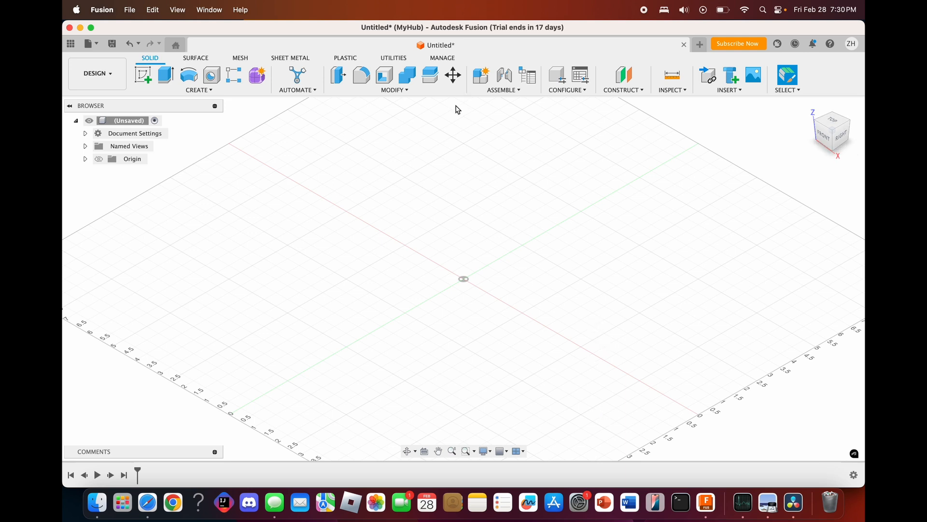
Step: Generate a metric 24-tooth spur gear with the Python SpurGear sample script, using module 12.70 and a 25° pressure angle
{"action": "left_click", "coordinate": [391, 58]}
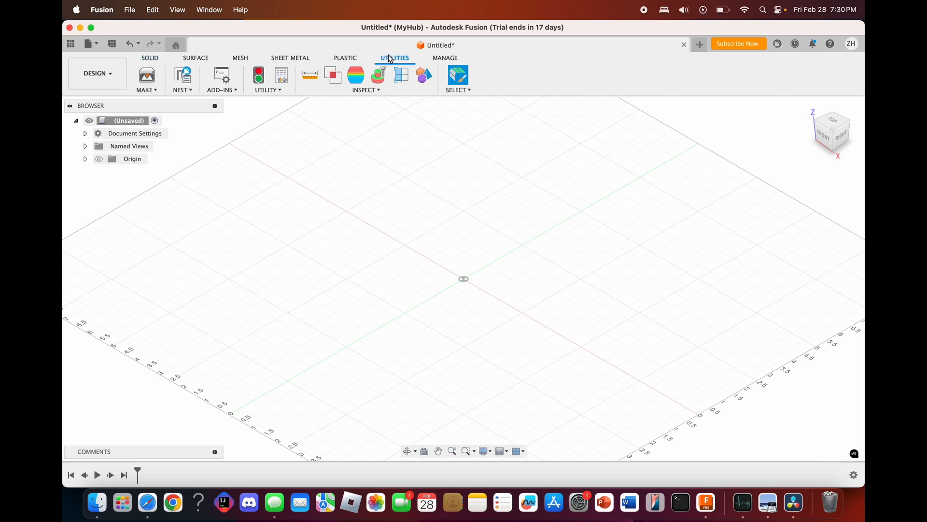
{"action": "left_click", "coordinate": [220, 90]}
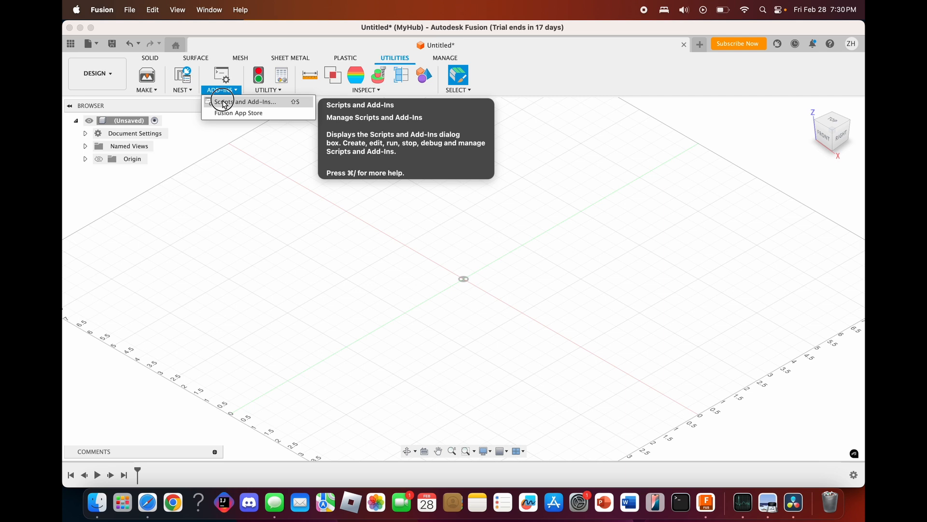
{"action": "left_click", "coordinate": [218, 102]}
{"action": "scroll", "coordinate": [549, 227], "scroll_direction": "down", "scroll_amount": 3}
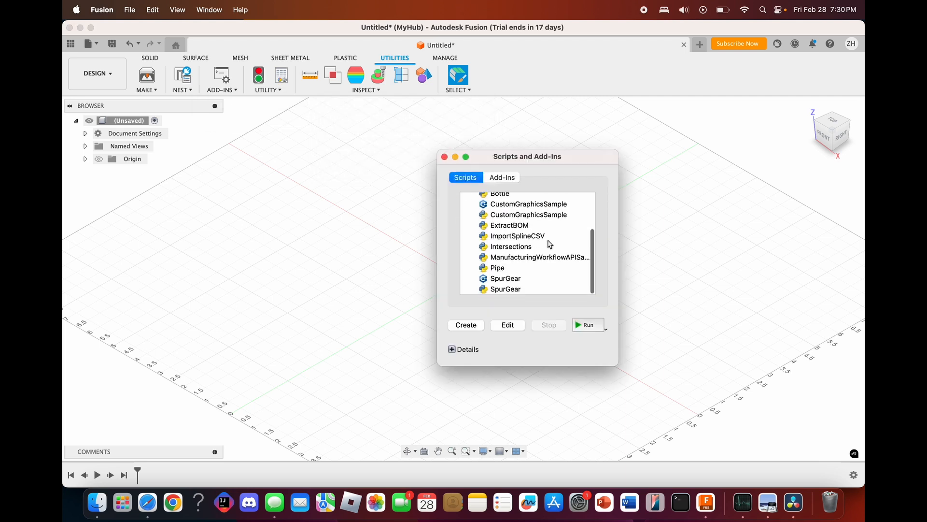
{"action": "left_click", "coordinate": [542, 289]}
{"action": "left_click", "coordinate": [583, 325]}
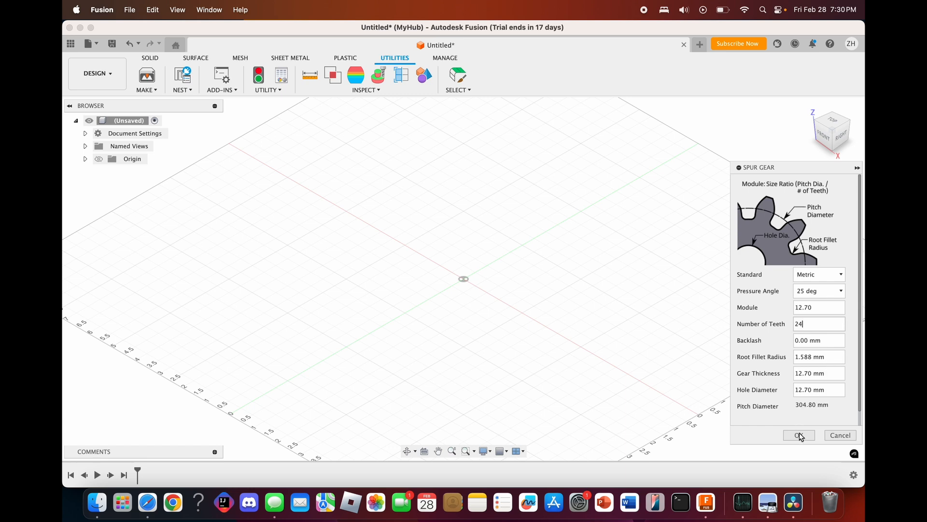
{"action": "left_click", "coordinate": [800, 437]}
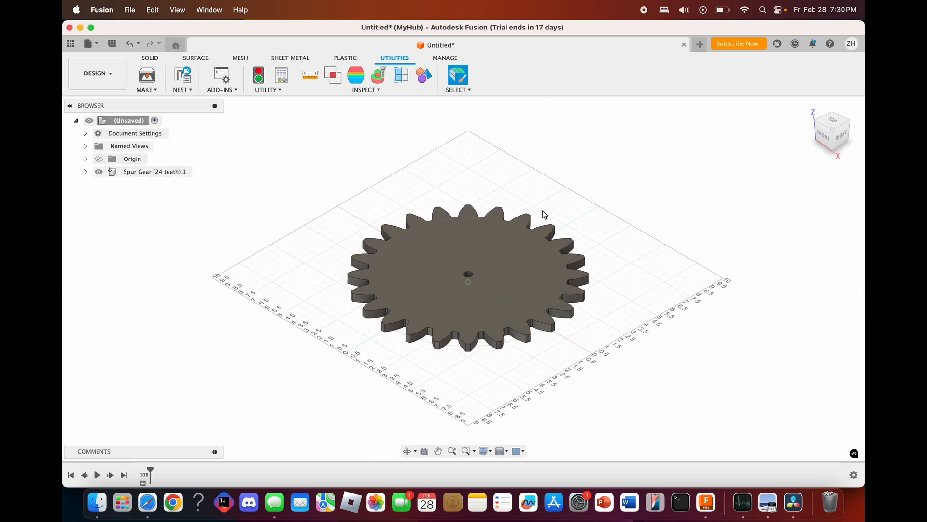
Step: Scale the 24-tooth gear body uniformly by a factor of 0.75
{"action": "scroll", "coordinate": [483, 190], "scroll_direction": "up", "scroll_amount": 3}
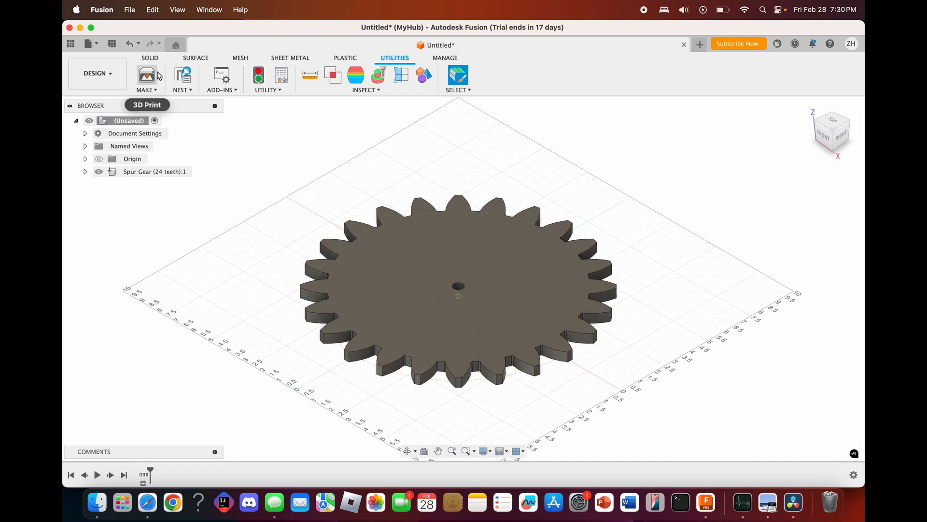
{"action": "left_click", "coordinate": [150, 58]}
{"action": "left_click", "coordinate": [420, 92]}
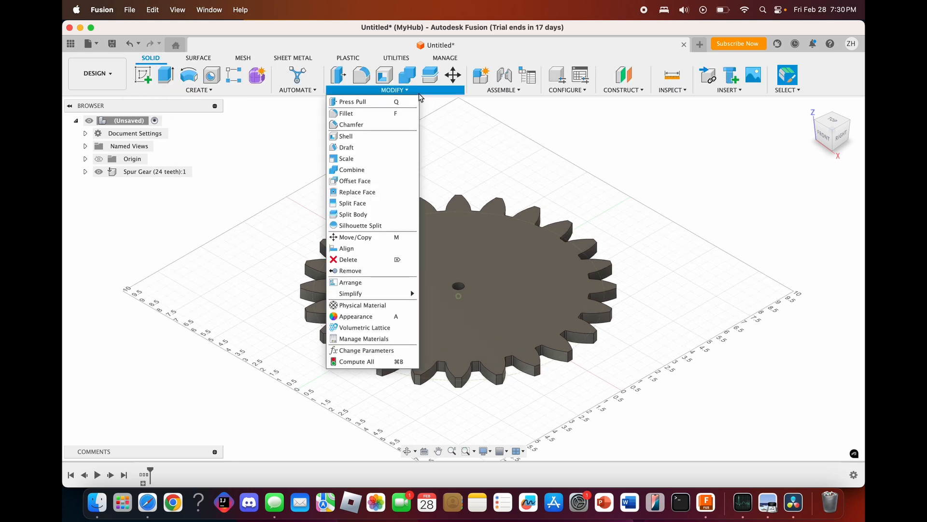
{"action": "left_click", "coordinate": [381, 160]}
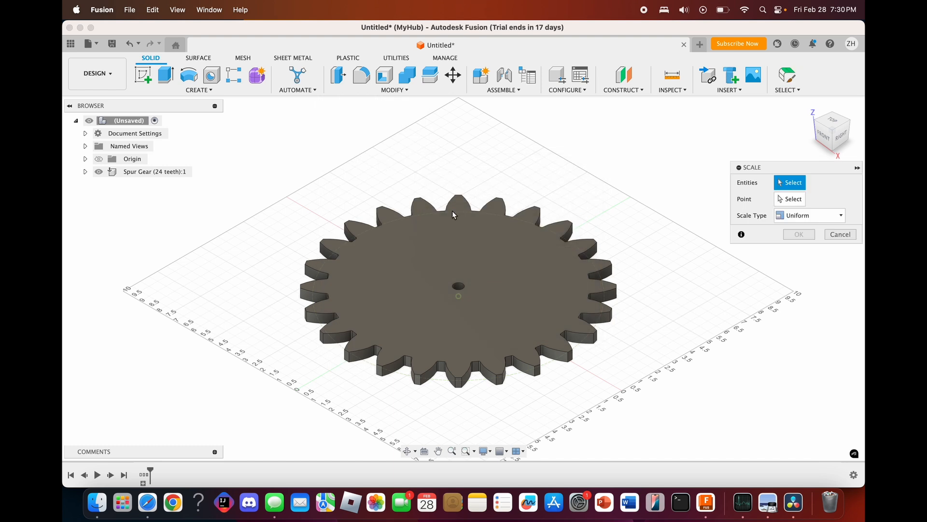
{"action": "left_click", "coordinate": [476, 248]}
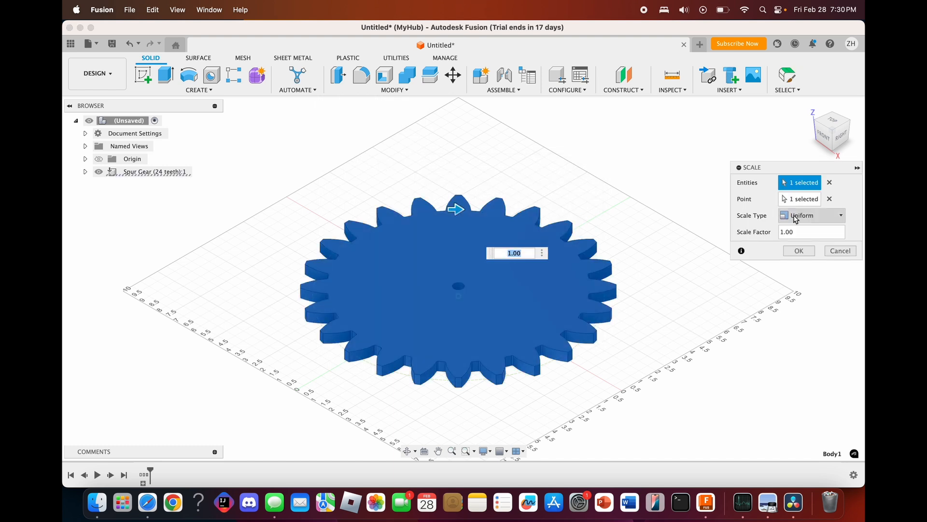
{"action": "double_click", "coordinate": [794, 229]}
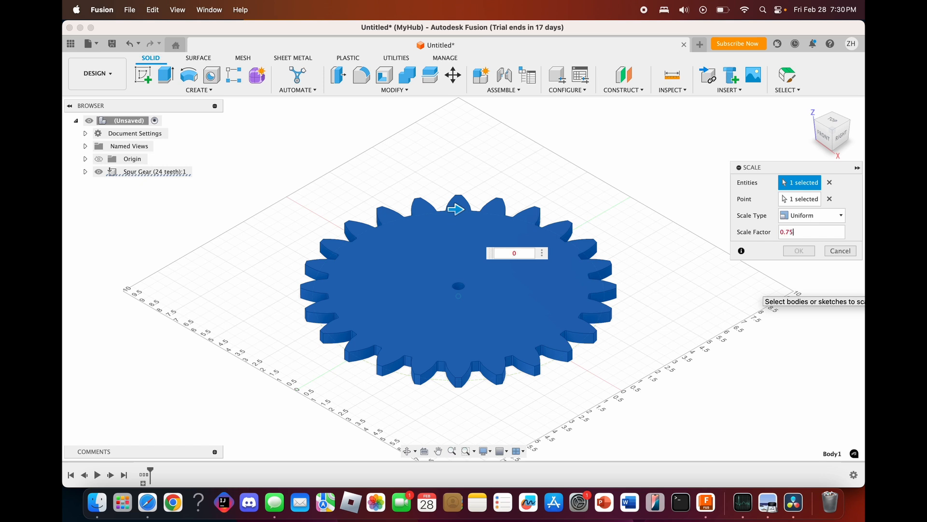
{"action": "left_click", "coordinate": [799, 250]}
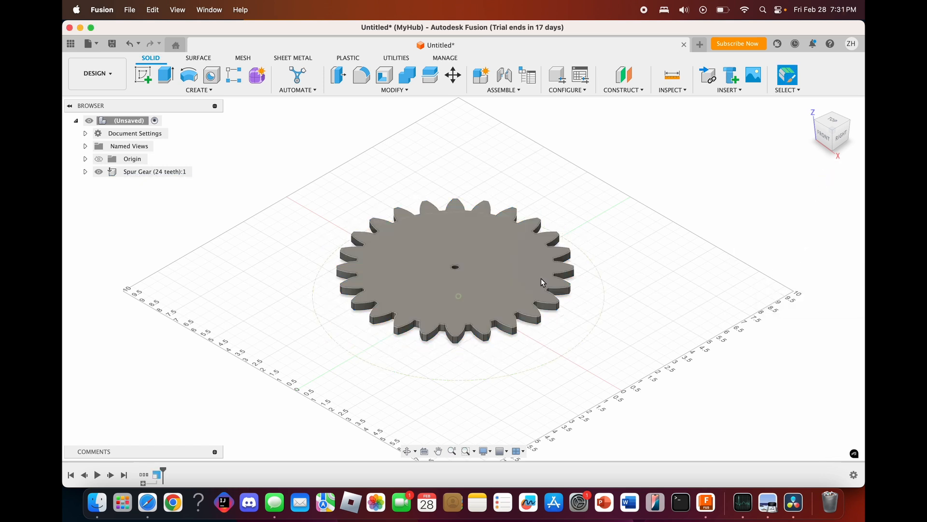
Step: Move the 24-tooth gear point to point, from the centre of its hole on the underside to the design origin
{"action": "scroll", "coordinate": [505, 292], "scroll_direction": "up", "scroll_amount": 5}
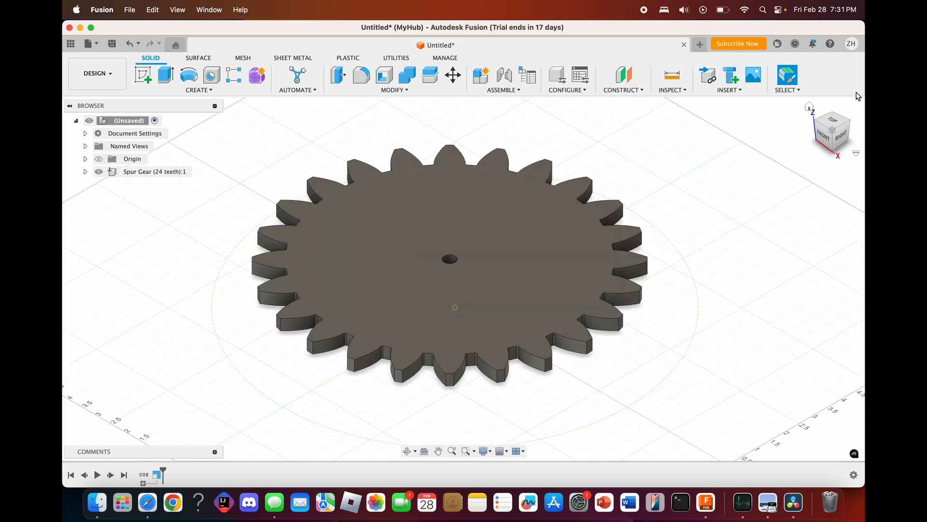
{"action": "mouse_move", "coordinate": [828, 124]}
{"action": "left_mouse_down"}
{"action": "mouse_move", "coordinate": [828, 91]}
{"action": "mouse_move", "coordinate": [826, 112]}
{"action": "left_mouse_up"}
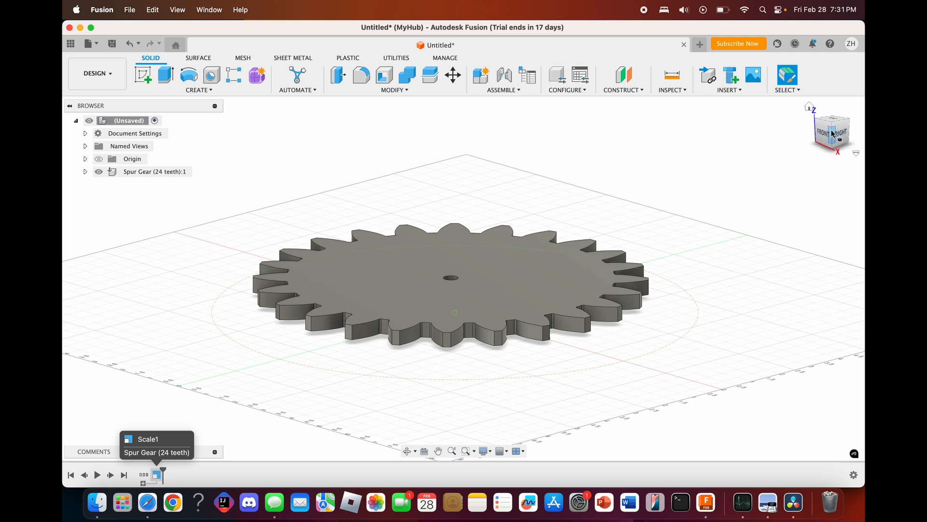
{"action": "left_click_drag", "start_coordinate": [831, 131], "coordinate": [847, 115]}
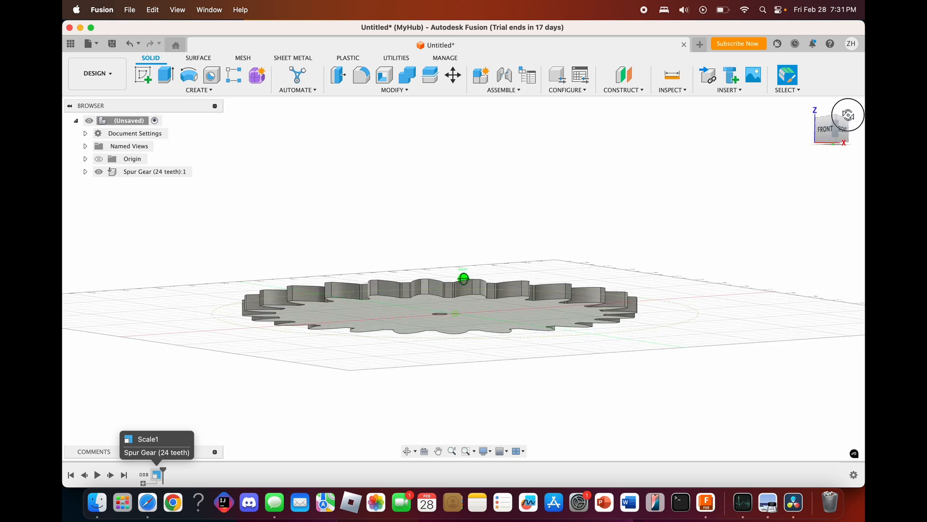
{"action": "left_click", "coordinate": [827, 132]}
{"action": "scroll", "coordinate": [467, 307], "scroll_direction": "up", "scroll_amount": 2}
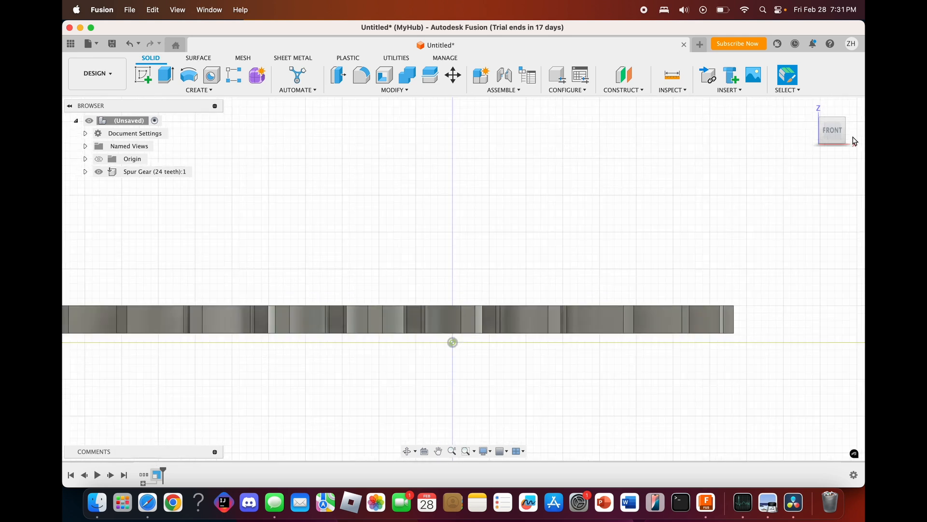
{"action": "left_click_drag", "start_coordinate": [834, 127], "coordinate": [835, 130]}
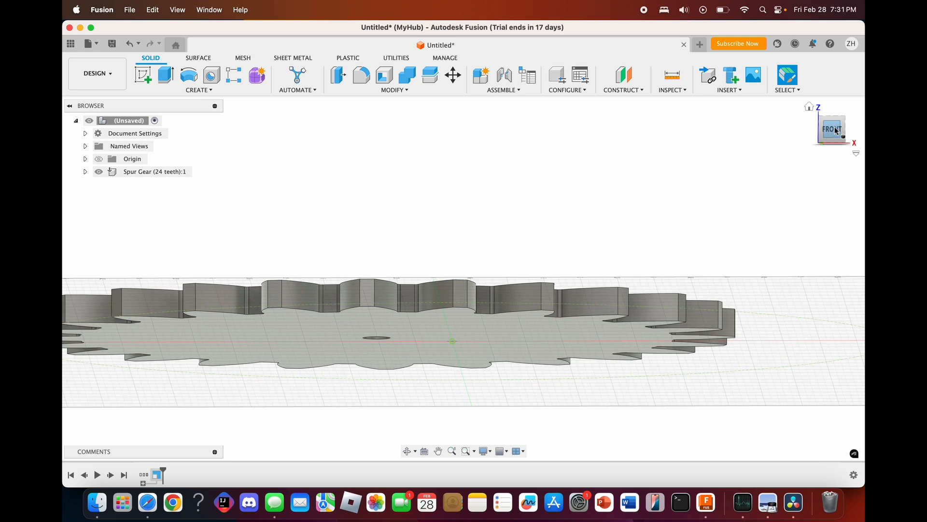
{"action": "key", "text": "m"}
{"action": "left_click", "coordinate": [572, 331]}
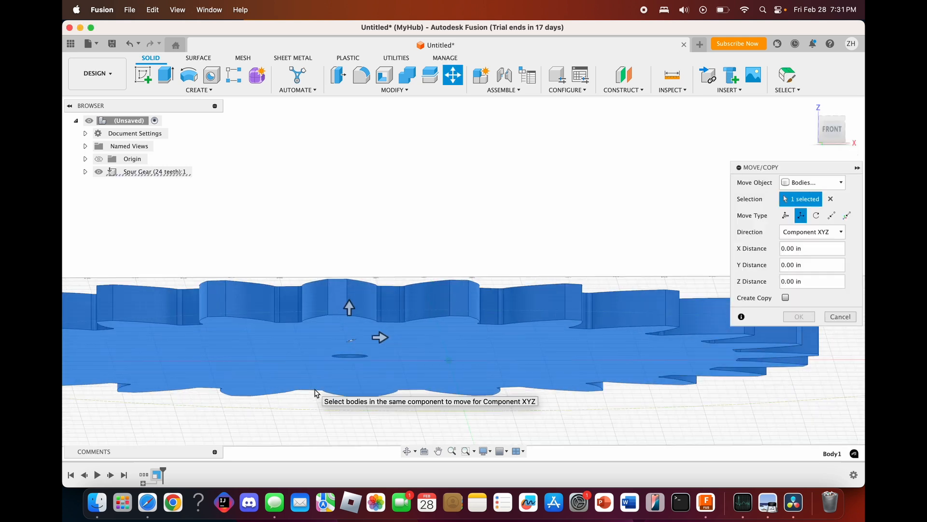
{"action": "scroll", "coordinate": [315, 390], "scroll_direction": "up", "scroll_amount": 2}
{"action": "scroll", "coordinate": [314, 389], "scroll_direction": "down", "scroll_amount": 4}
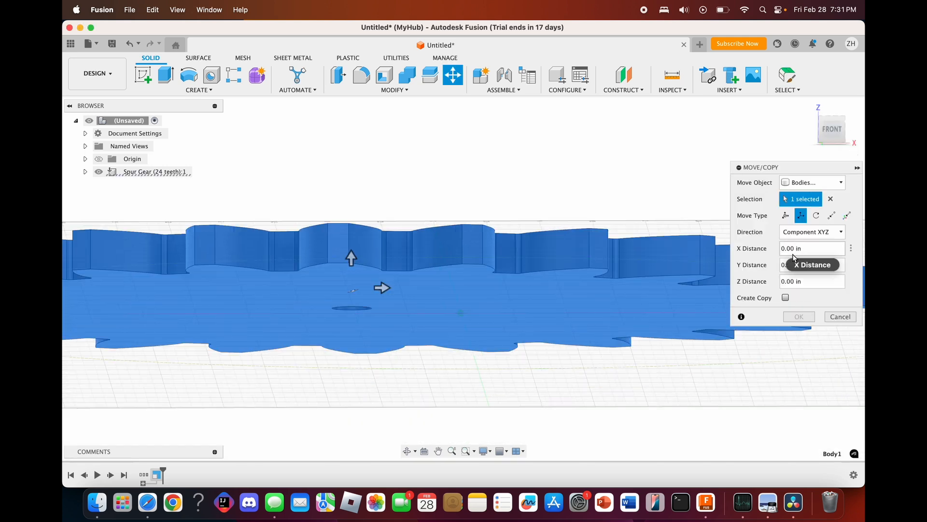
{"action": "left_click", "coordinate": [831, 216]}
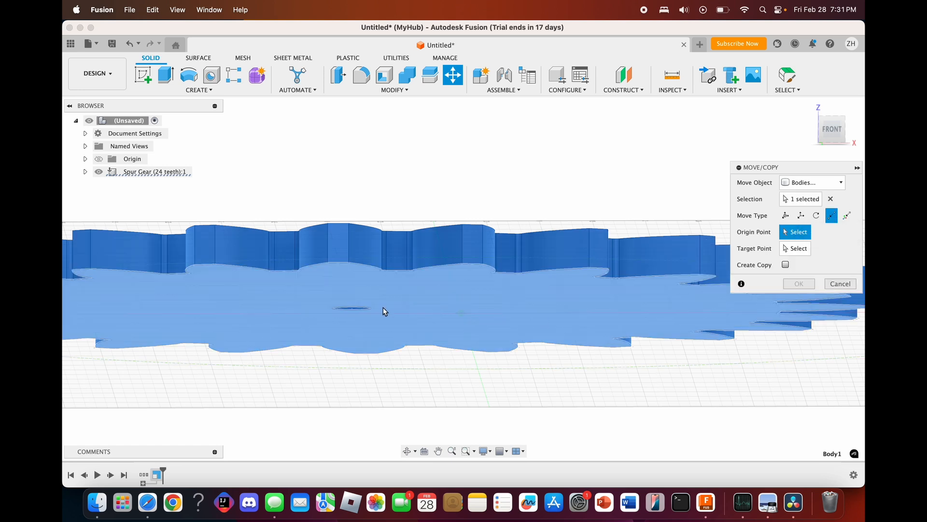
{"action": "scroll", "coordinate": [384, 307], "scroll_direction": "up", "scroll_amount": 8}
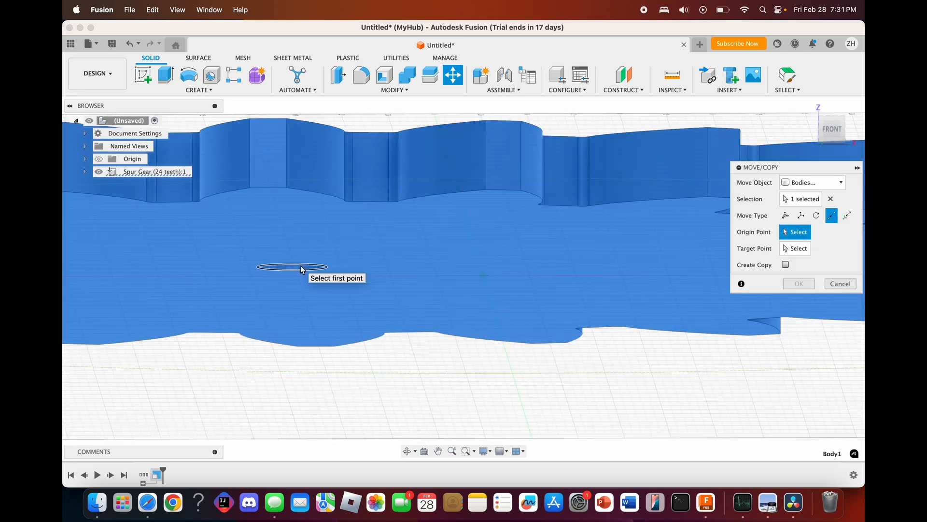
{"action": "scroll", "coordinate": [301, 265], "scroll_direction": "up", "scroll_amount": 2}
{"action": "left_click", "coordinate": [217, 263]}
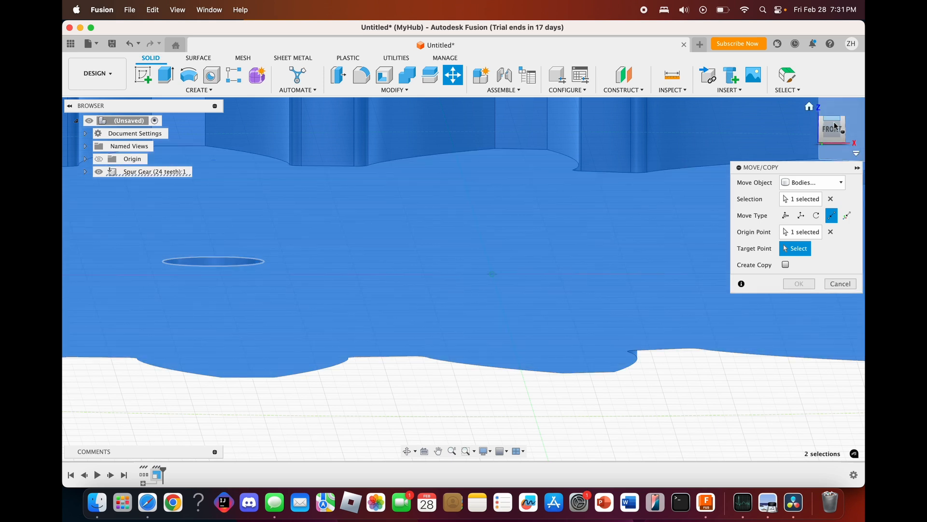
{"action": "left_click", "coordinate": [834, 125]}
{"action": "left_click", "coordinate": [496, 280]}
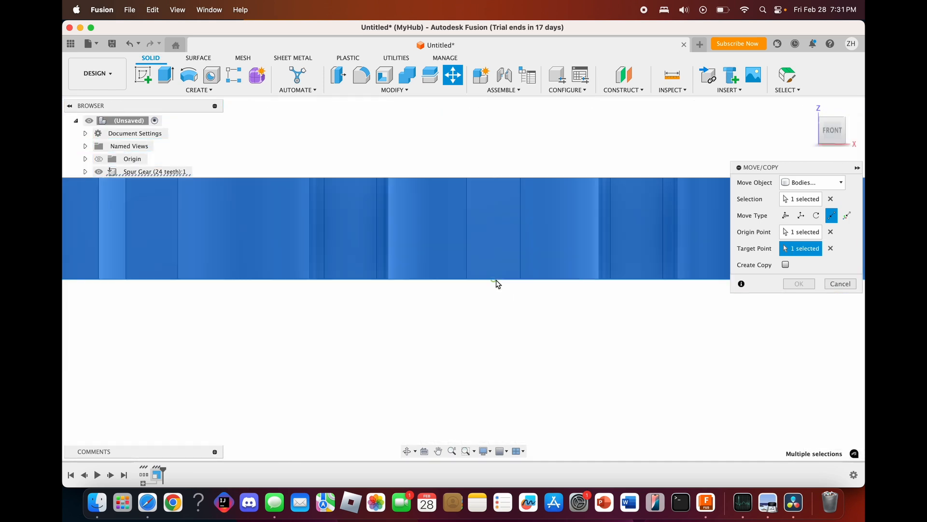
{"action": "left_click", "coordinate": [798, 283]}
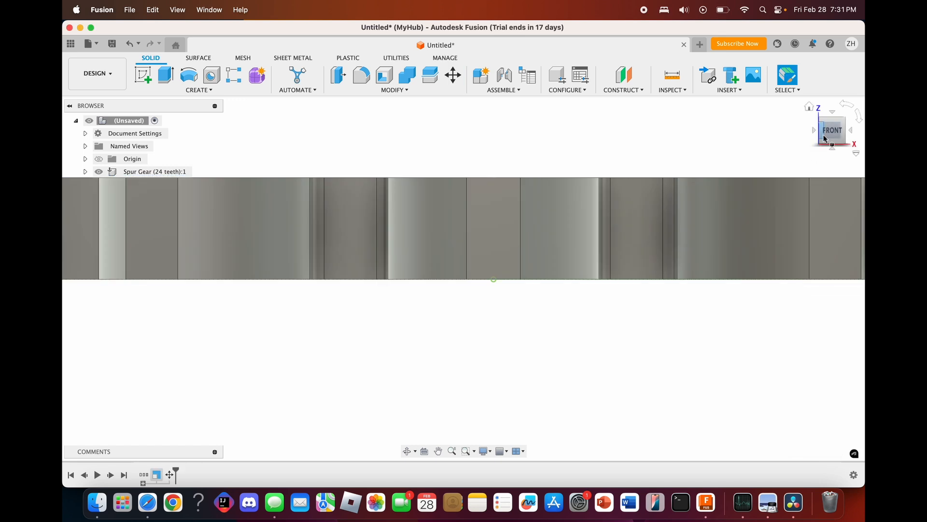
Step: Generate a second spur gear with 12 teeth using the Python SpurGear sample script, keeping the other gear parameters
{"action": "left_click", "coordinate": [831, 117]}
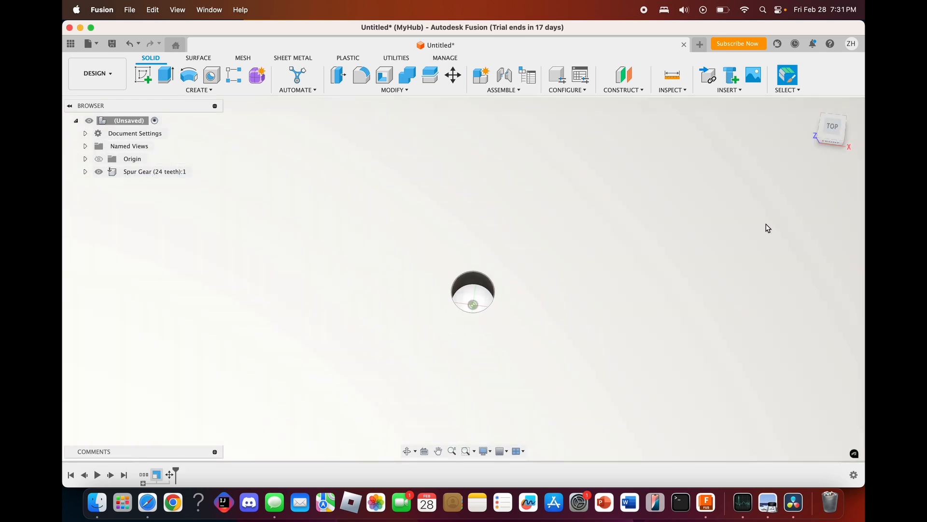
{"action": "left_click", "coordinate": [831, 140]}
{"action": "left_click", "coordinate": [845, 90]}
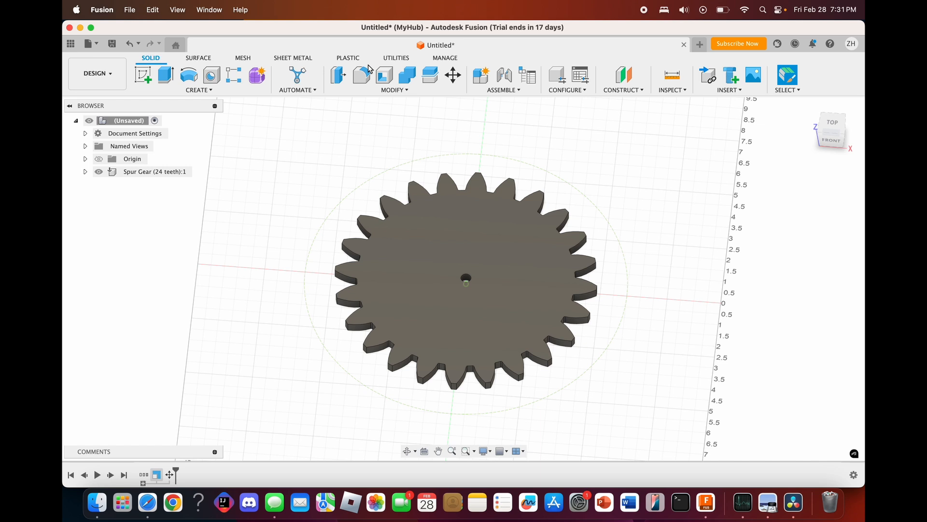
{"action": "left_click", "coordinate": [404, 58]}
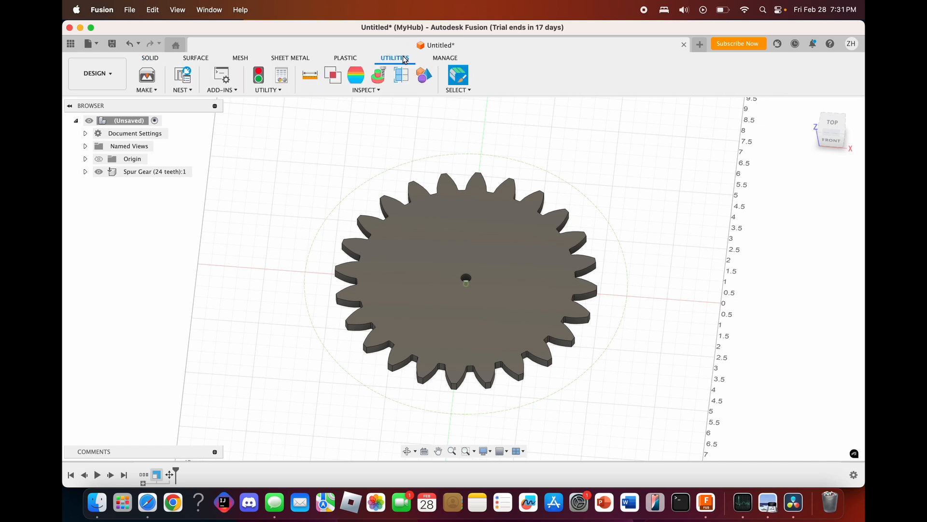
{"action": "left_click", "coordinate": [231, 80]}
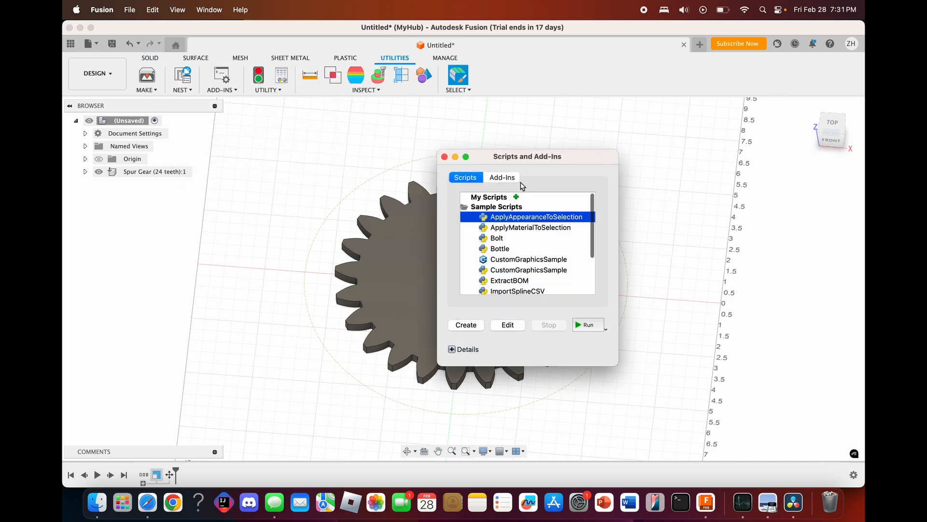
{"action": "scroll", "coordinate": [551, 281], "scroll_direction": "down", "scroll_amount": 5}
{"action": "left_click", "coordinate": [536, 290]}
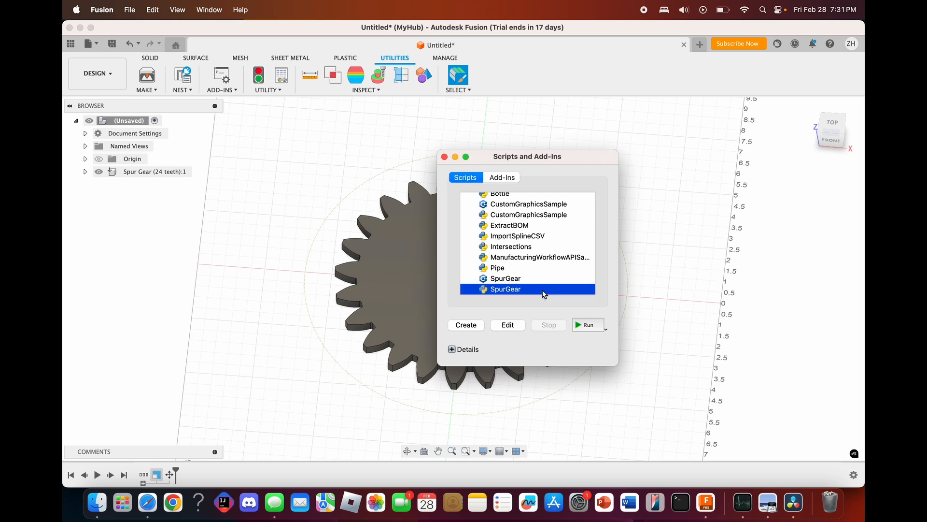
{"action": "left_click", "coordinate": [586, 324]}
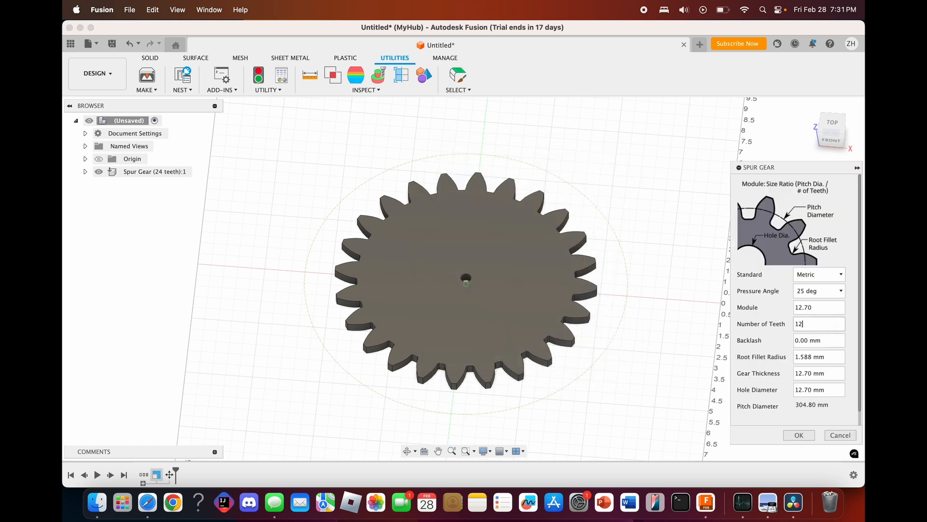
{"action": "type", "text": "12"}
{"action": "left_click", "coordinate": [799, 434]}
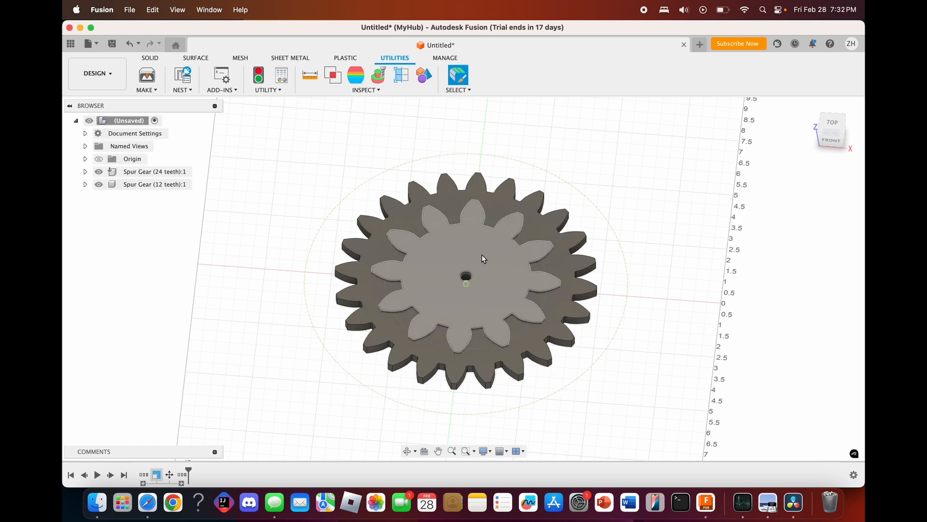
Step: Translate the 12-tooth gear body in the positive X direction until it sits just beside the 24-tooth gear
{"action": "key", "text": "m"}
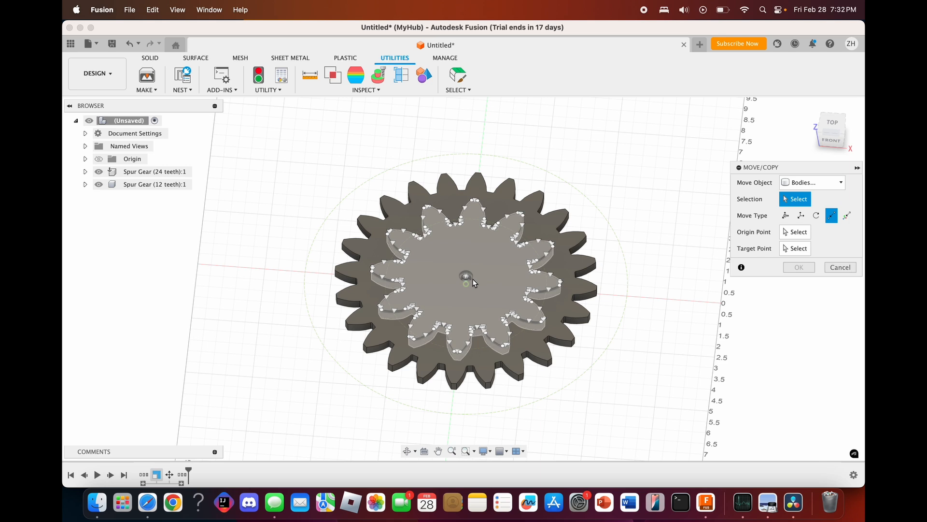
{"action": "left_click", "coordinate": [482, 278]}
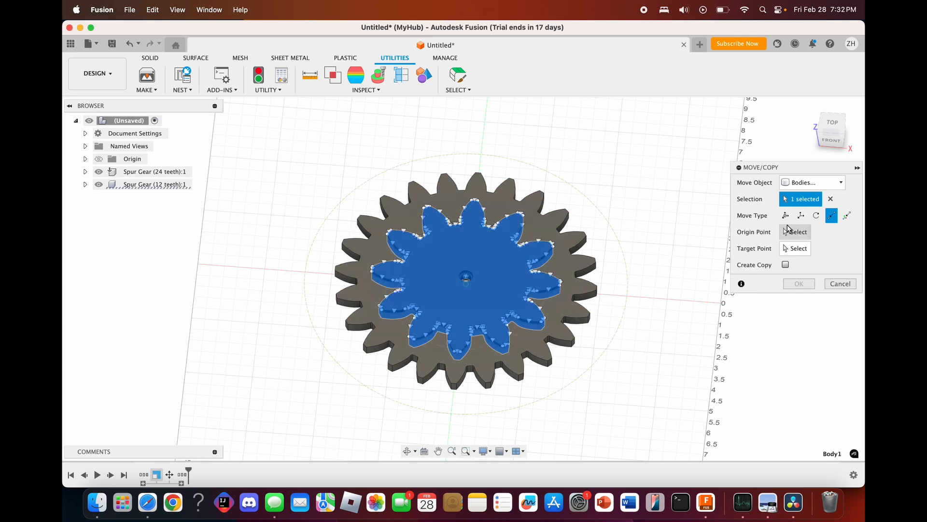
{"action": "left_click", "coordinate": [800, 216]}
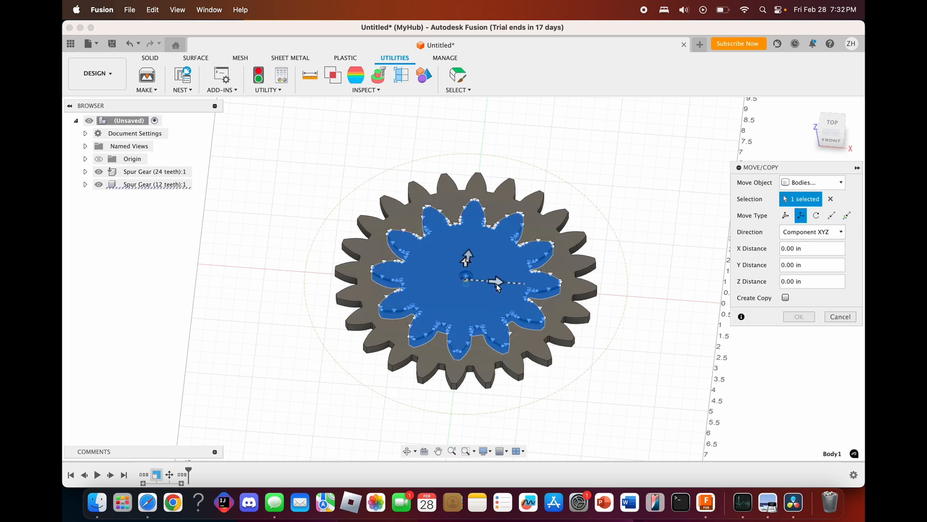
{"action": "left_click_drag", "start_coordinate": [497, 283], "coordinate": [727, 318]}
{"action": "left_click", "coordinate": [798, 316]}
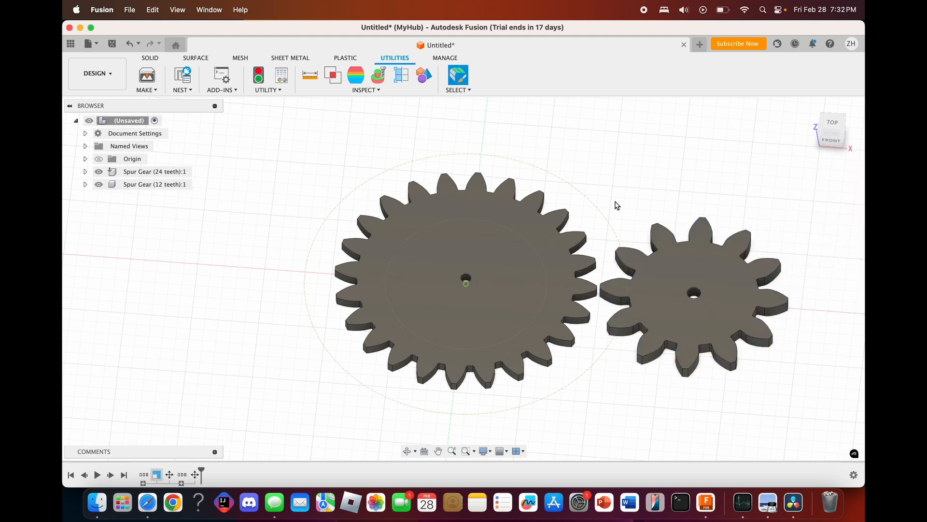
{"action": "left_click", "coordinate": [160, 59]}
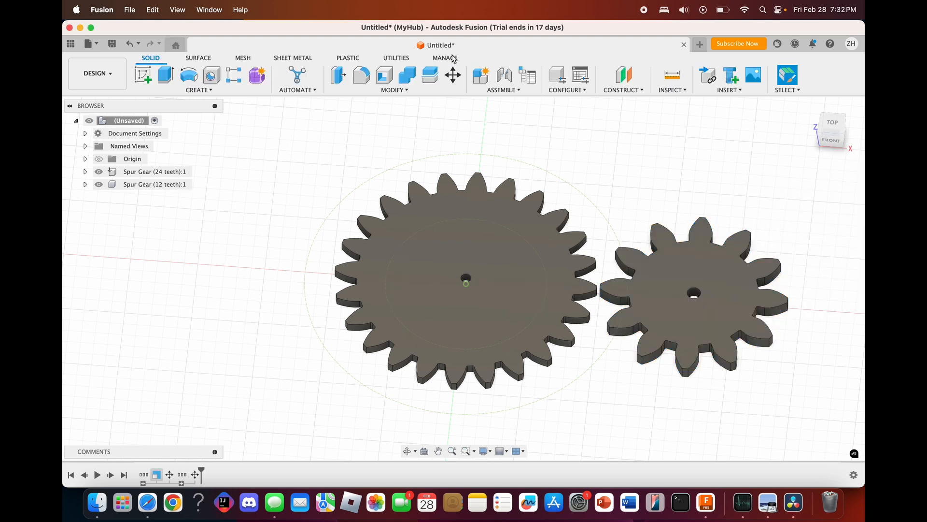
Step: Scale the 12-tooth gear body uniformly by a factor of 0.75
{"action": "left_click", "coordinate": [454, 90]}
{"action": "left_click", "coordinate": [346, 158]}
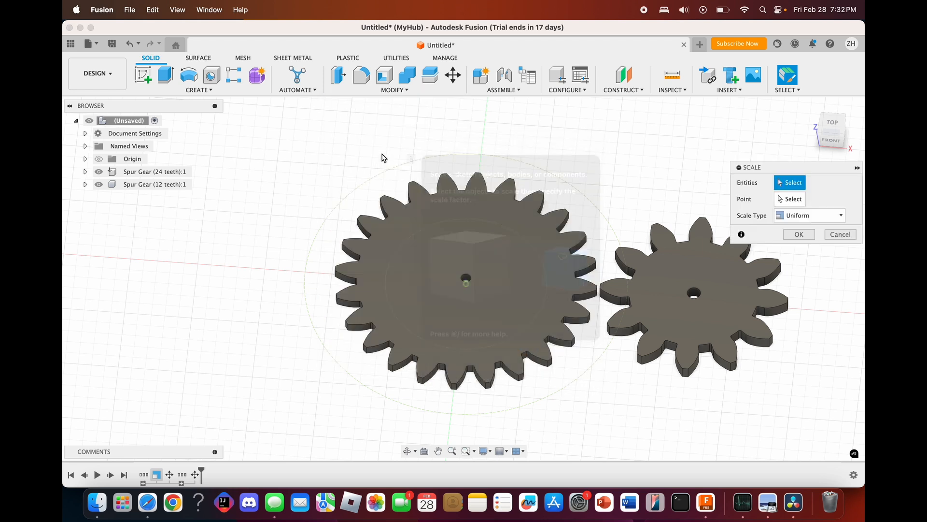
{"action": "left_click", "coordinate": [665, 272]}
{"action": "type", "text": "0.5"}
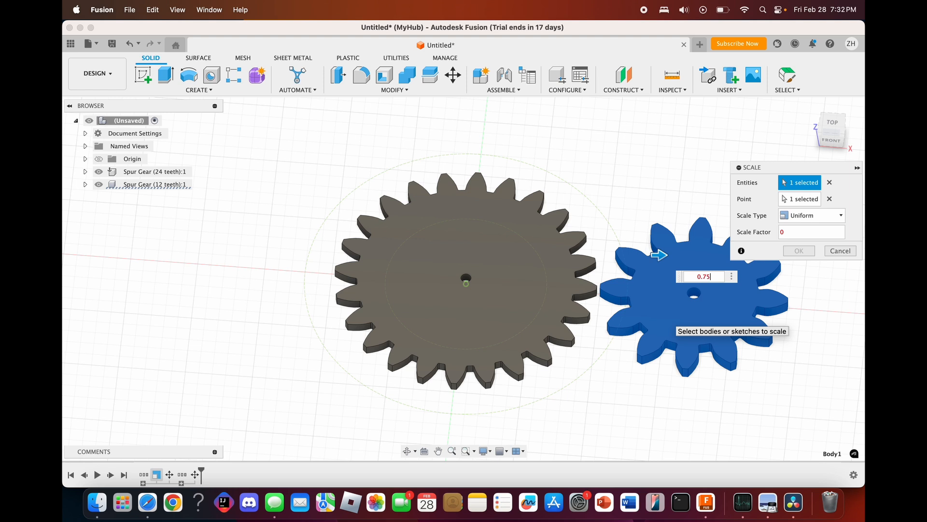
{"action": "left_click", "coordinate": [797, 252]}
Step: Move the 12-tooth gear body point to point, from a lower tooth-tip corner to the facing lower tooth-tip corner of the 24-tooth gear
{"action": "scroll", "coordinate": [682, 302], "scroll_direction": "up", "scroll_amount": 3}
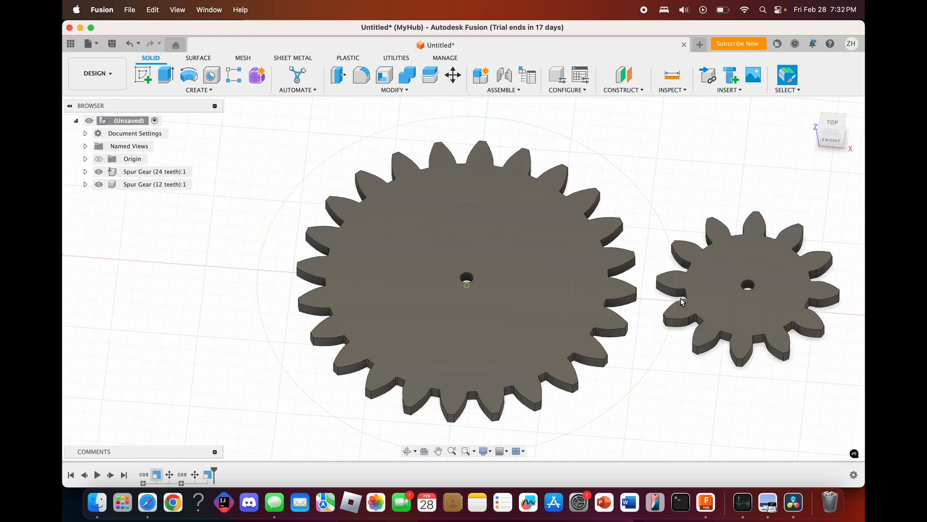
{"action": "scroll", "coordinate": [681, 302], "scroll_direction": "up", "scroll_amount": 1}
{"action": "left_click", "coordinate": [833, 143]}
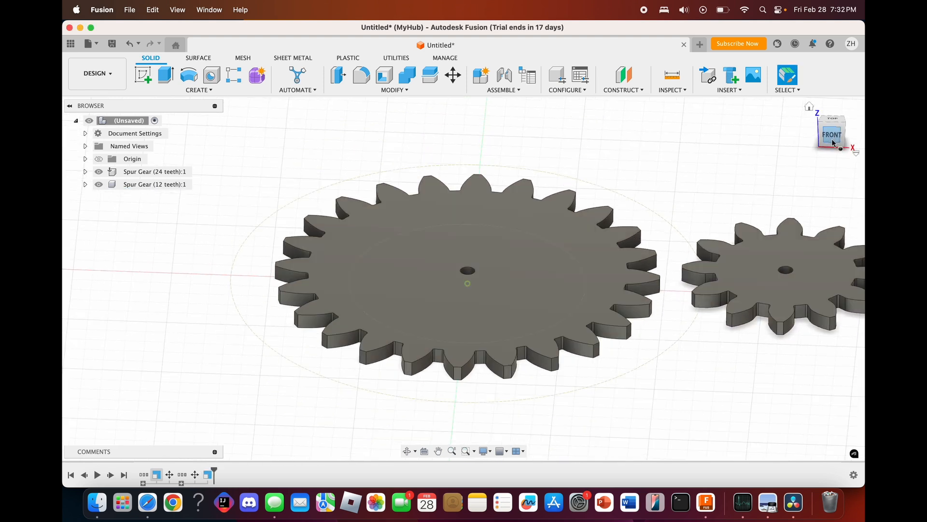
{"action": "left_click_drag", "start_coordinate": [835, 141], "coordinate": [830, 156]}
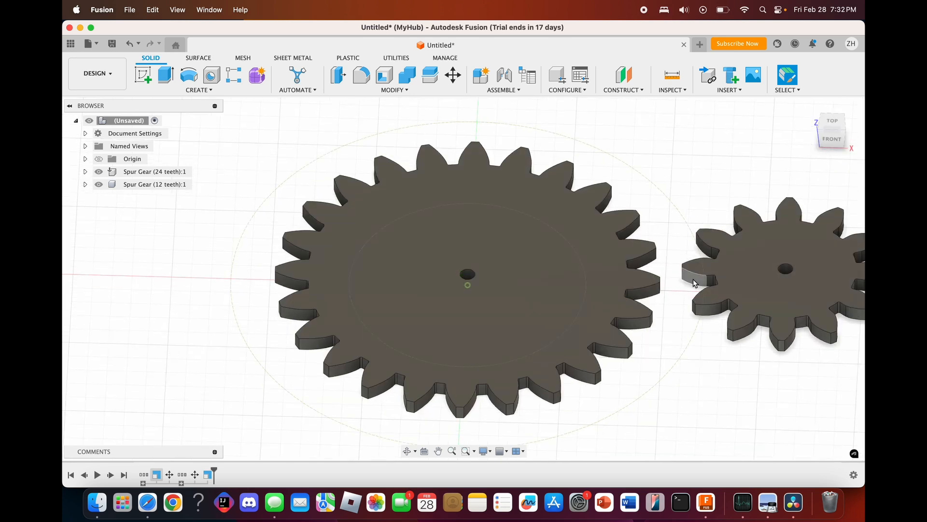
{"action": "scroll", "coordinate": [694, 283], "scroll_direction": "up", "scroll_amount": 3}
{"action": "scroll", "coordinate": [694, 283], "scroll_direction": "right", "scroll_amount": 2}
{"action": "scroll", "coordinate": [674, 236], "scroll_direction": "up", "scroll_amount": 5}
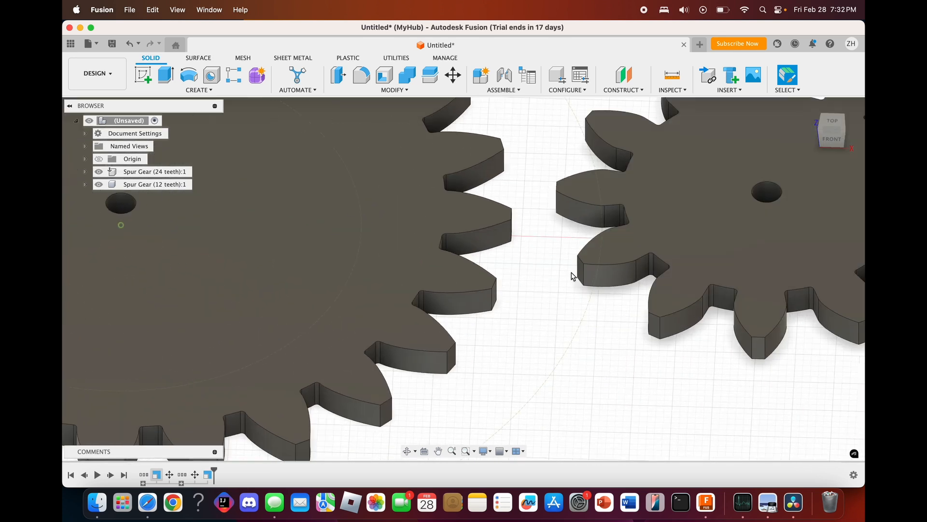
{"action": "key", "text": "m"}
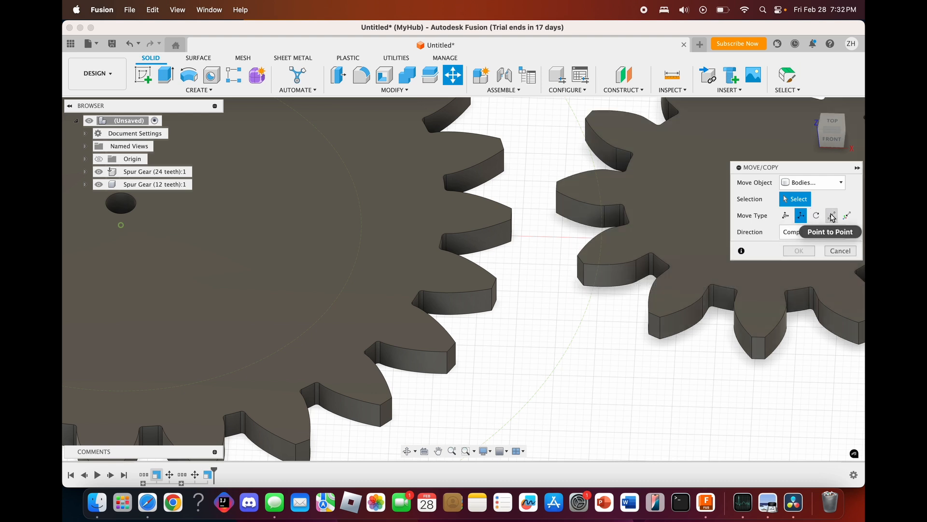
{"action": "left_click", "coordinate": [831, 216]}
{"action": "scroll", "coordinate": [625, 256], "scroll_direction": "right", "scroll_amount": 2}
{"action": "left_click", "coordinate": [625, 256]}
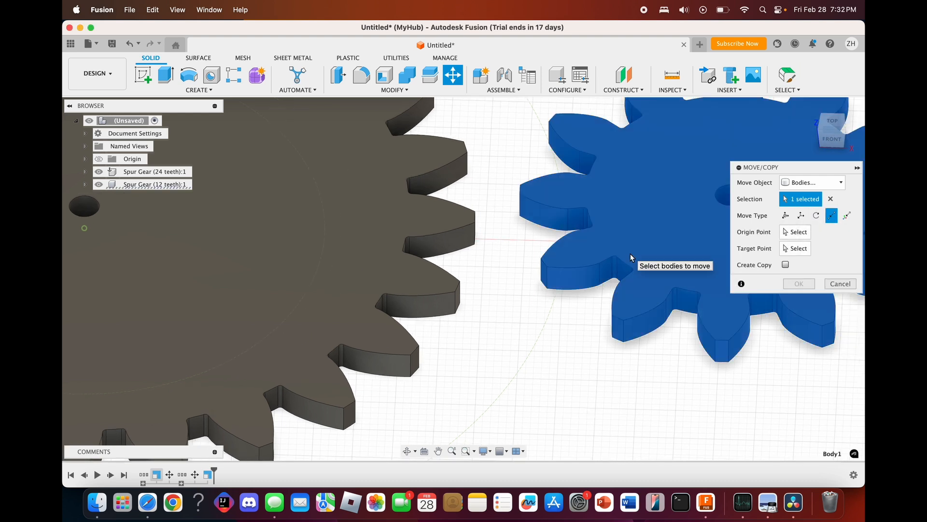
{"action": "left_click", "coordinate": [548, 290]}
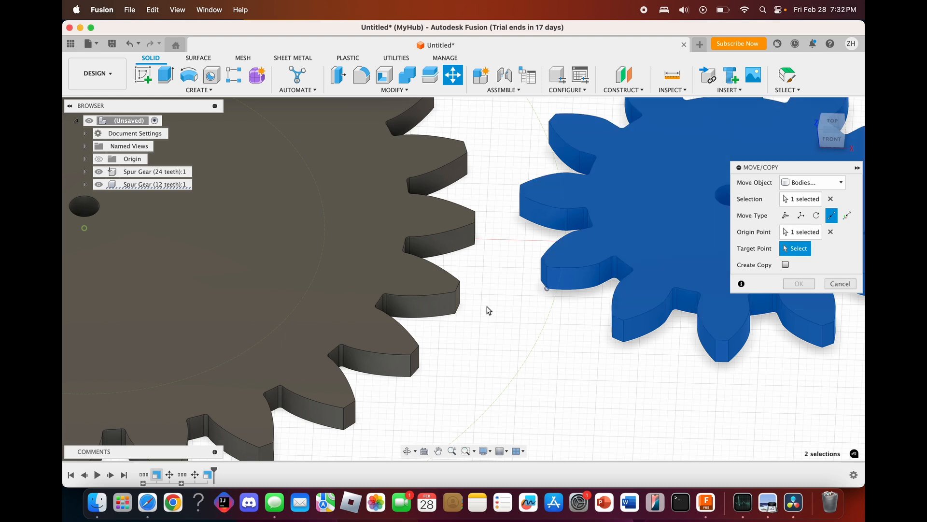
{"action": "left_click", "coordinate": [455, 313]}
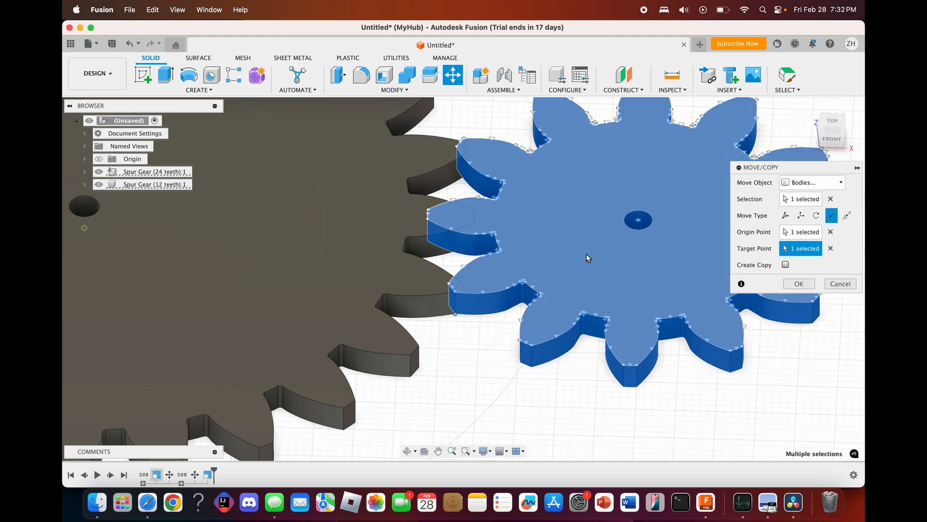
{"action": "scroll", "coordinate": [587, 254], "scroll_direction": "up", "scroll_amount": 3}
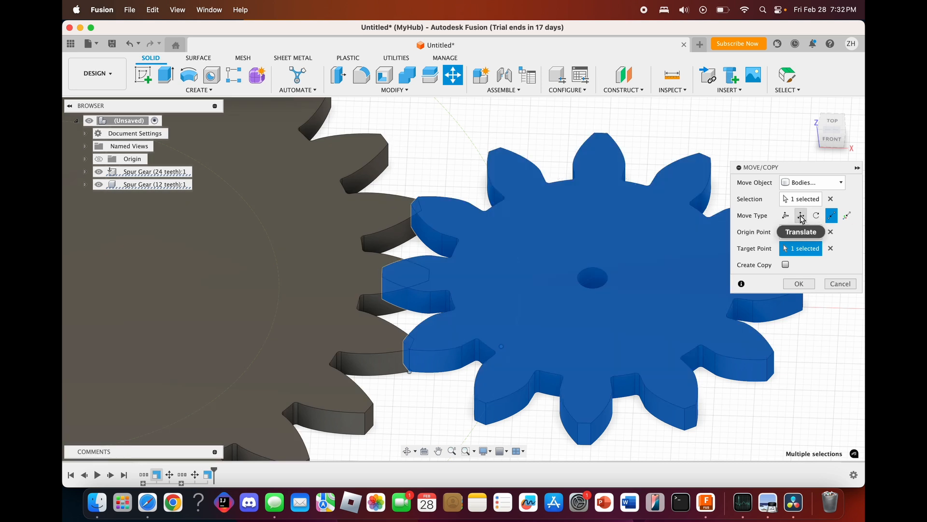
{"action": "left_click", "coordinate": [800, 216]}
{"action": "left_click", "coordinate": [786, 215]}
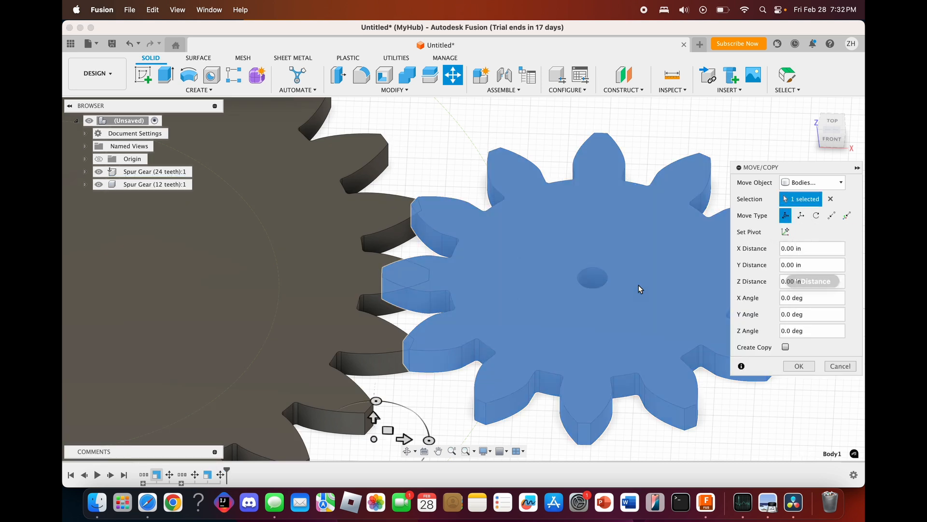
{"action": "scroll", "coordinate": [551, 299], "scroll_direction": "down", "scroll_amount": 3}
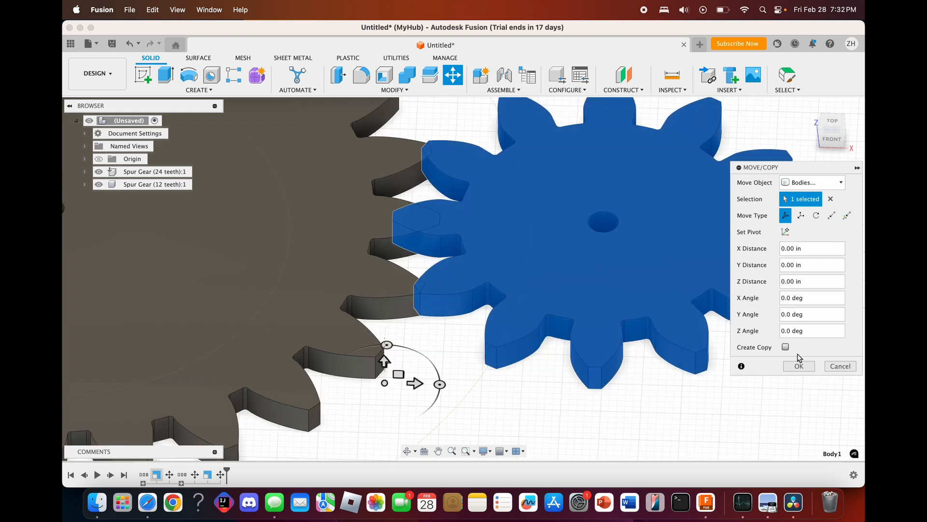
{"action": "left_click", "coordinate": [799, 364]}
Step: Rotate the 12-tooth gear body by -15 degrees about the Z axis through its centre hole, so its teeth mesh with the 24-tooth gear
{"action": "key", "text": "m"}
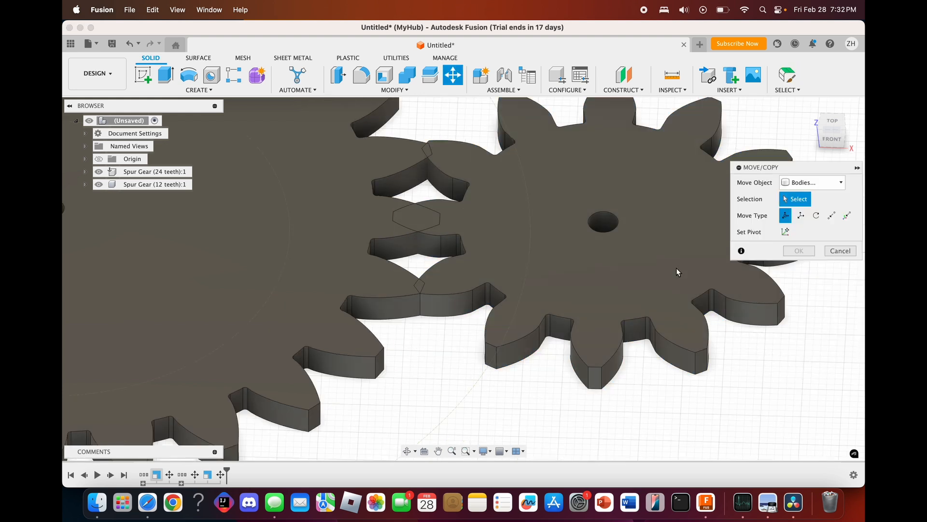
{"action": "left_click", "coordinate": [608, 224]}
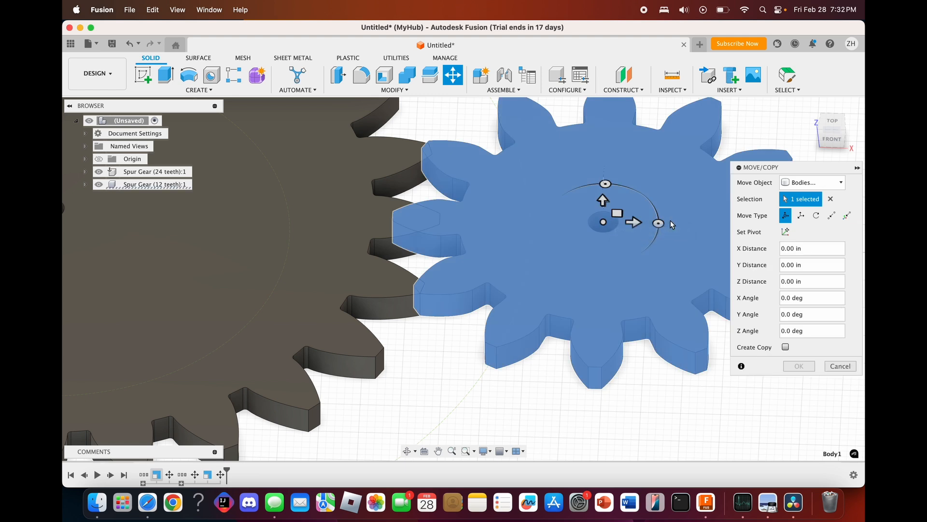
{"action": "scroll", "coordinate": [670, 221], "scroll_direction": "up", "scroll_amount": 2}
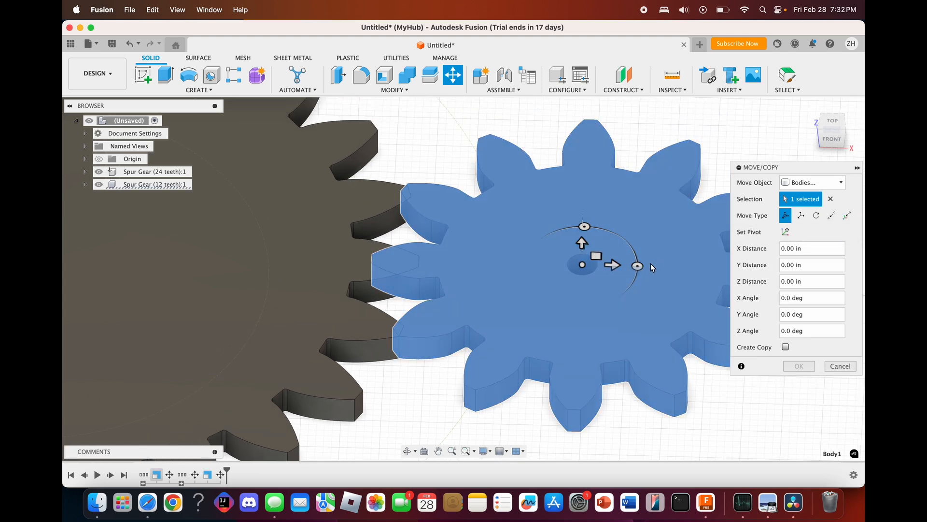
{"action": "left_click_drag", "start_coordinate": [637, 265], "coordinate": [640, 271]}
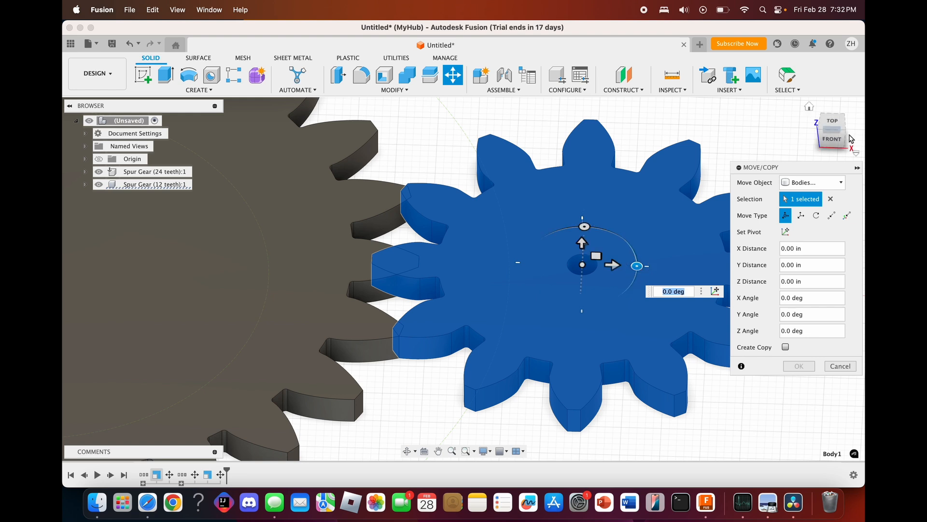
{"action": "left_click", "coordinate": [833, 124]}
{"action": "left_click_drag", "start_coordinate": [584, 244], "coordinate": [602, 249]}
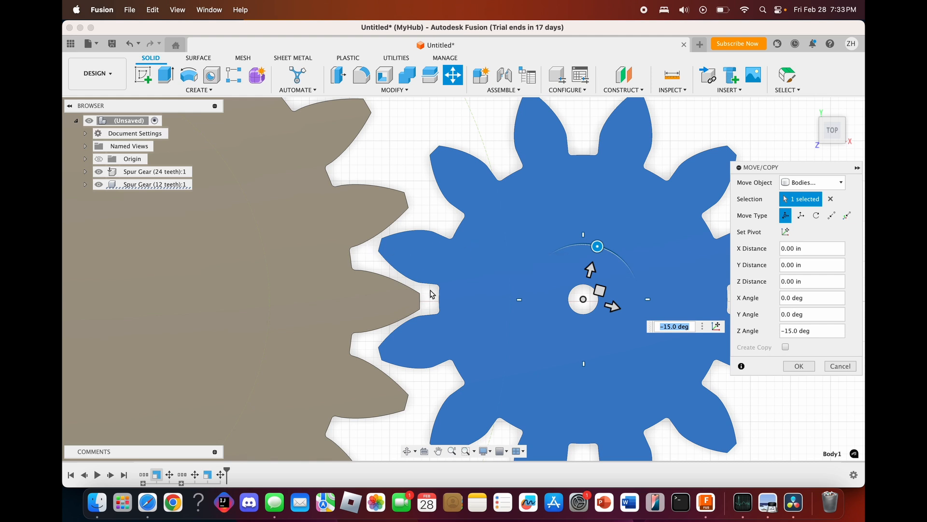
{"action": "scroll", "coordinate": [425, 345], "scroll_direction": "down", "scroll_amount": 3}
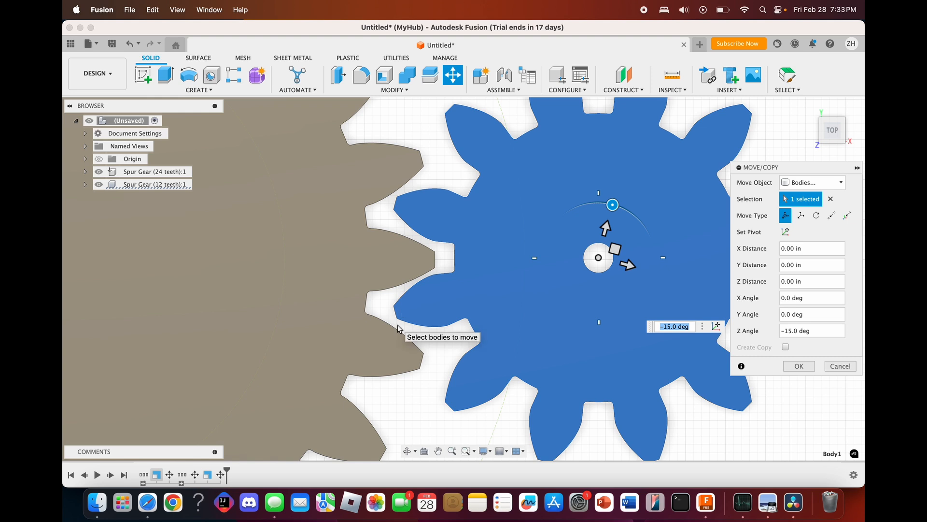
{"action": "scroll", "coordinate": [560, 299], "scroll_direction": "down", "scroll_amount": 2}
{"action": "scroll", "coordinate": [560, 300], "scroll_direction": "up", "scroll_amount": 2}
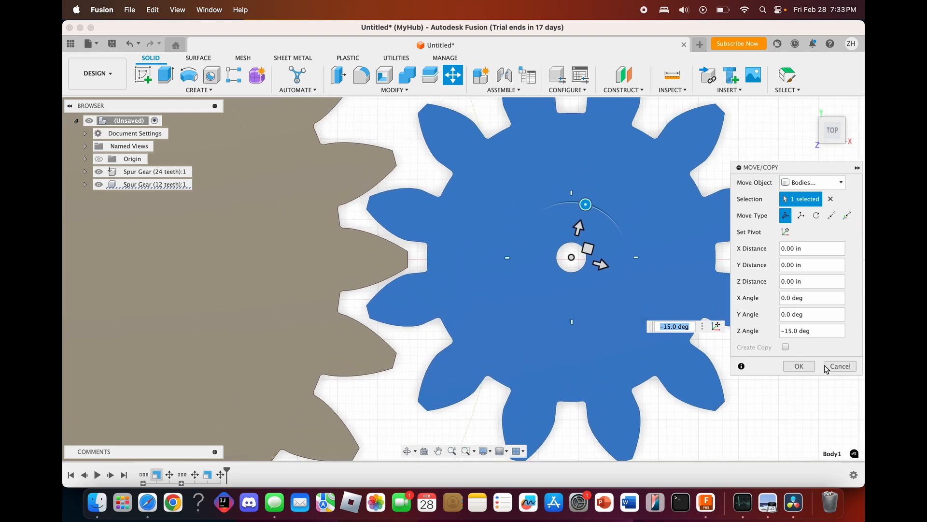
{"action": "left_click", "coordinate": [801, 366]}
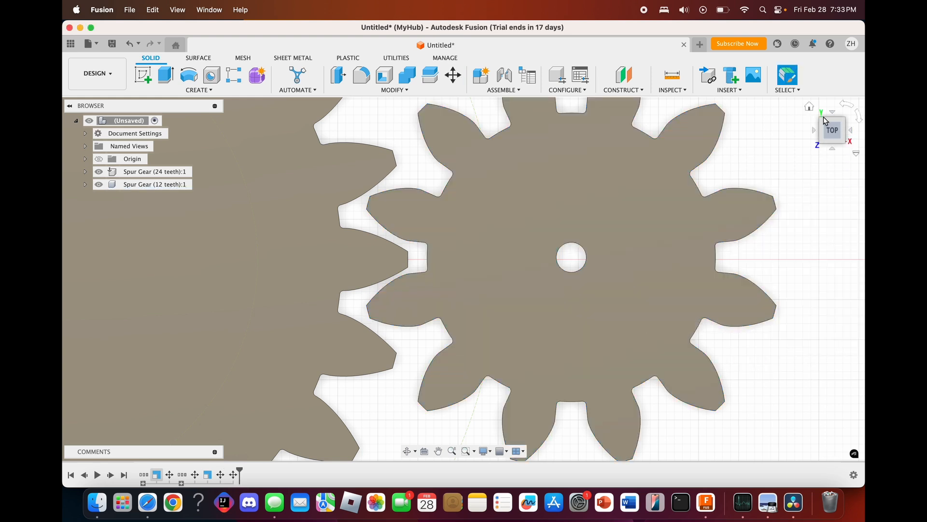
Step: Examine how the two gears mesh from the front, the home view and closer angles
{"action": "left_click_drag", "start_coordinate": [831, 128], "coordinate": [836, 87]}
{"action": "left_click", "coordinate": [836, 135]}
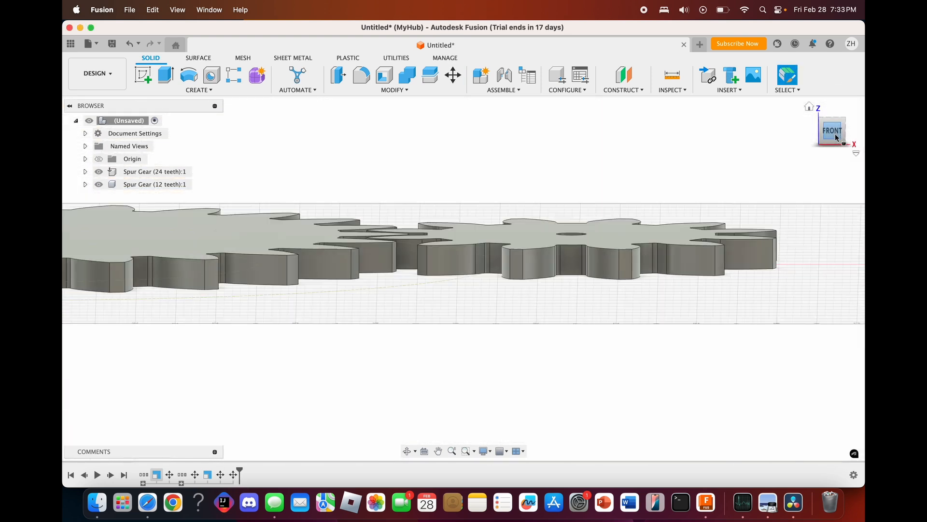
{"action": "left_click", "coordinate": [809, 107]}
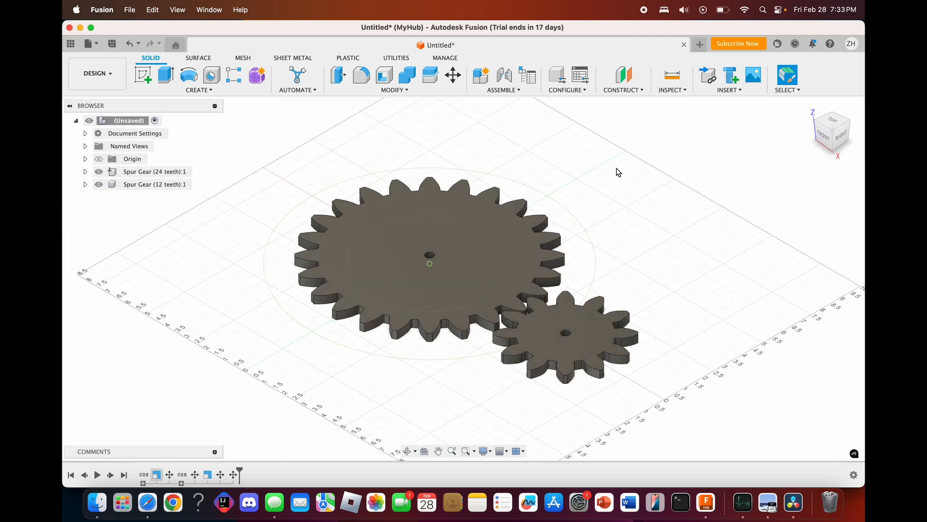
{"action": "scroll", "coordinate": [483, 158], "scroll_direction": "up", "scroll_amount": 10}
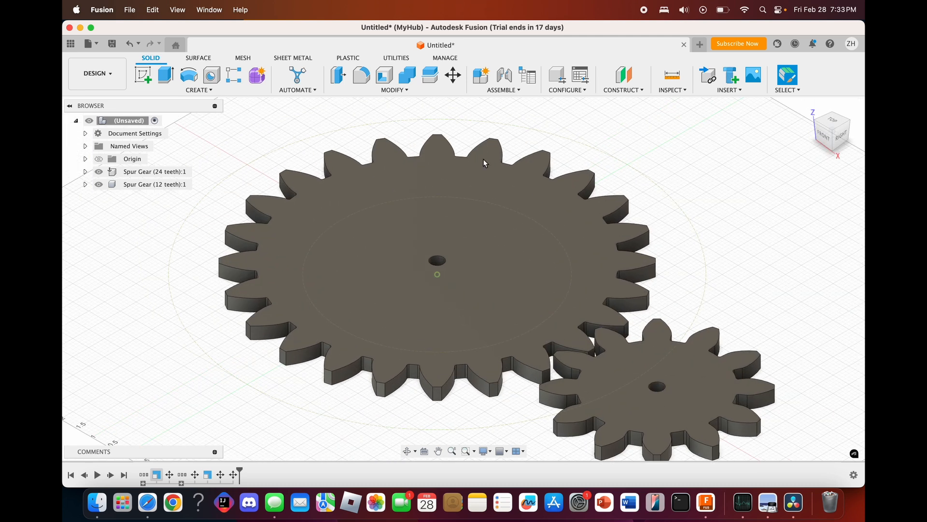
{"action": "scroll", "coordinate": [406, 173], "scroll_direction": "down", "scroll_amount": 5}
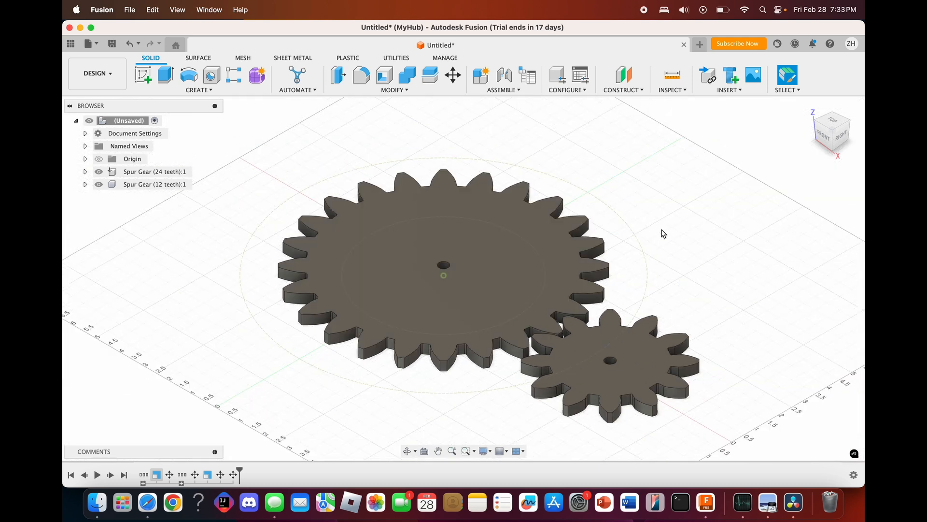
{"action": "left_click", "coordinate": [824, 136]}
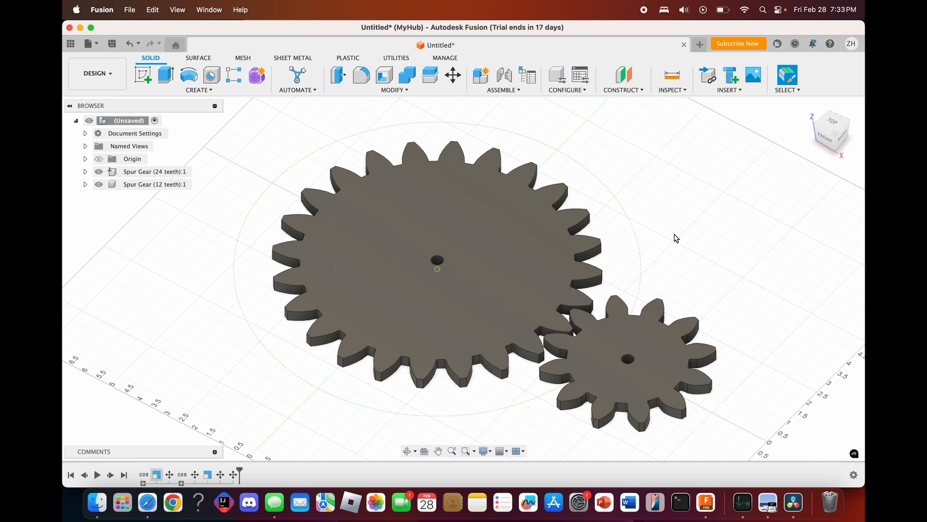
{"action": "scroll", "coordinate": [662, 225], "scroll_direction": "right", "scroll_amount": 3}
{"action": "scroll", "coordinate": [662, 225], "scroll_direction": "up", "scroll_amount": 1}
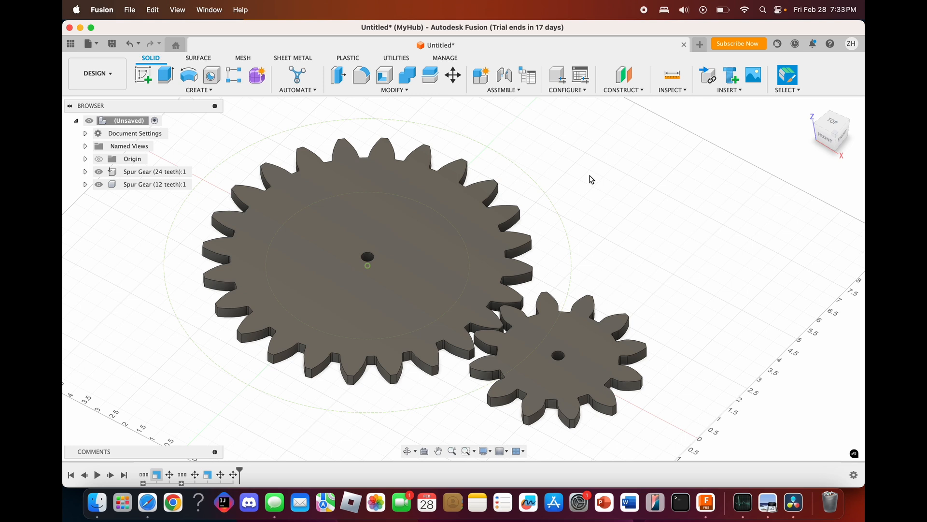
{"action": "scroll", "coordinate": [540, 202], "scroll_direction": "down", "scroll_amount": 3}
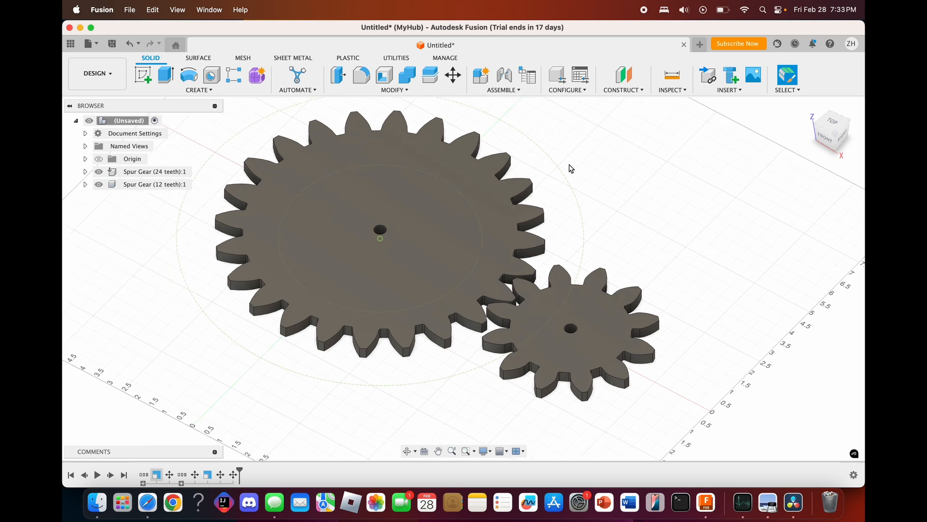
{"action": "scroll", "coordinate": [571, 168], "scroll_direction": "up", "scroll_amount": 3}
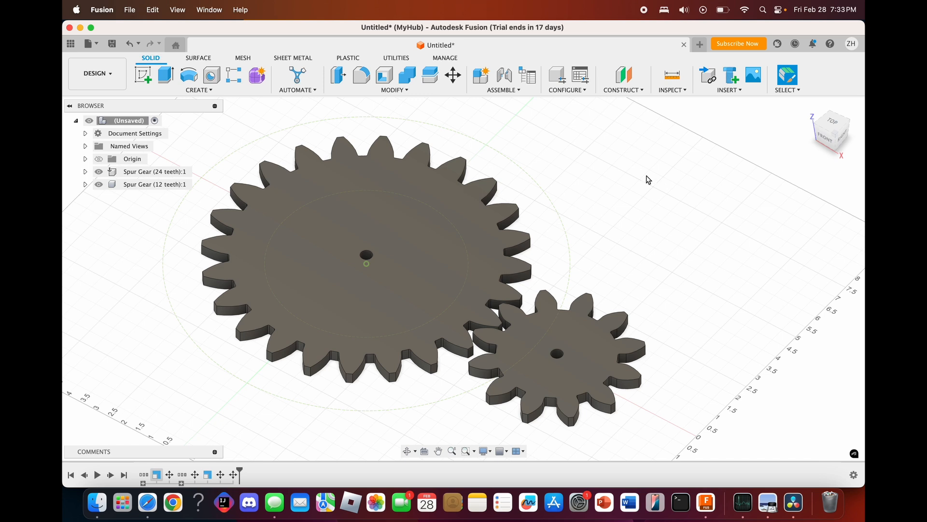
{"action": "scroll", "coordinate": [648, 179], "scroll_direction": "up", "scroll_amount": 3}
{"action": "scroll", "coordinate": [649, 180], "scroll_direction": "left", "scroll_amount": 3}
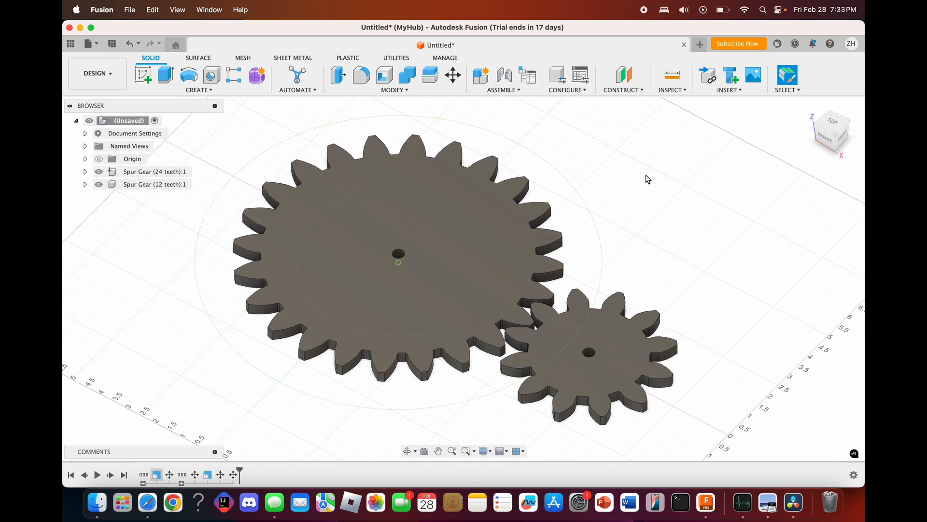
{"action": "scroll", "coordinate": [648, 180], "scroll_direction": "down", "scroll_amount": 2}
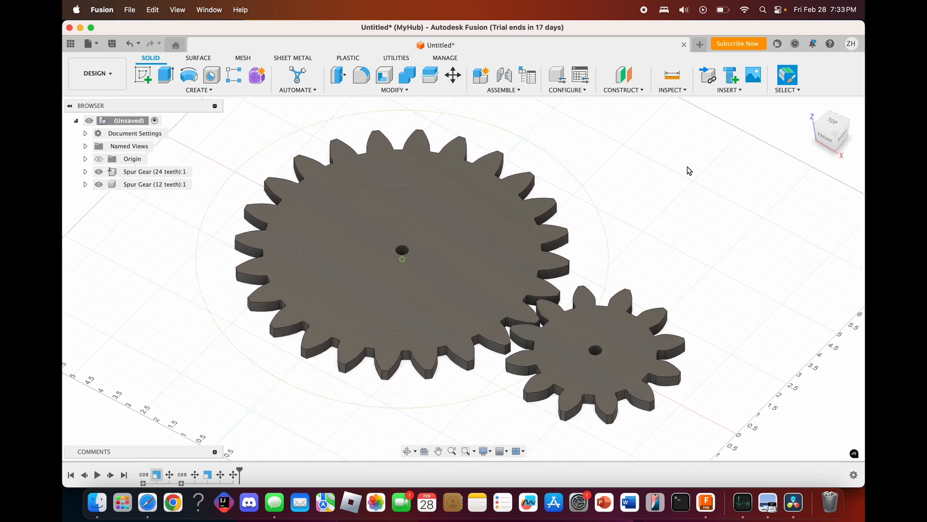
{"action": "scroll", "coordinate": [801, 124], "scroll_direction": "up", "scroll_amount": 5}
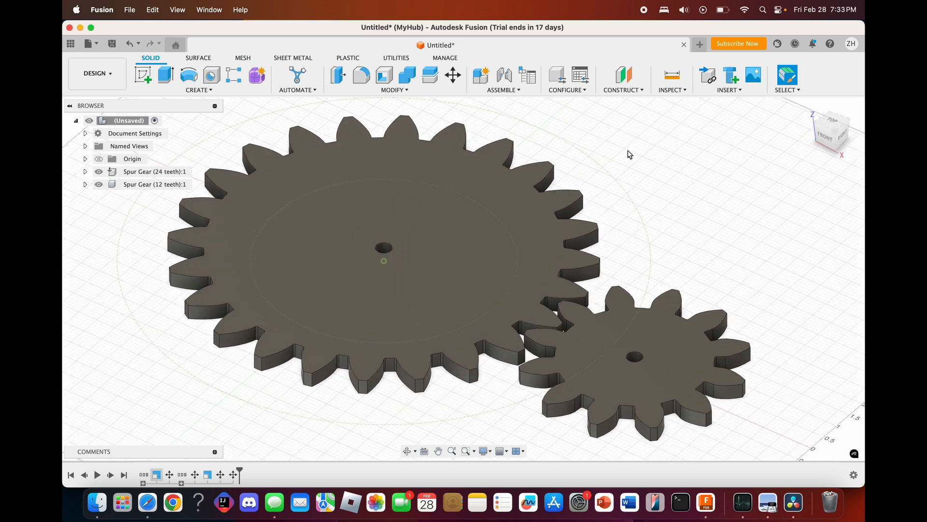
{"action": "scroll", "coordinate": [441, 280], "scroll_direction": "down", "scroll_amount": 2}
{"action": "scroll", "coordinate": [461, 267], "scroll_direction": "up", "scroll_amount": 3}
{"action": "scroll", "coordinate": [461, 267], "scroll_direction": "up", "scroll_amount": 2}
{"action": "scroll", "coordinate": [462, 267], "scroll_direction": "left", "scroll_amount": 2}
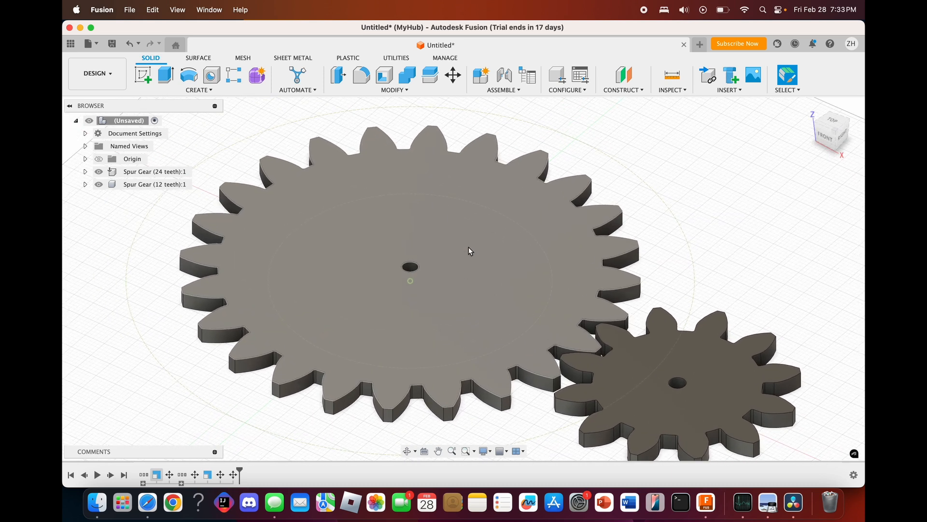
Step: Sketch a 0.375 in diameter circle on the top face of the 24-tooth gear, centred on the origin and filling its centre hole
{"action": "left_click", "coordinate": [143, 76]}
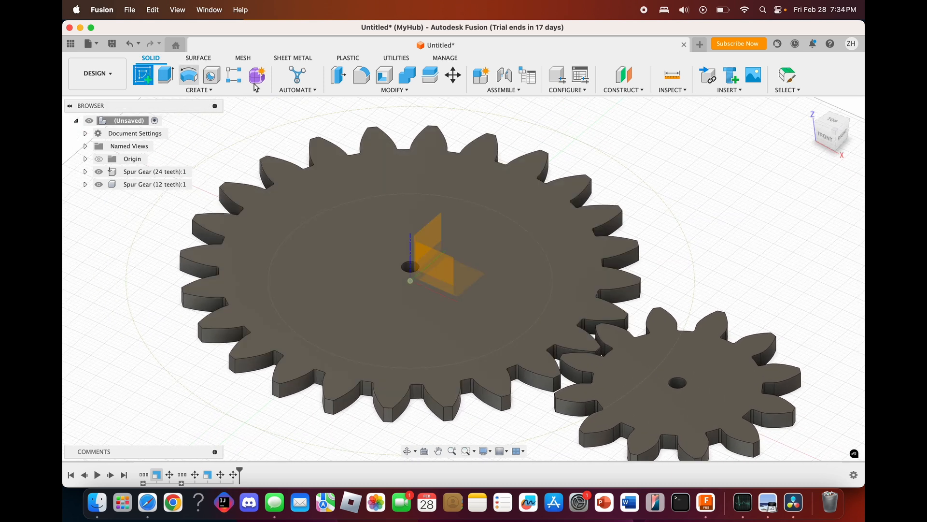
{"action": "left_click", "coordinate": [485, 193]}
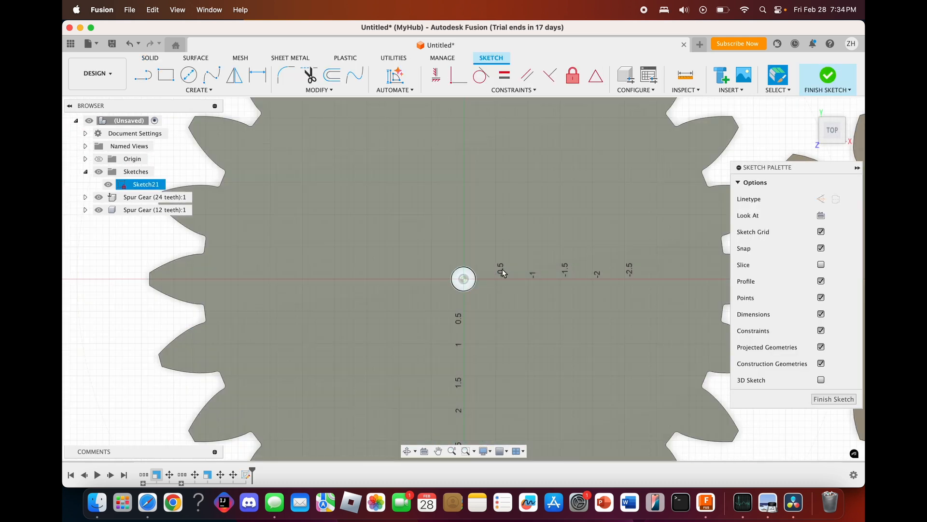
{"action": "scroll", "coordinate": [467, 283], "scroll_direction": "up", "scroll_amount": 3}
{"action": "key", "text": "c"}
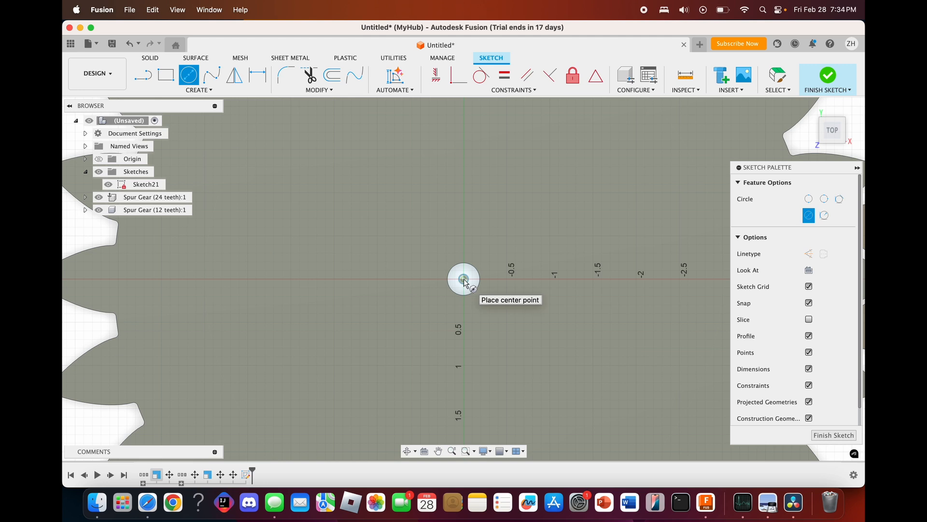
{"action": "left_click", "coordinate": [464, 279]}
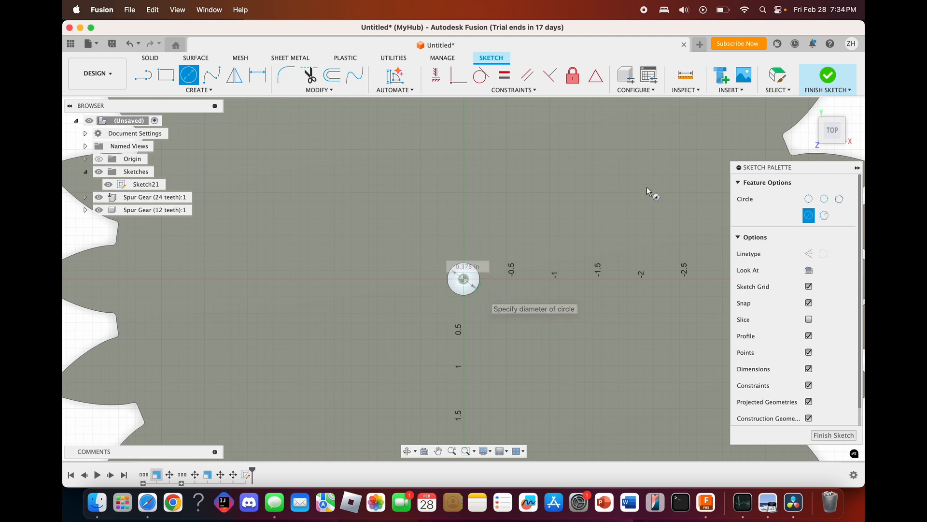
{"action": "key", "text": "Return"}
{"action": "left_click", "coordinate": [827, 76]}
{"action": "left_click", "coordinate": [840, 131]}
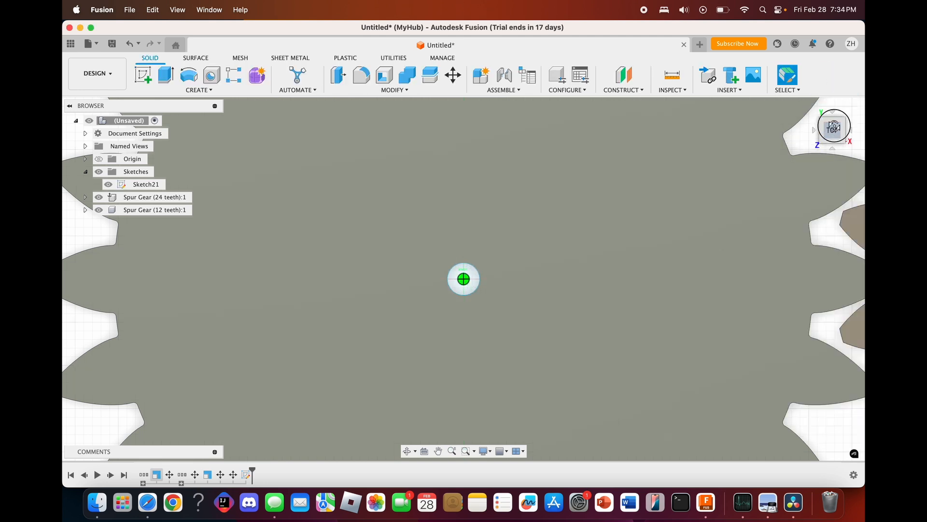
Step: Measure the 24-tooth gear's thickness between the upper and lower corners of a tooth tip
{"action": "scroll", "coordinate": [597, 331], "scroll_direction": "down", "scroll_amount": 5}
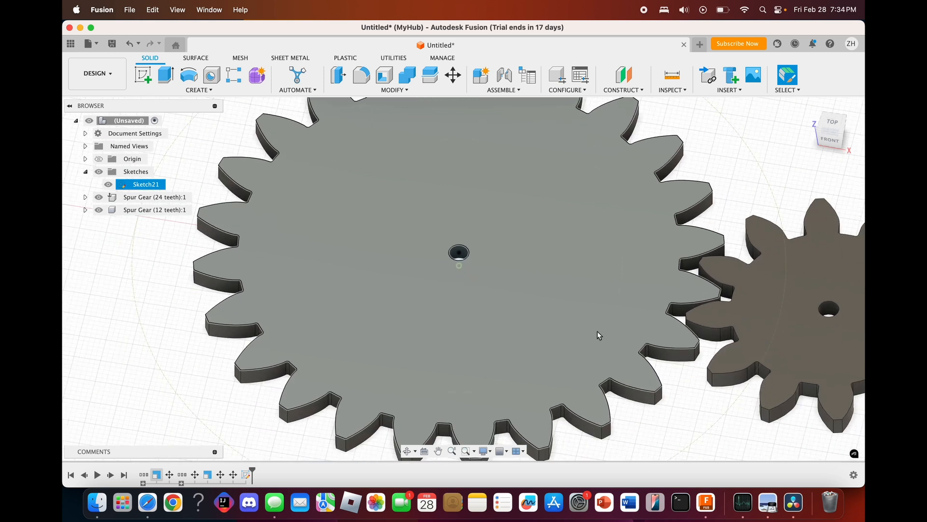
{"action": "scroll", "coordinate": [582, 326], "scroll_direction": "up", "scroll_amount": 1}
{"action": "scroll", "coordinate": [572, 326], "scroll_direction": "down", "scroll_amount": 1}
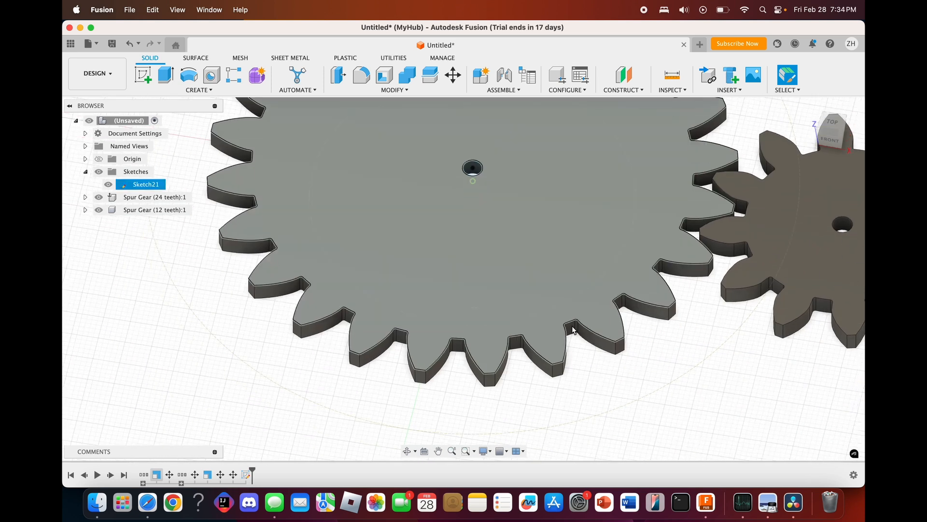
{"action": "scroll", "coordinate": [572, 325], "scroll_direction": "up", "scroll_amount": 3}
{"action": "mouse_move", "coordinate": [831, 129]}
{"action": "left_mouse_down"}
{"action": "mouse_move", "coordinate": [830, 93]}
{"action": "mouse_move", "coordinate": [831, 126]}
{"action": "left_mouse_up"}
{"action": "scroll", "coordinate": [666, 193], "scroll_direction": "down", "scroll_amount": 2}
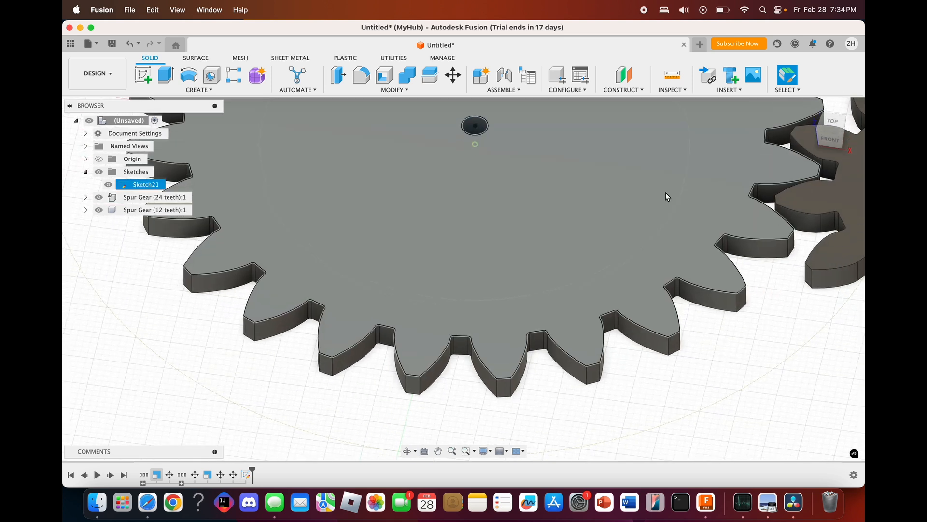
{"action": "left_click", "coordinate": [683, 77]}
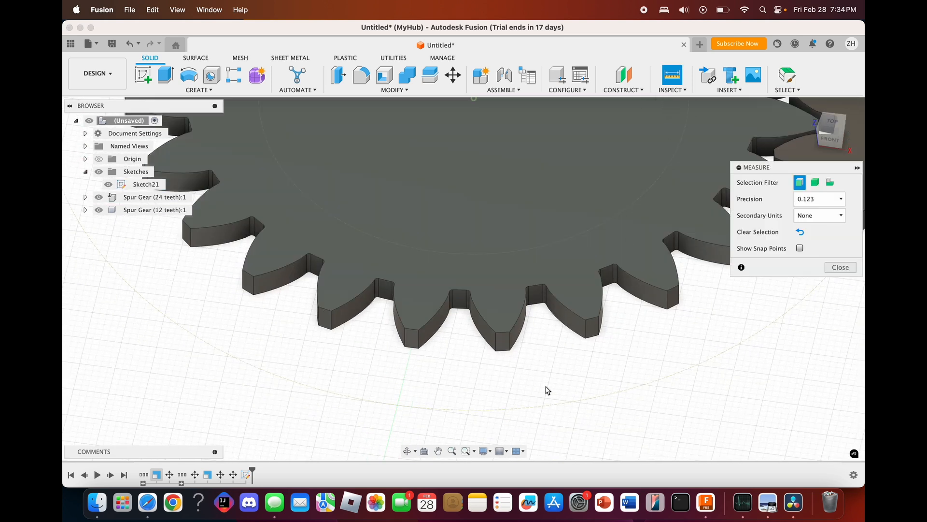
{"action": "left_click", "coordinate": [586, 322]}
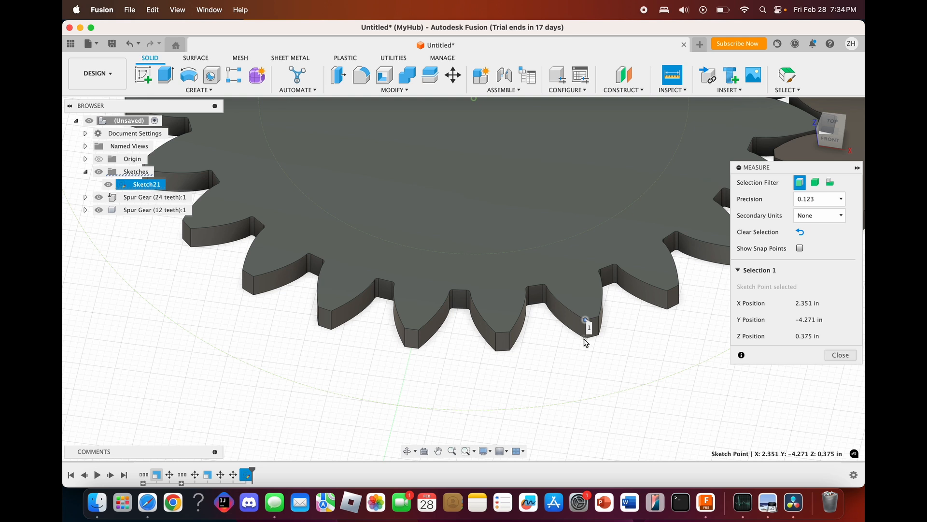
{"action": "left_click", "coordinate": [586, 340]}
{"action": "scroll", "coordinate": [593, 355], "scroll_direction": "up", "scroll_amount": 5}
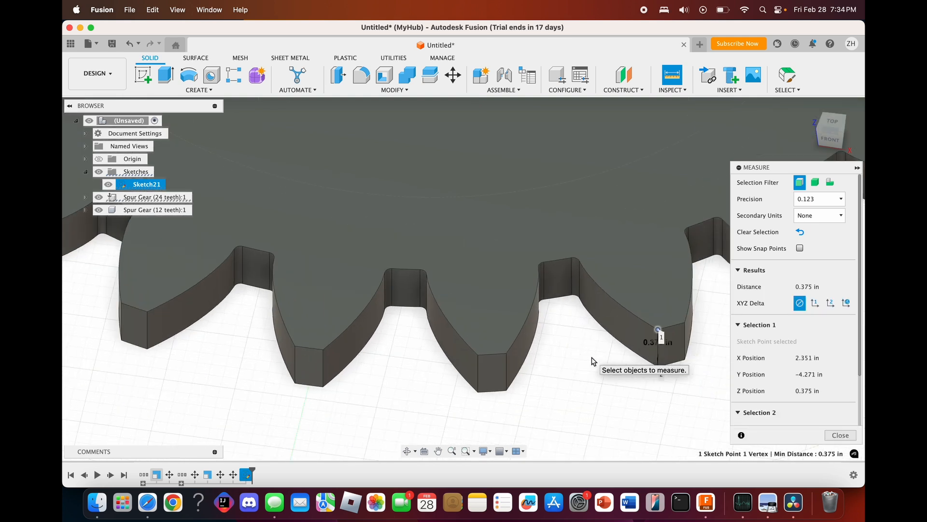
{"action": "scroll", "coordinate": [656, 322], "scroll_direction": "up", "scroll_amount": 5}
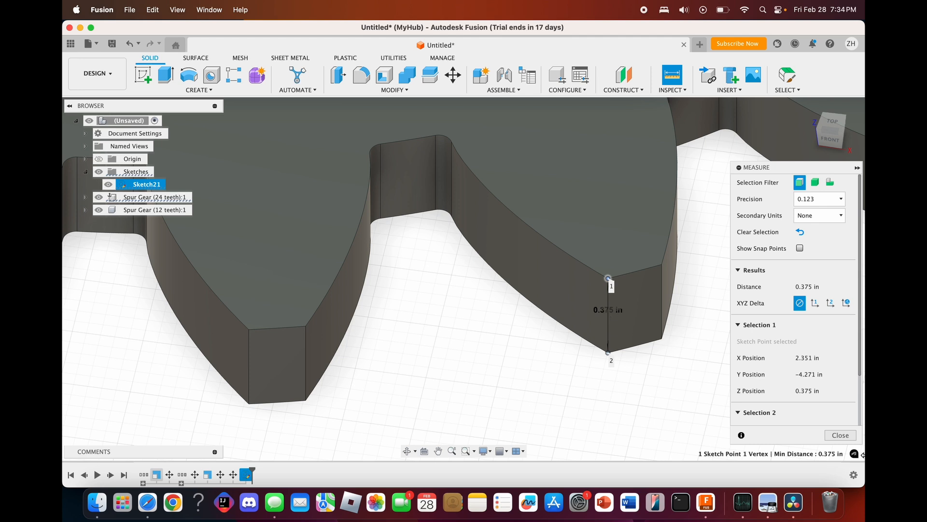
{"action": "scroll", "coordinate": [722, 422], "scroll_direction": "down", "scroll_amount": 2}
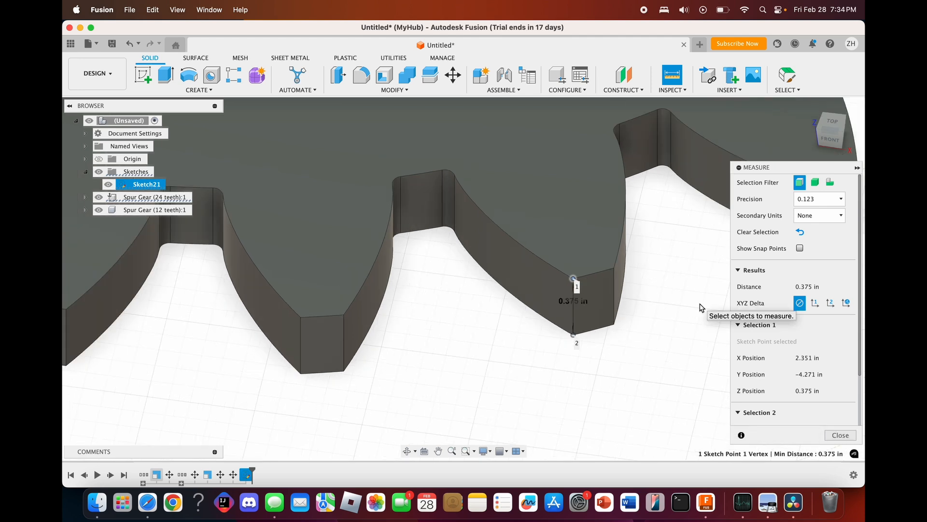
{"action": "scroll", "coordinate": [647, 366], "scroll_direction": "down", "scroll_amount": 3}
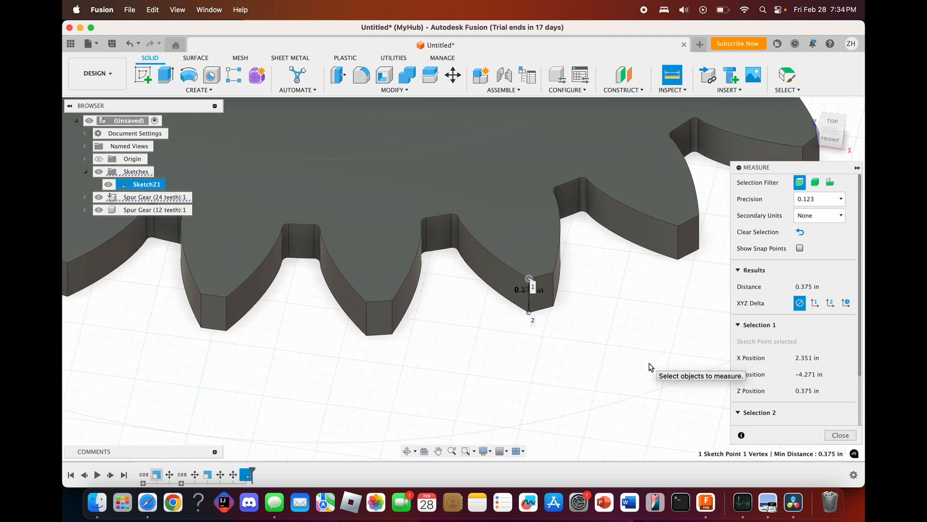
{"action": "left_click", "coordinate": [840, 435]}
Step: Extrude the centre circle to the bottom face of the 24-tooth gear using the To Object extent, as a new component
{"action": "scroll", "coordinate": [746, 385], "scroll_direction": "up", "scroll_amount": 6}
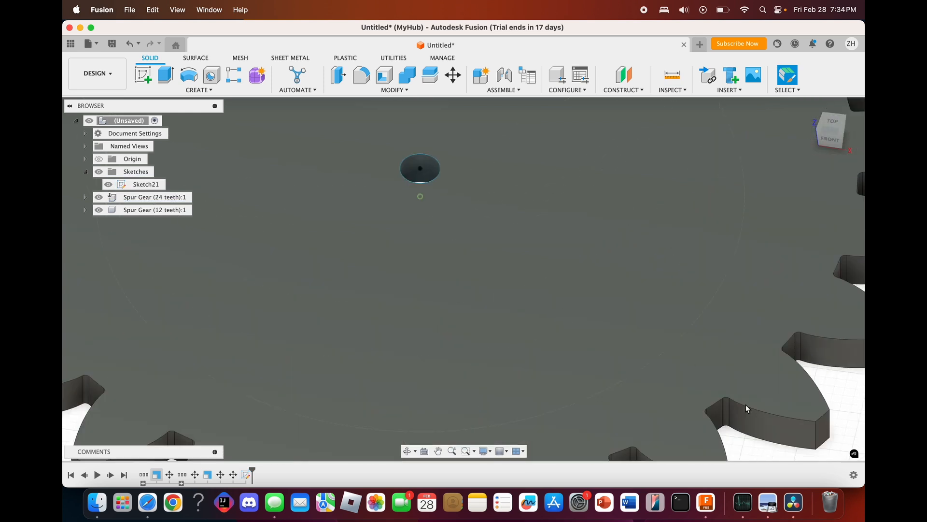
{"action": "key", "text": "e"}
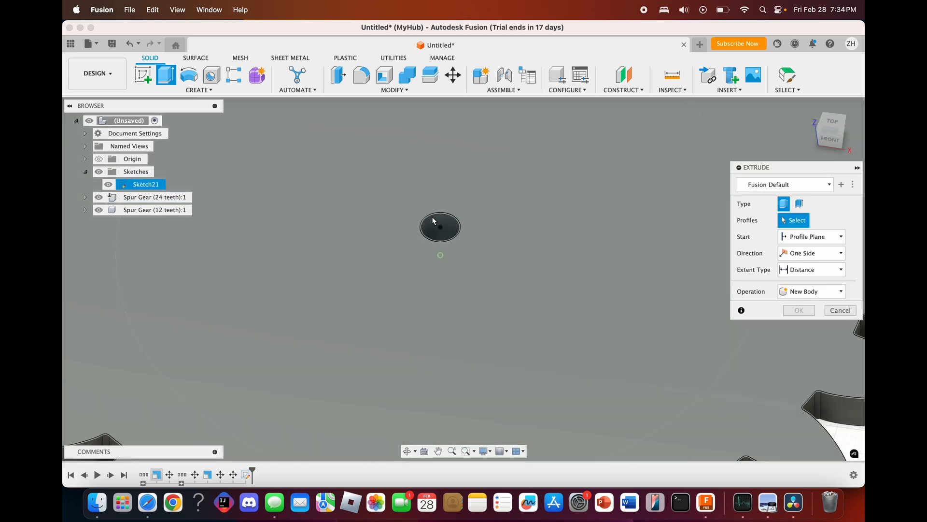
{"action": "left_click", "coordinate": [431, 216]}
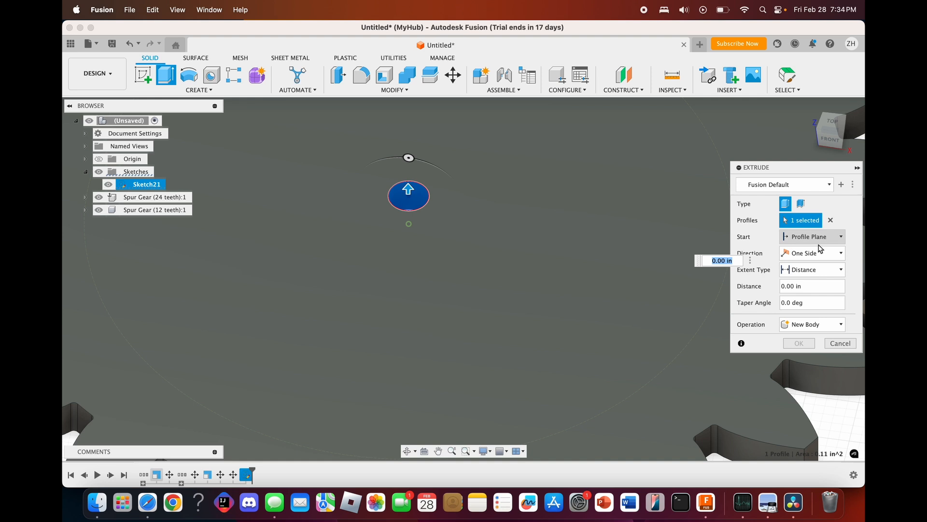
{"action": "left_click", "coordinate": [799, 274]}
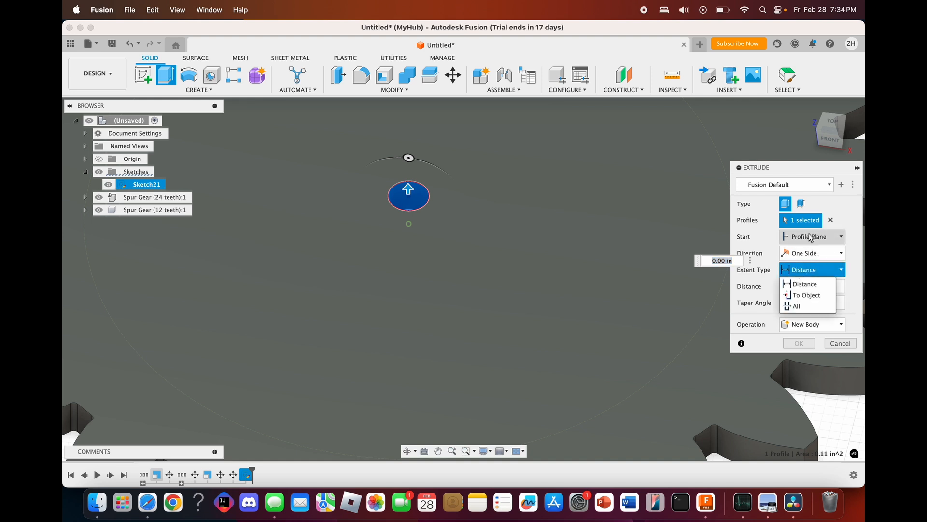
{"action": "left_click", "coordinate": [811, 236]}
{"action": "left_click", "coordinate": [810, 237]}
{"action": "left_click", "coordinate": [817, 269]}
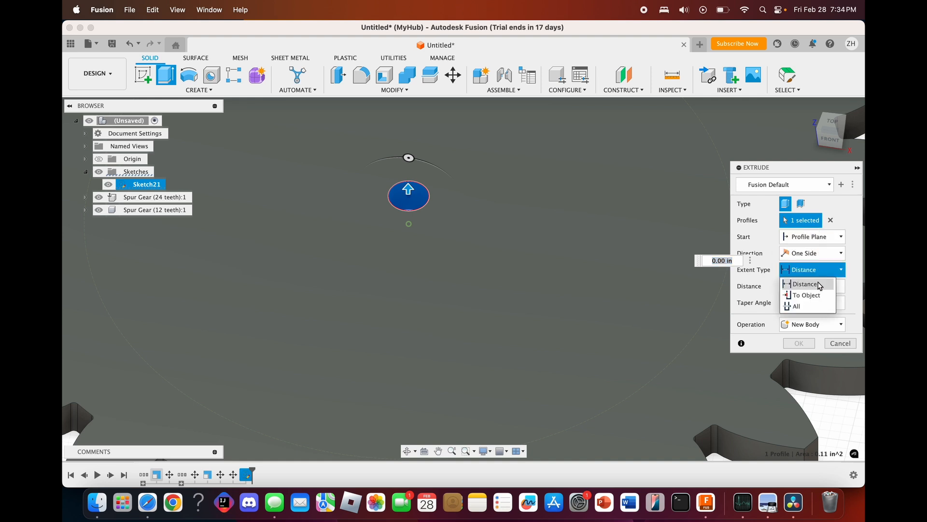
{"action": "left_click", "coordinate": [804, 296]}
{"action": "scroll", "coordinate": [610, 310], "scroll_direction": "up", "scroll_amount": 5}
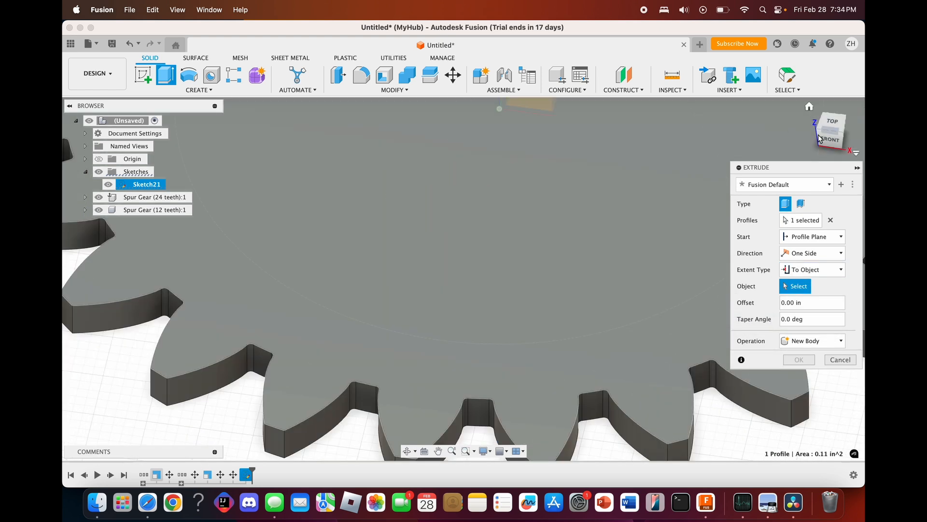
{"action": "left_click_drag", "start_coordinate": [829, 130], "coordinate": [828, 85]}
{"action": "left_click", "coordinate": [720, 166]}
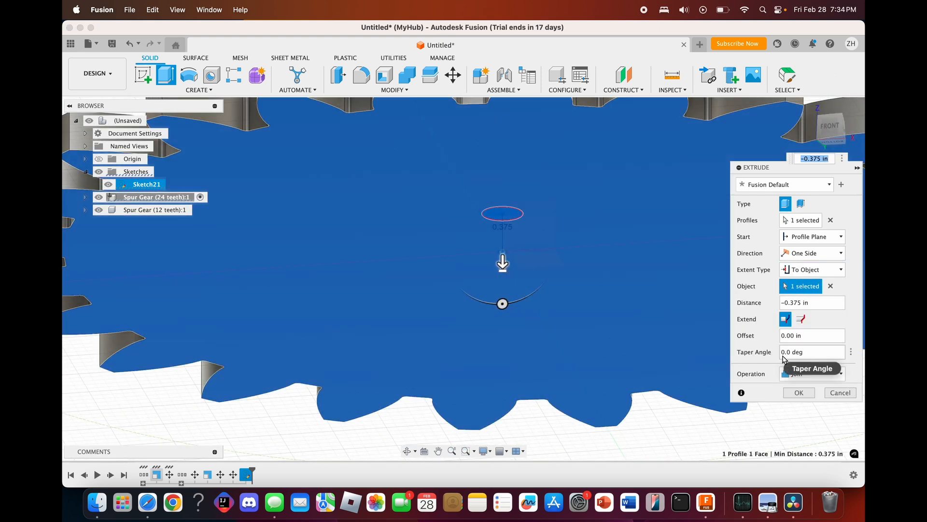
{"action": "left_click", "coordinate": [816, 373]}
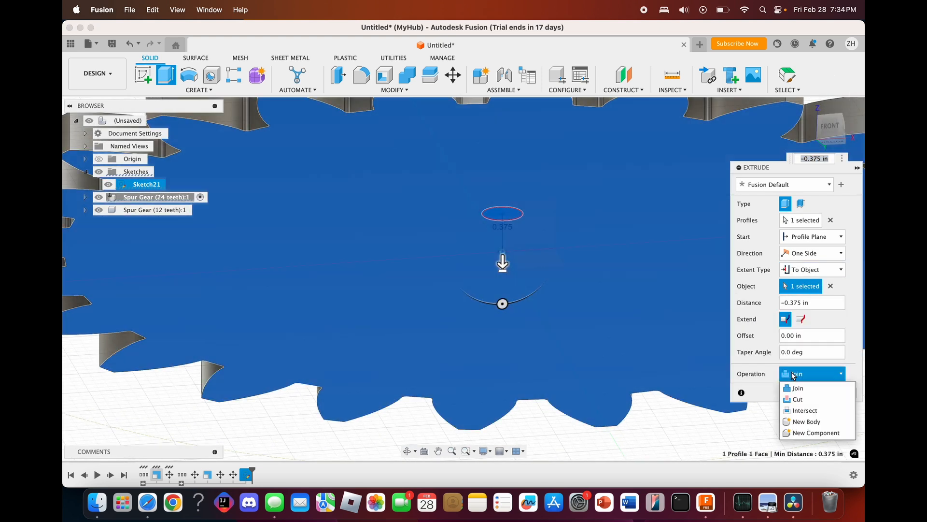
{"action": "left_click", "coordinate": [813, 432]}
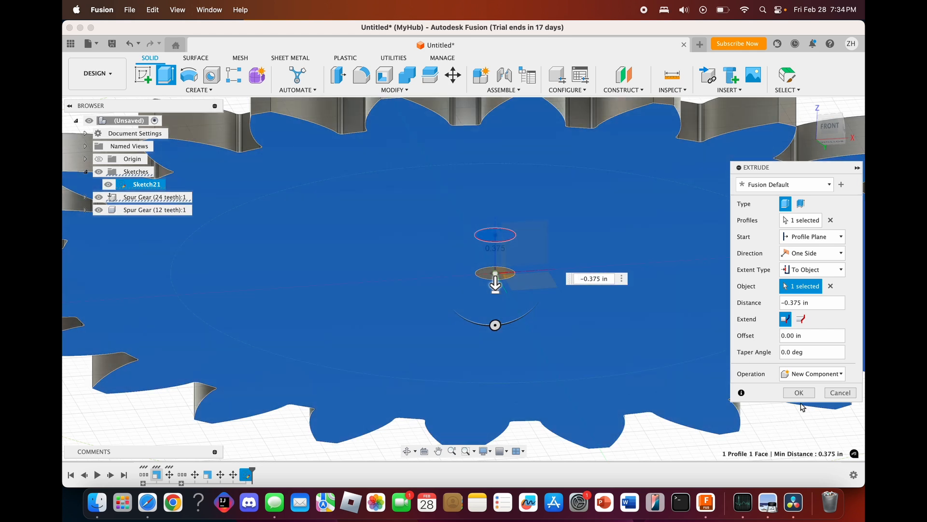
{"action": "left_click", "coordinate": [798, 392]}
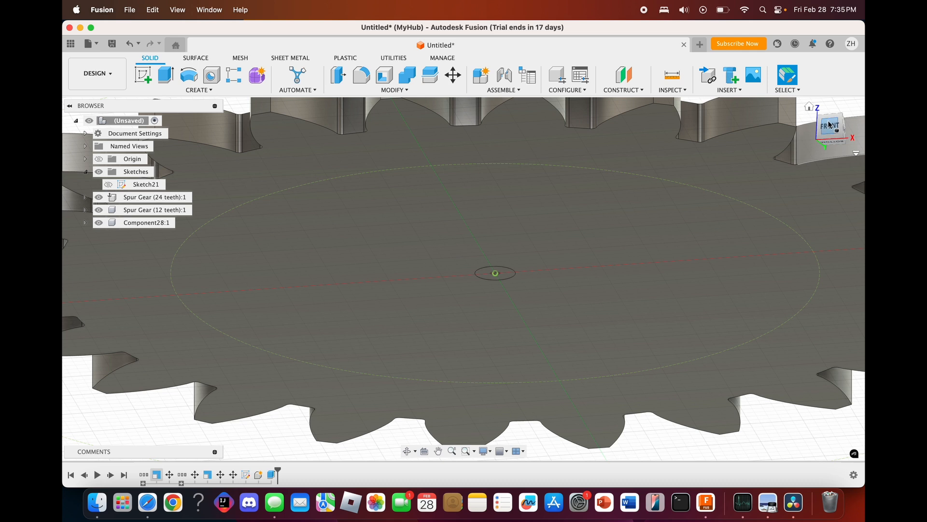
Step: Unground the 24-tooth gear component from its parent
{"action": "left_click_drag", "start_coordinate": [830, 126], "coordinate": [569, 217]}
{"action": "scroll", "coordinate": [383, 224], "scroll_direction": "down", "scroll_amount": 10}
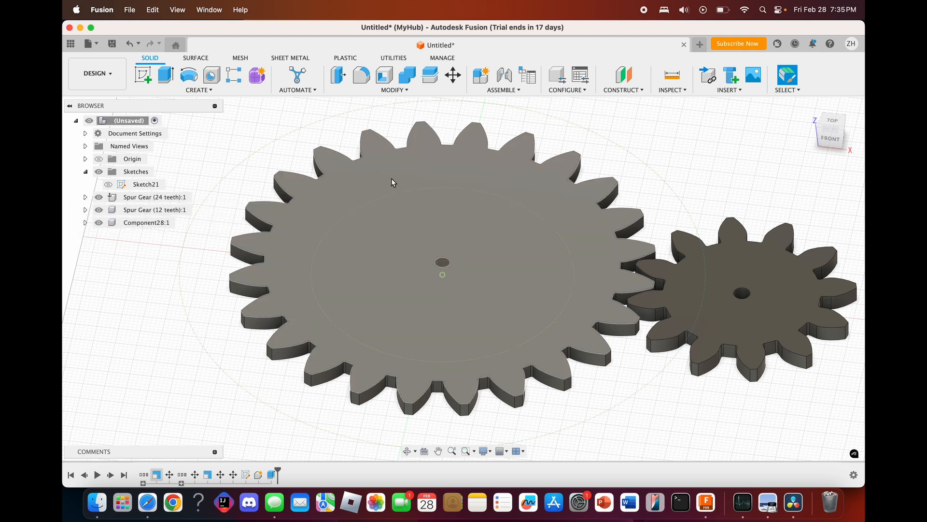
{"action": "right_click", "coordinate": [143, 202]}
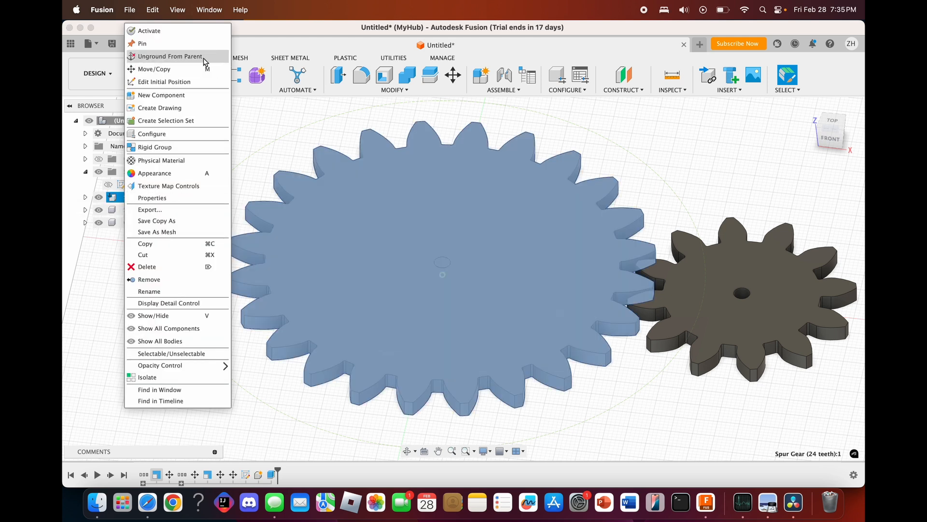
{"action": "left_click", "coordinate": [165, 57]}
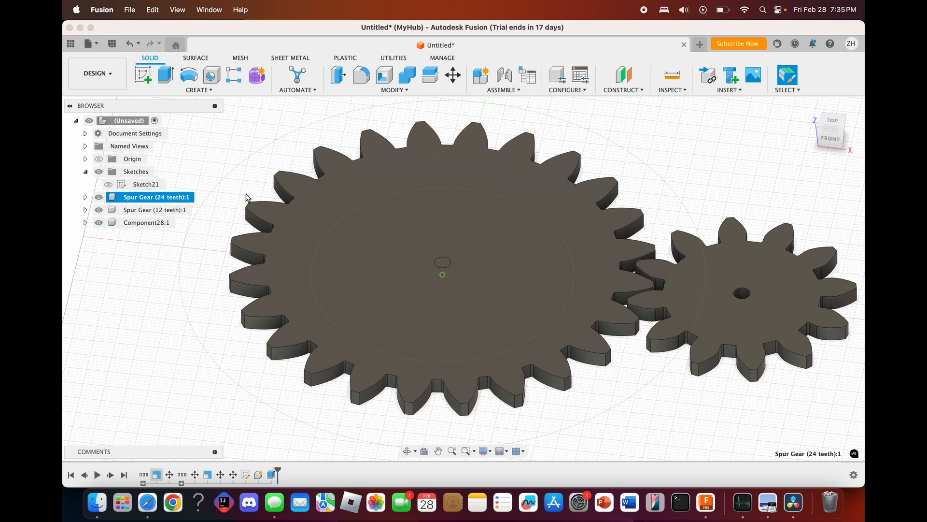
Step: Hide the centre pin component and begin a joint with the middle of the 24-tooth gear's hole as the first snap point
{"action": "scroll", "coordinate": [223, 209], "scroll_direction": "up", "scroll_amount": 3}
{"action": "scroll", "coordinate": [434, 251], "scroll_direction": "right", "scroll_amount": 4}
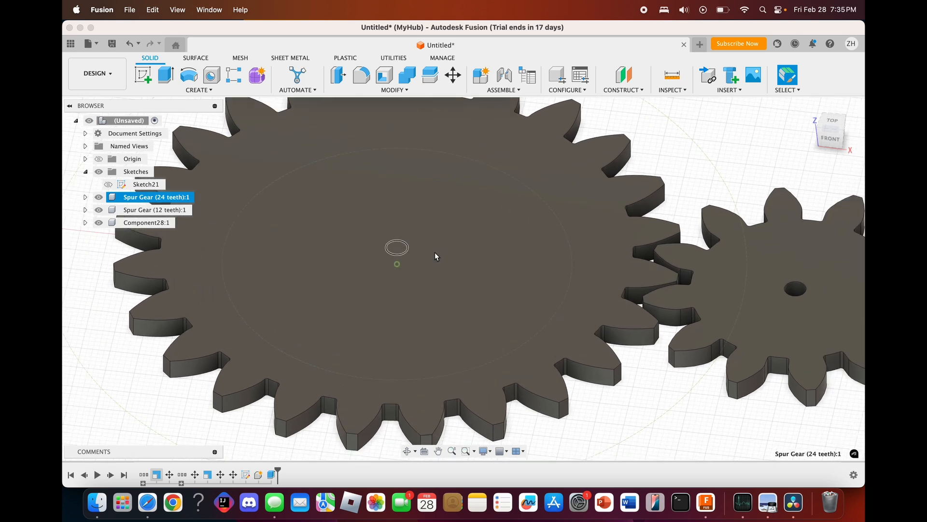
{"action": "scroll", "coordinate": [434, 251], "scroll_direction": "up", "scroll_amount": 2}
{"action": "scroll", "coordinate": [434, 251], "scroll_direction": "up", "scroll_amount": 2}
{"action": "scroll", "coordinate": [149, 335], "scroll_direction": "left", "scroll_amount": 2}
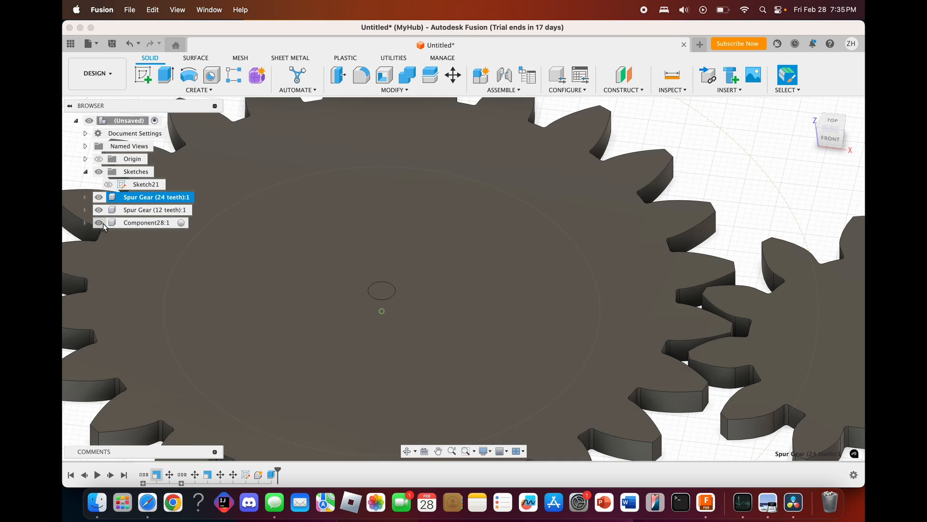
{"action": "left_click", "coordinate": [100, 224]}
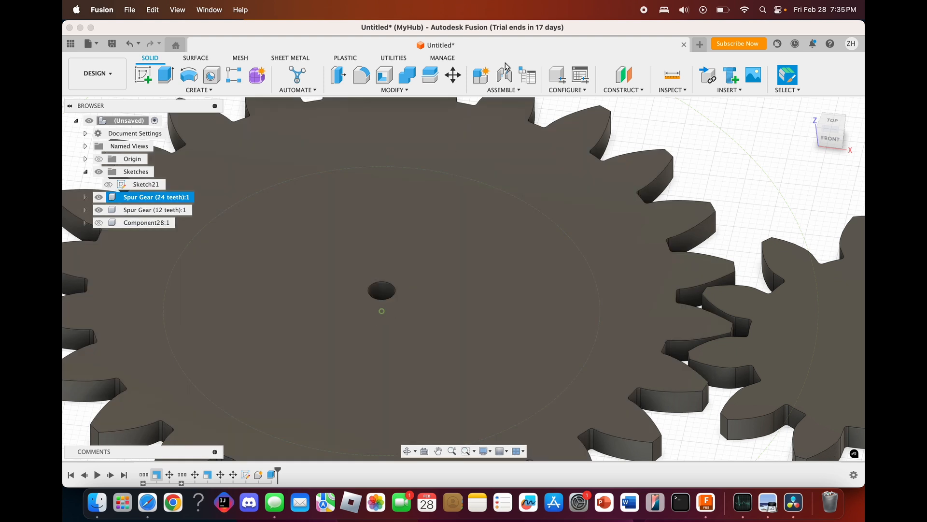
{"action": "left_click", "coordinate": [506, 68]}
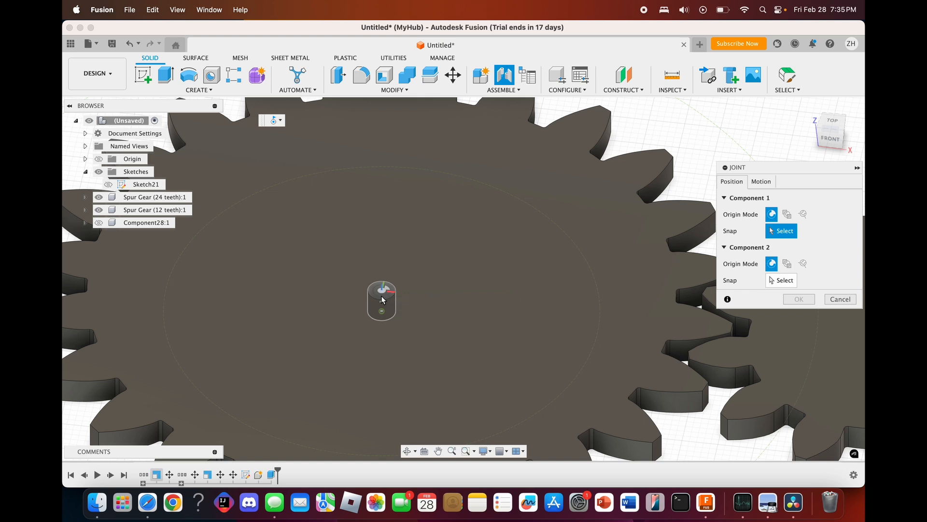
{"action": "left_click", "coordinate": [381, 301]}
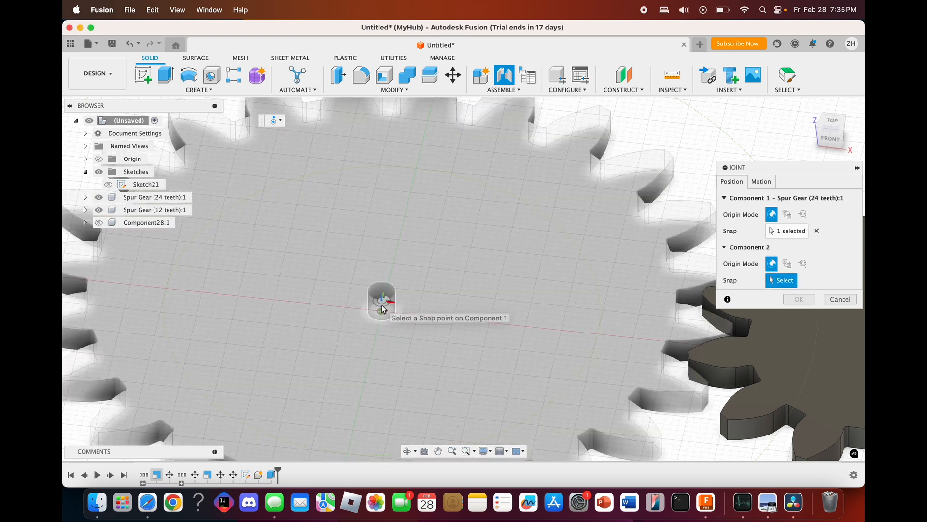
Step: Show the centre pin component again and set the middle of the pin as the joint's second snap point
{"action": "left_click", "coordinate": [98, 222]}
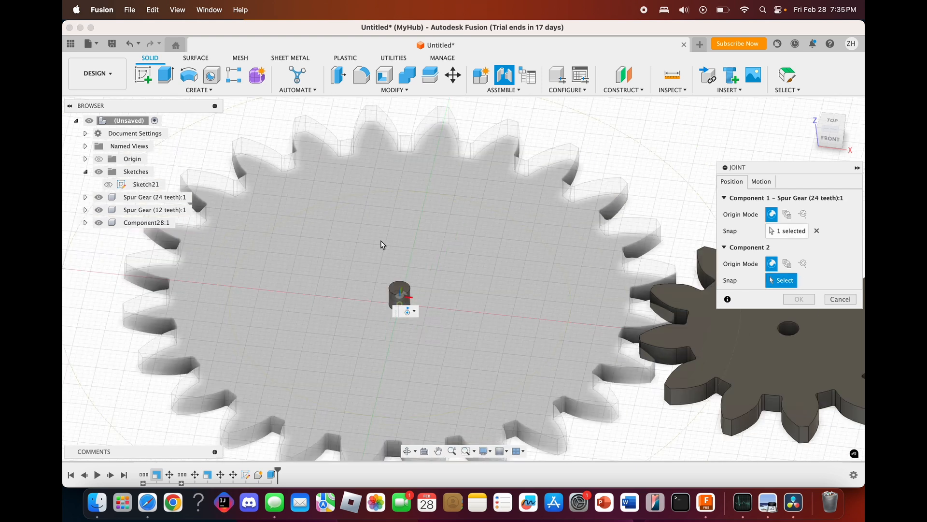
{"action": "scroll", "coordinate": [476, 280], "scroll_direction": "up", "scroll_amount": 3}
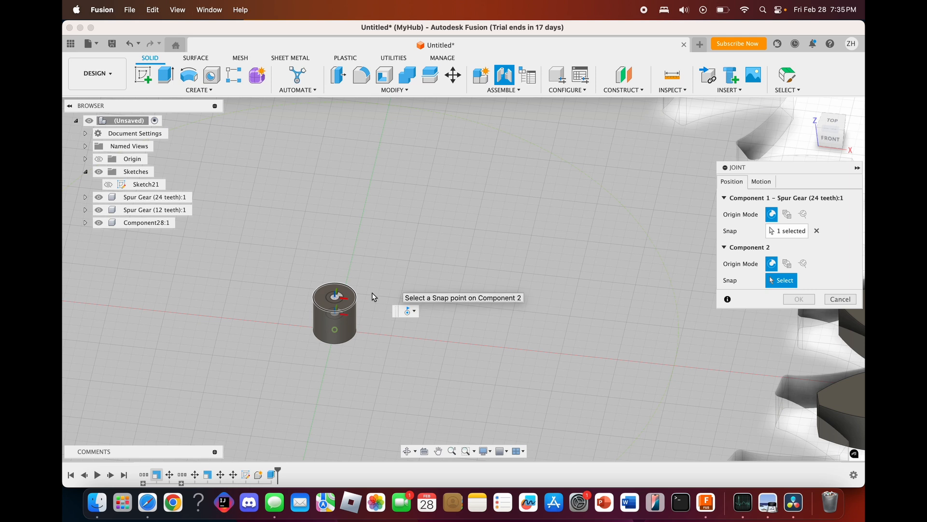
{"action": "left_click", "coordinate": [338, 319]}
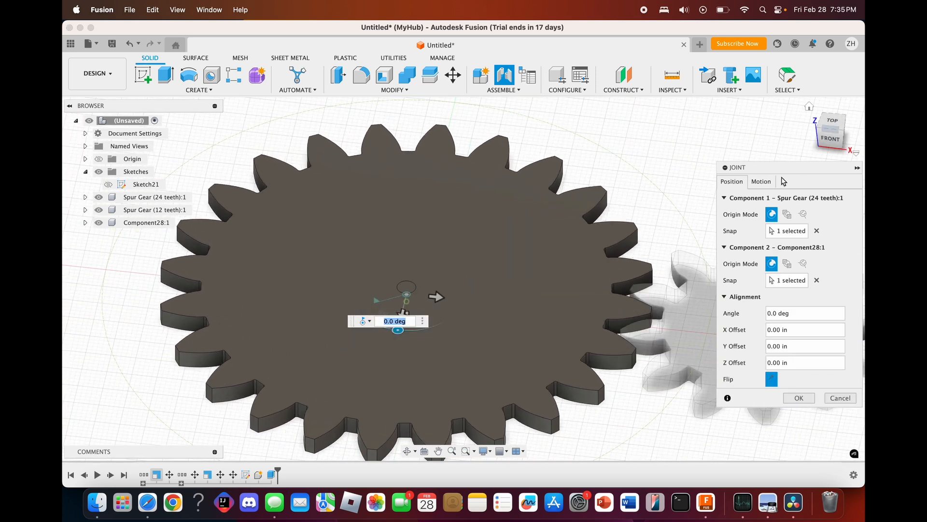
Step: Preview the revolute motion about the Z axis and complete the joint between the 24-tooth gear and its pin
{"action": "left_click", "coordinate": [762, 182]}
{"action": "left_click", "coordinate": [732, 182]}
{"action": "left_click", "coordinate": [761, 182]}
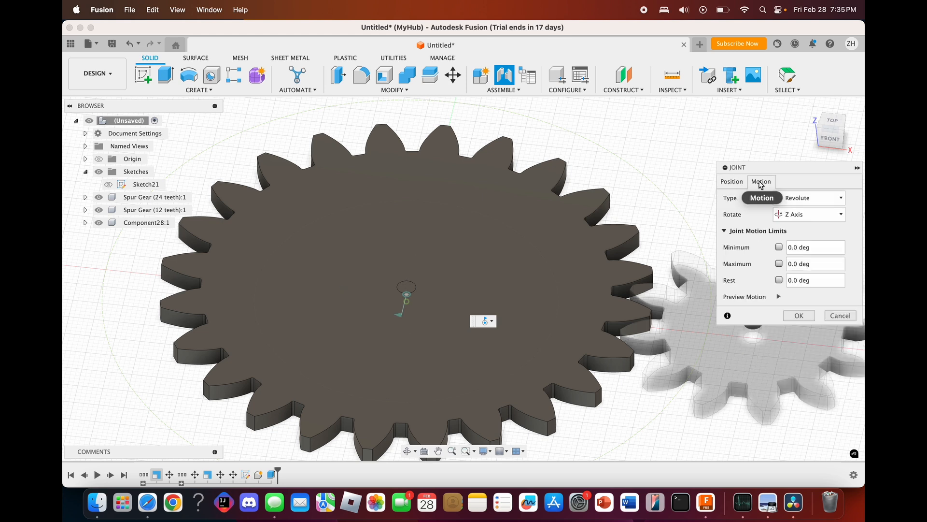
{"action": "left_click", "coordinate": [779, 297]}
{"action": "scroll", "coordinate": [407, 320], "scroll_direction": "down", "scroll_amount": 5}
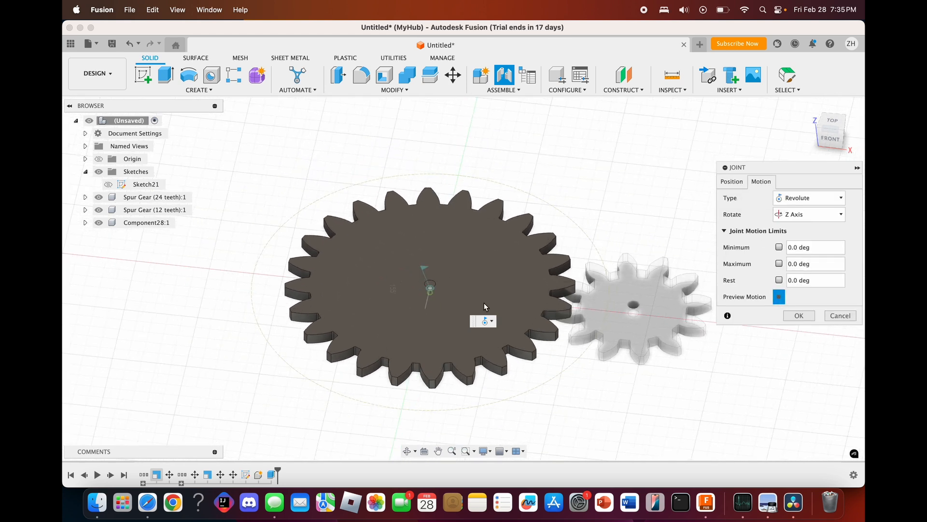
{"action": "scroll", "coordinate": [690, 291], "scroll_direction": "up", "scroll_amount": 3}
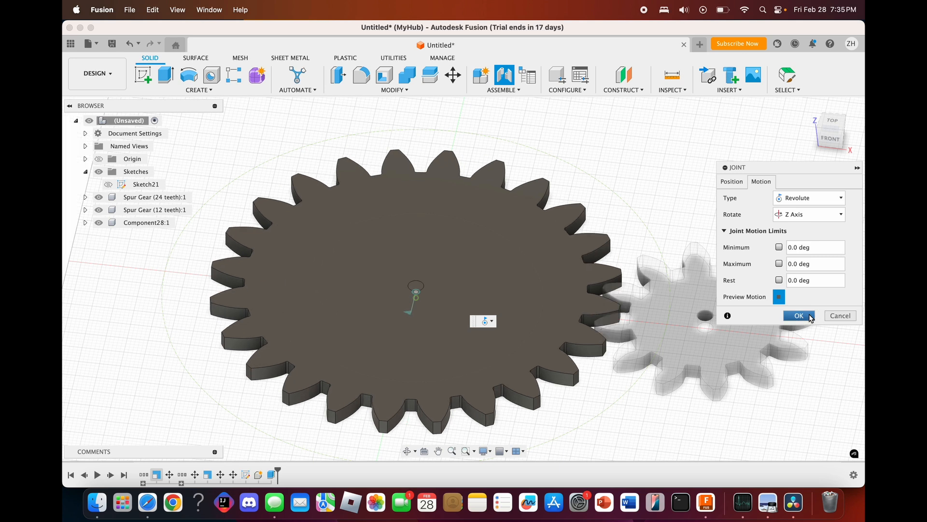
{"action": "left_click", "coordinate": [807, 316]}
Step: Sketch a 0.375 in circle on the 12-tooth gear's top face, centred on and matching its hole, and finish the sketch
{"action": "scroll", "coordinate": [811, 318], "scroll_direction": "up", "scroll_amount": 3}
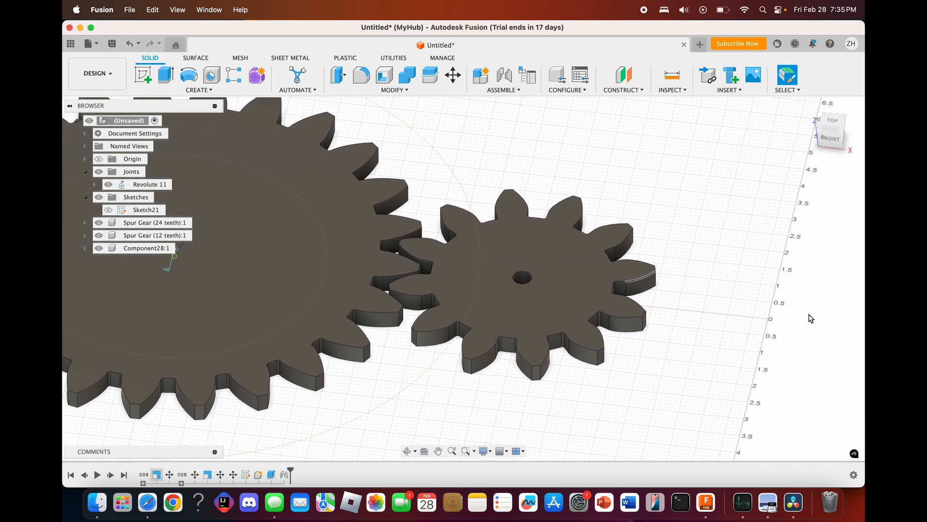
{"action": "scroll", "coordinate": [672, 295], "scroll_direction": "up", "scroll_amount": 3}
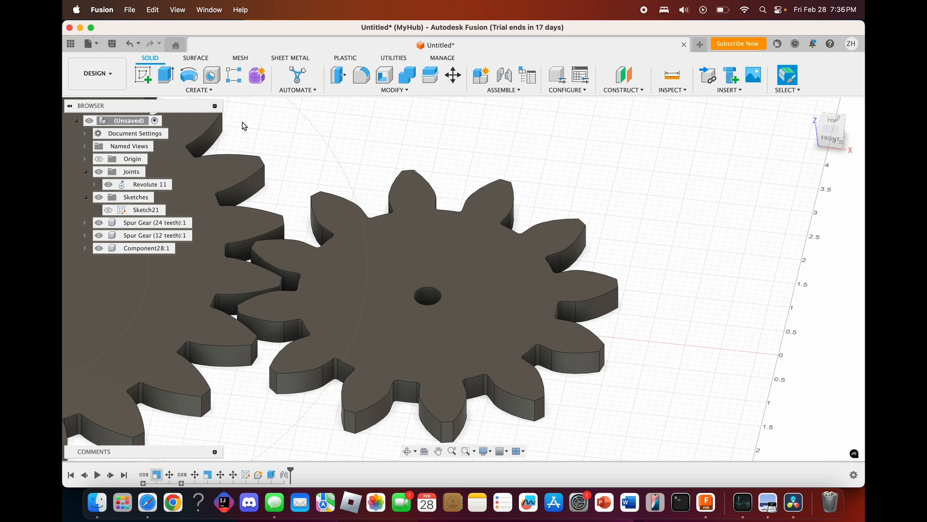
{"action": "left_click", "coordinate": [142, 75]}
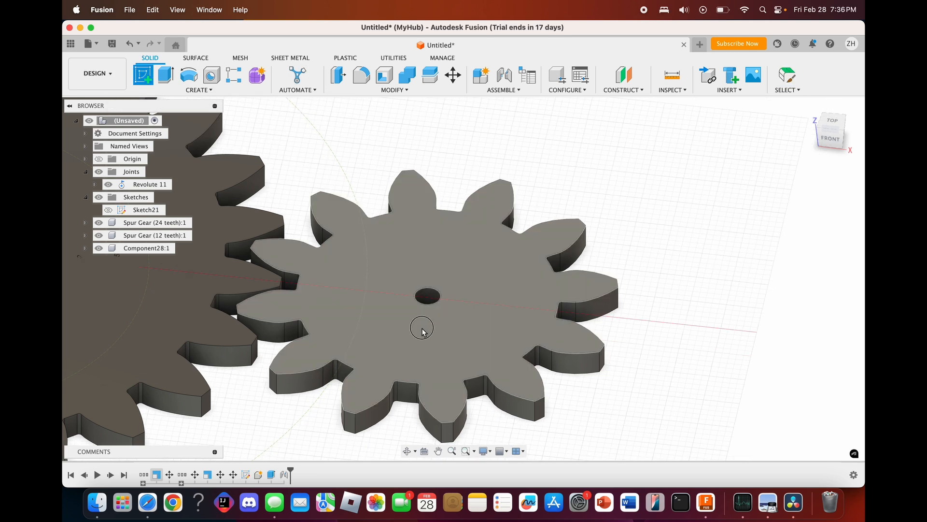
{"action": "left_click", "coordinate": [422, 330]}
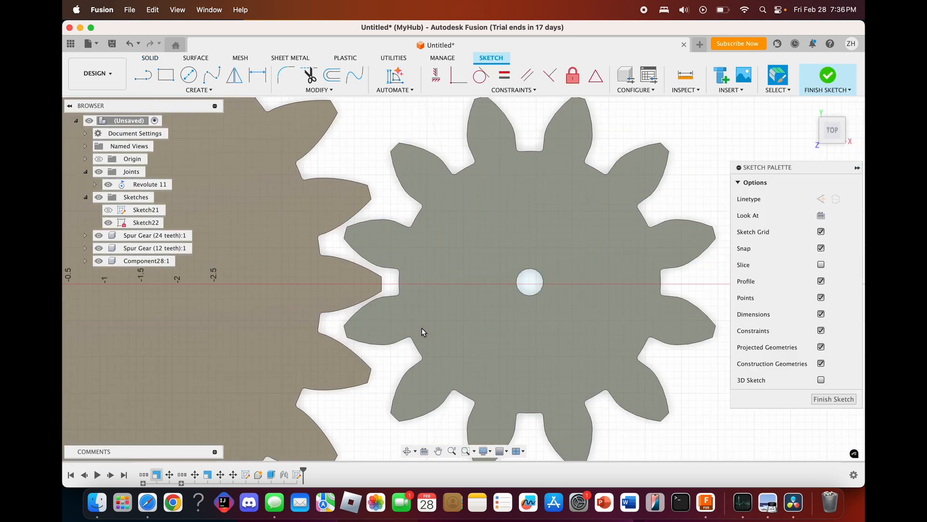
{"action": "scroll", "coordinate": [554, 315], "scroll_direction": "up", "scroll_amount": 5}
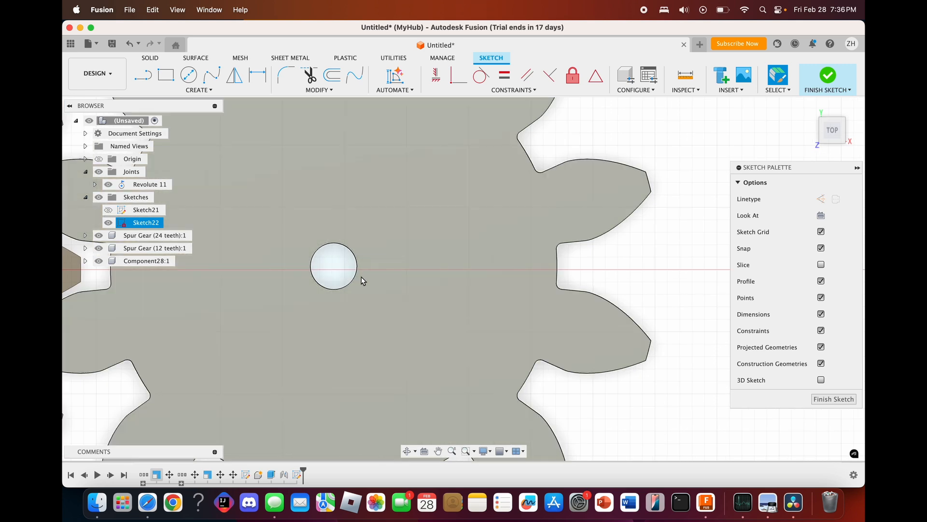
{"action": "middle_click_drag", "start_coordinate": [317, 266], "coordinate": [363, 280]}
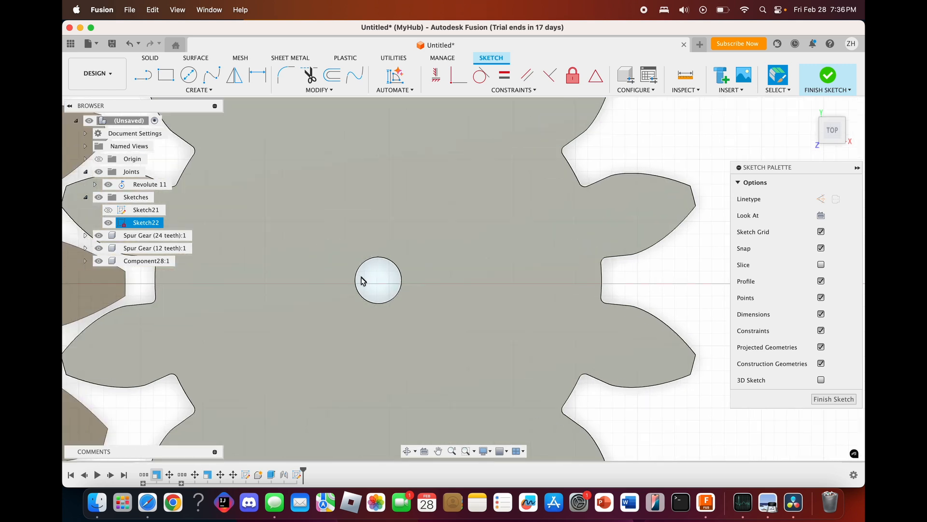
{"action": "key", "text": "c"}
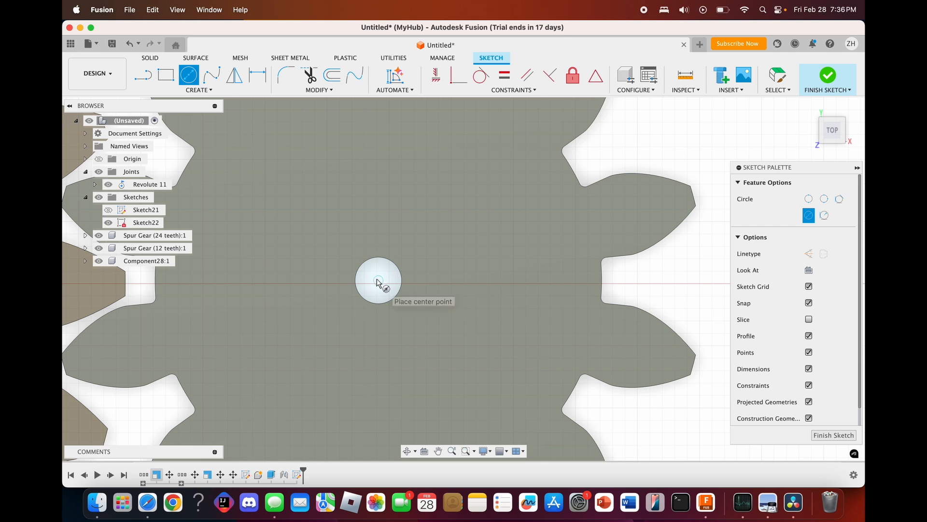
{"action": "scroll", "coordinate": [378, 284], "scroll_direction": "up", "scroll_amount": 1}
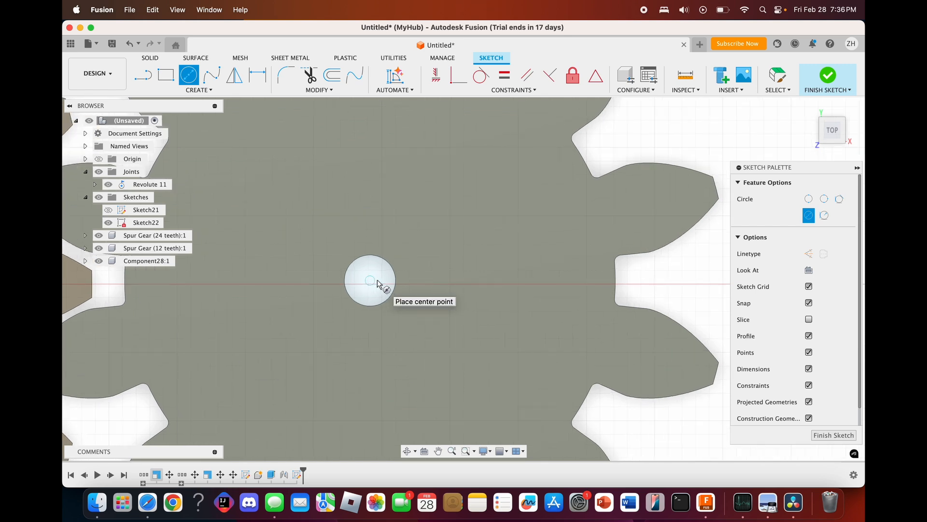
{"action": "left_click", "coordinate": [377, 281]}
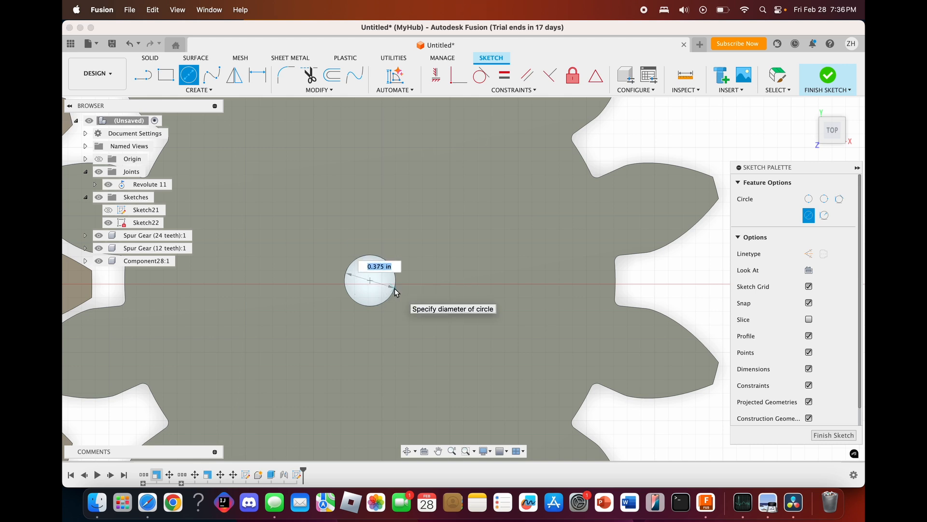
{"action": "left_click", "coordinate": [395, 288]}
{"action": "scroll", "coordinate": [395, 288], "scroll_direction": "down", "scroll_amount": 3}
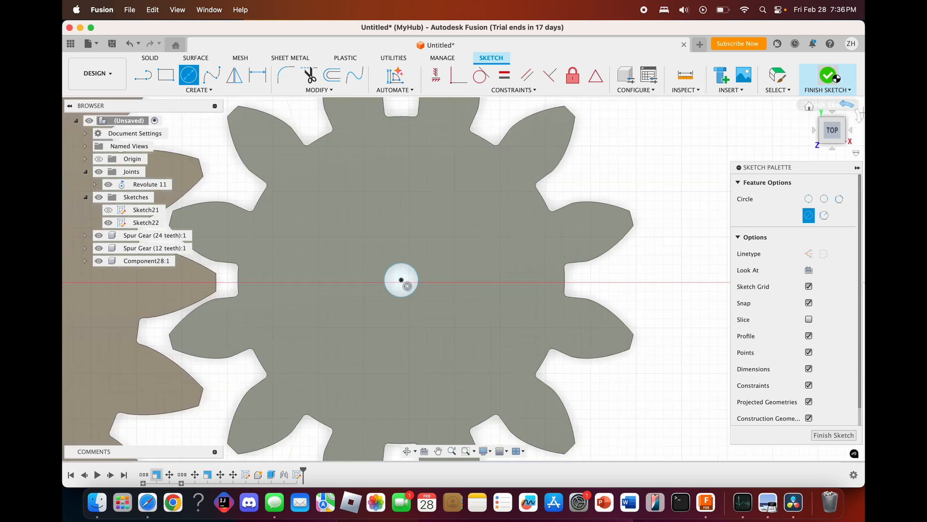
{"action": "left_click", "coordinate": [824, 135]}
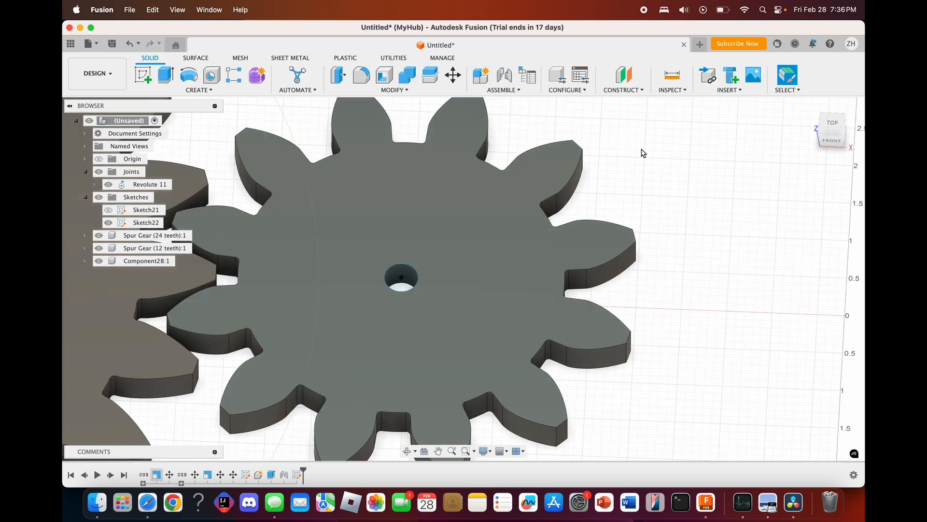
Step: Extrude the circle in the 12-tooth gear's hole to the gear's bottom face using the To Object extent, as a new component
{"action": "key", "text": "e"}
{"action": "left_click", "coordinate": [401, 277]}
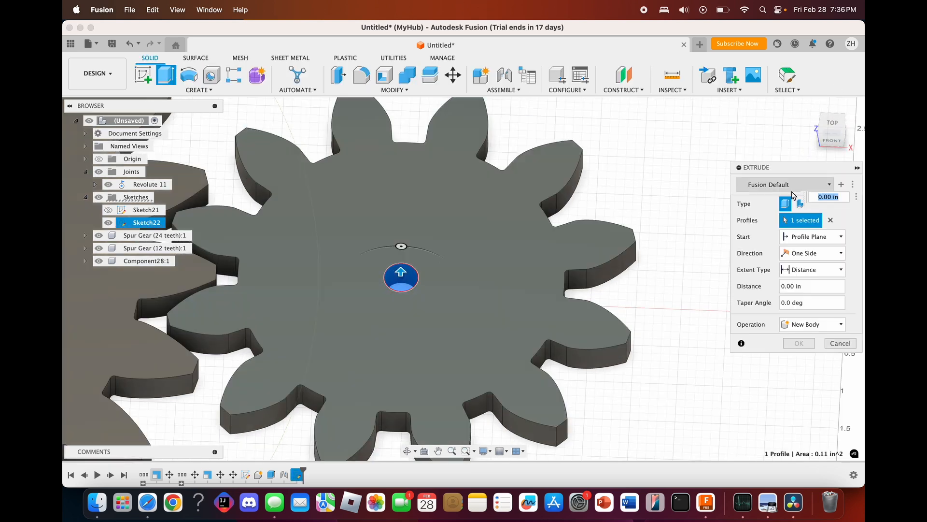
{"action": "left_click", "coordinate": [830, 139]}
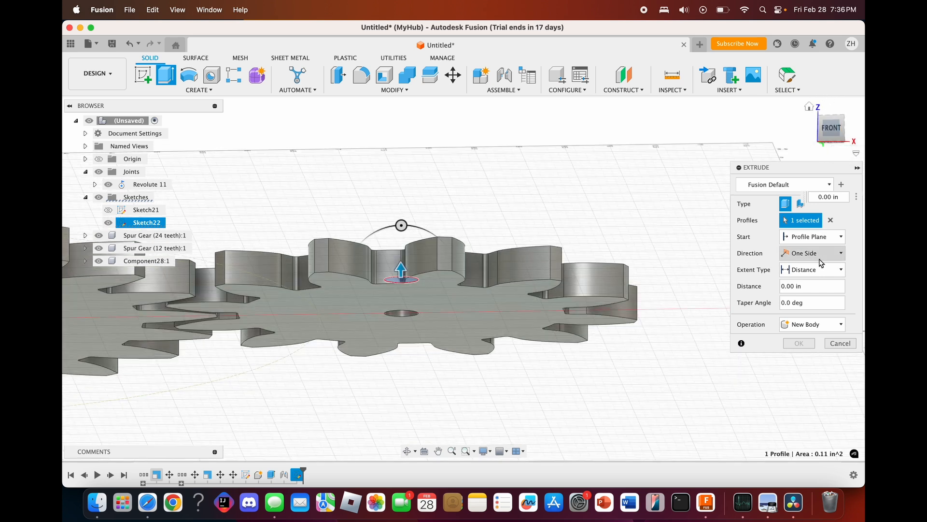
{"action": "left_click", "coordinate": [821, 269]}
{"action": "left_click", "coordinate": [802, 290]}
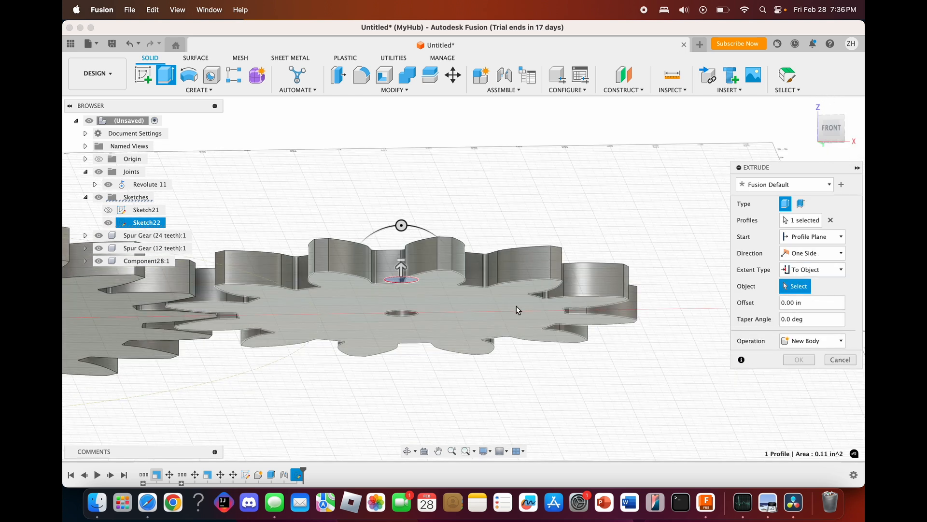
{"action": "left_click", "coordinate": [506, 320]}
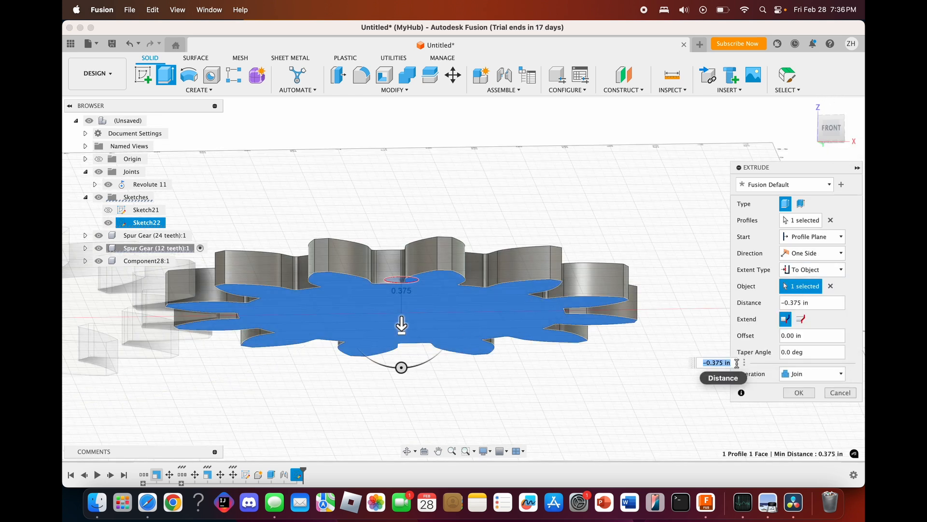
{"action": "left_click", "coordinate": [821, 374]}
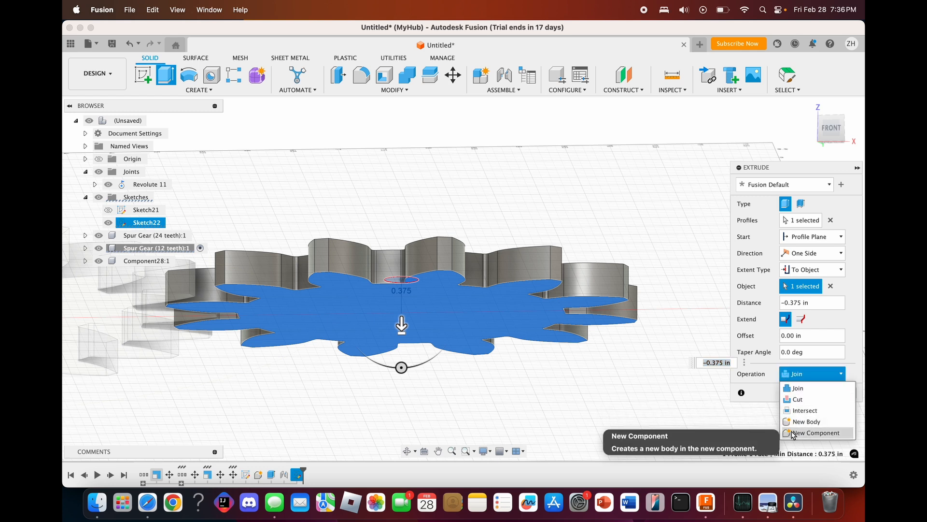
{"action": "left_click", "coordinate": [817, 432]}
{"action": "left_click", "coordinate": [797, 393]}
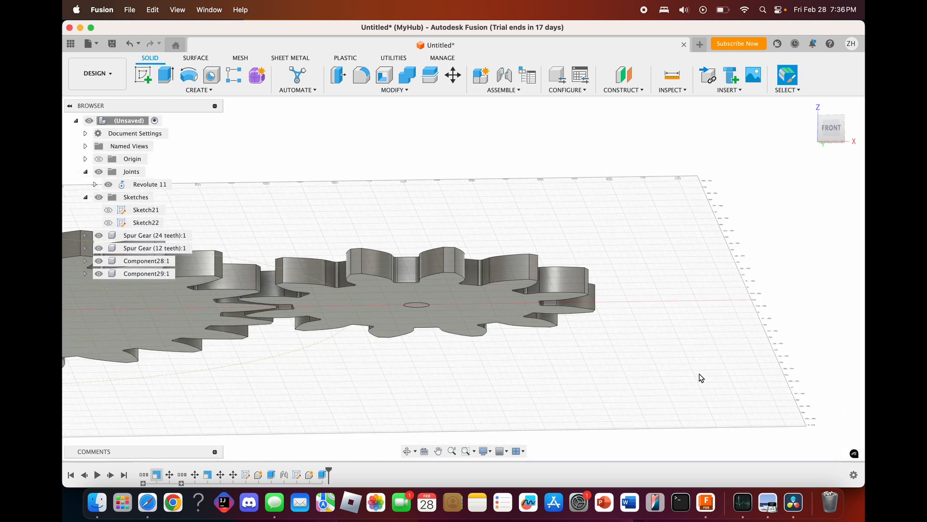
Step: Create a revolute joint between the middles of the 12-tooth gear's hole and its centre pin, hiding the pin for the first pick
{"action": "left_click_drag", "start_coordinate": [830, 130], "coordinate": [832, 148]}
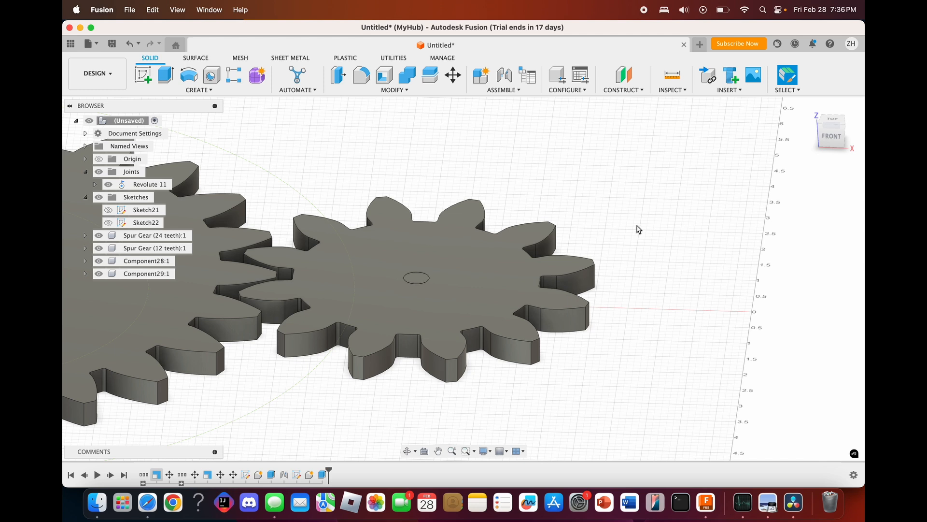
{"action": "scroll", "coordinate": [637, 229], "scroll_direction": "left", "scroll_amount": 10}
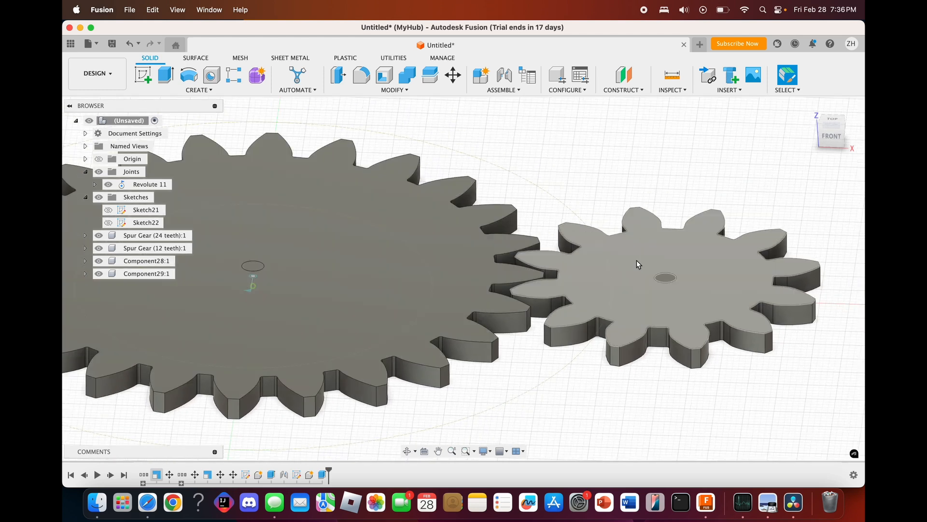
{"action": "left_click_drag", "start_coordinate": [821, 142], "coordinate": [820, 148]}
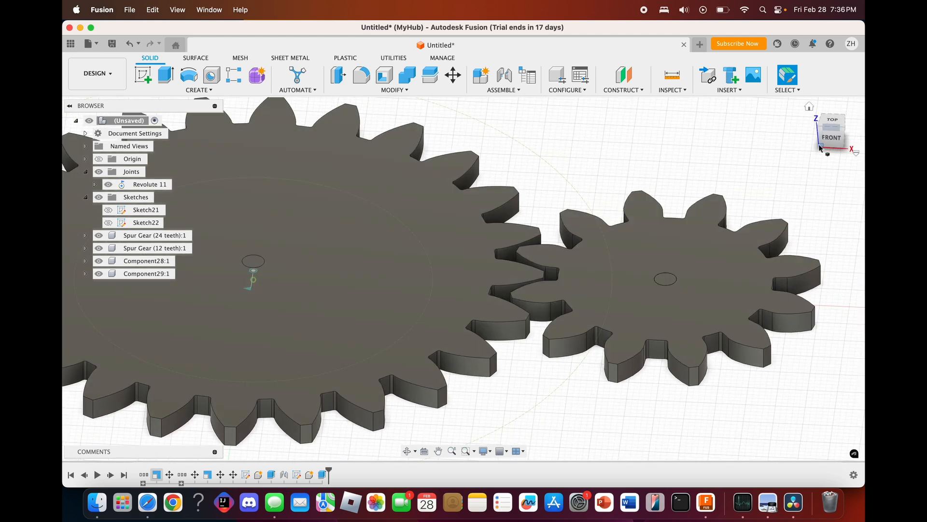
{"action": "scroll", "coordinate": [715, 220], "scroll_direction": "right", "scroll_amount": 10}
{"action": "scroll", "coordinate": [715, 221], "scroll_direction": "up", "scroll_amount": 5}
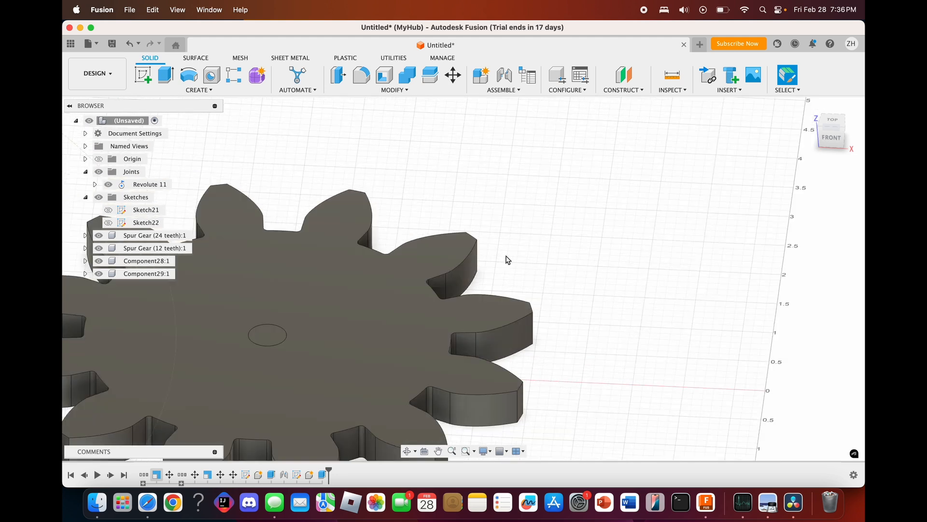
{"action": "left_click", "coordinate": [102, 274]}
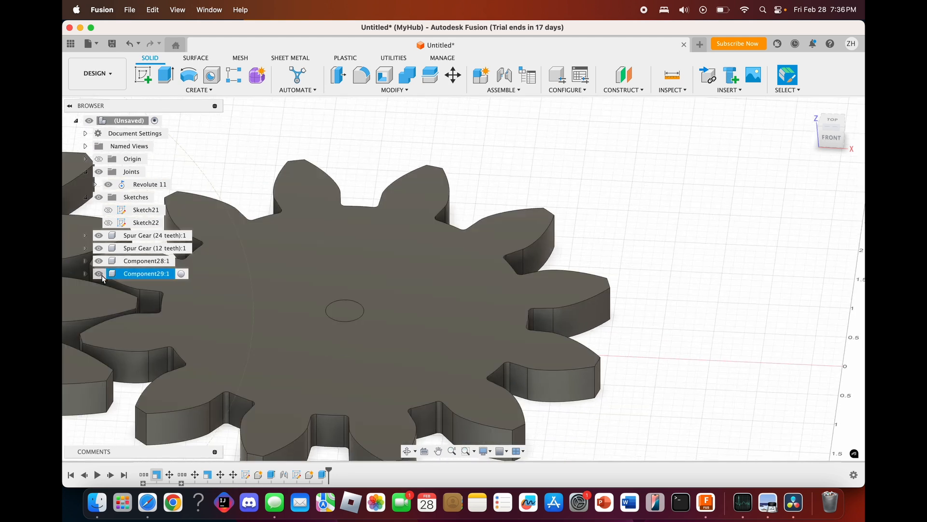
{"action": "left_click", "coordinate": [100, 274]}
{"action": "key", "text": "j"}
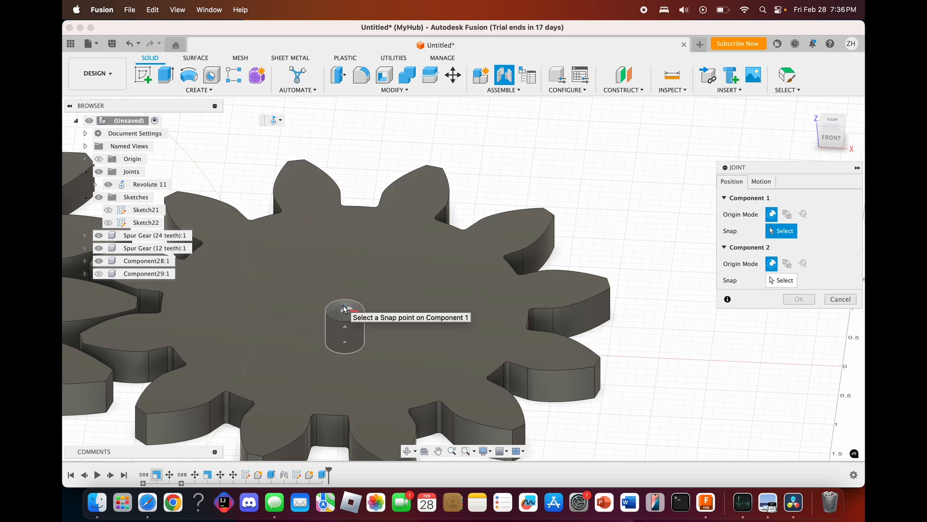
{"action": "left_click", "coordinate": [345, 330]}
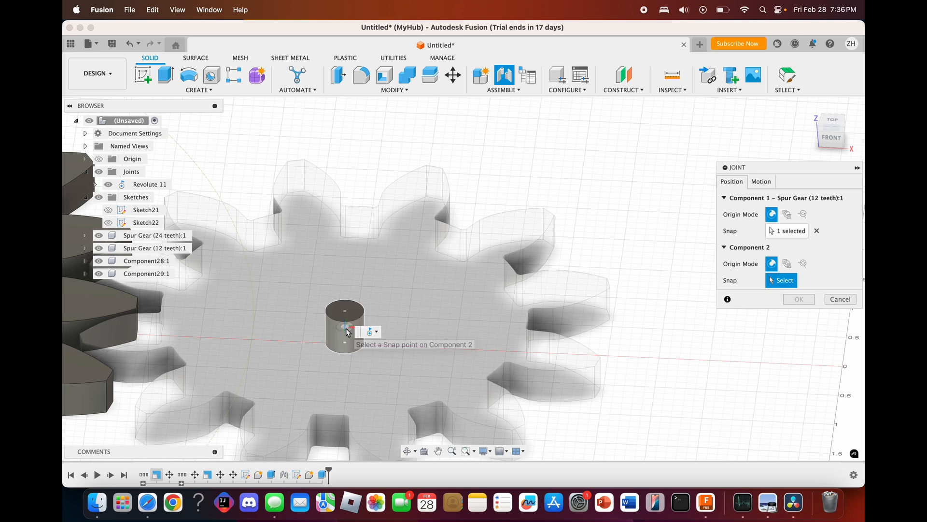
{"action": "left_click", "coordinate": [346, 333]}
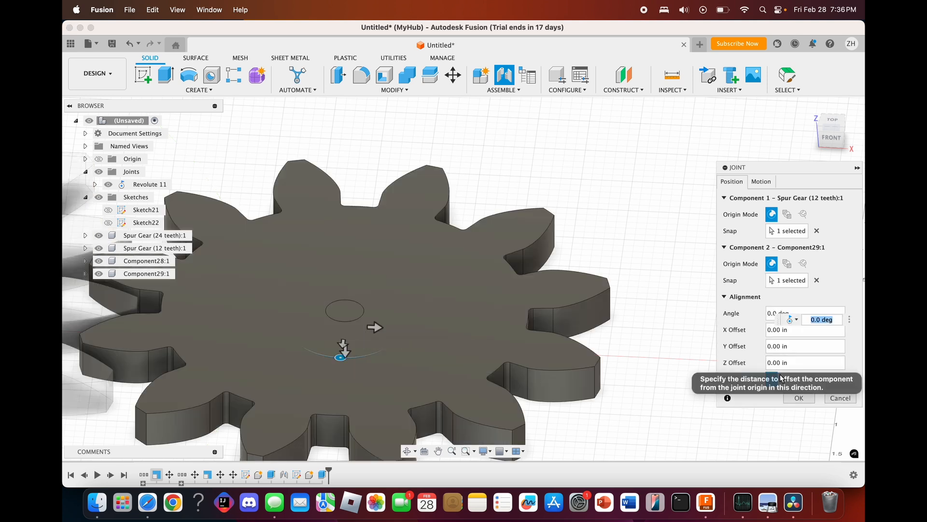
{"action": "left_click", "coordinate": [799, 398]}
Step: Test the 24-tooth gear's freedom by moving it over the 12-tooth gear, and revert the position change
{"action": "scroll", "coordinate": [596, 405], "scroll_direction": "down", "scroll_amount": 5}
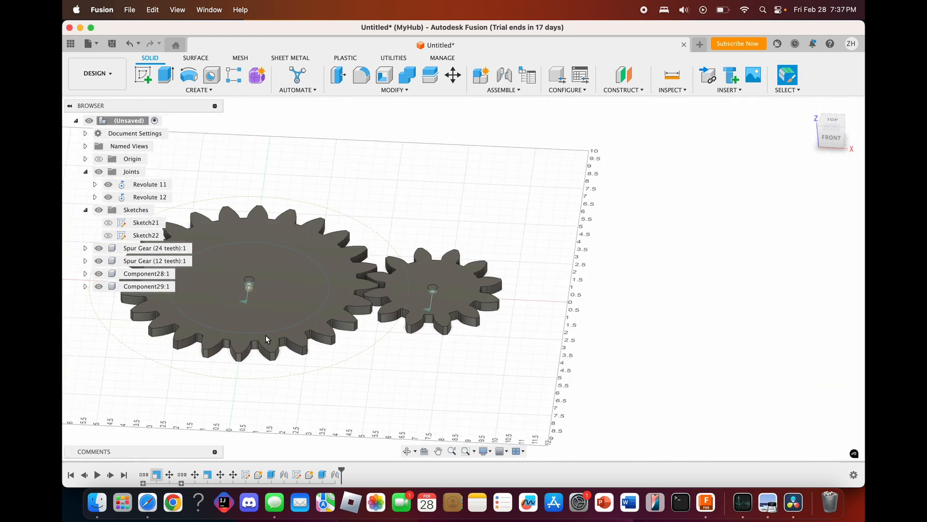
{"action": "left_click_drag", "start_coordinate": [265, 335], "coordinate": [397, 271]}
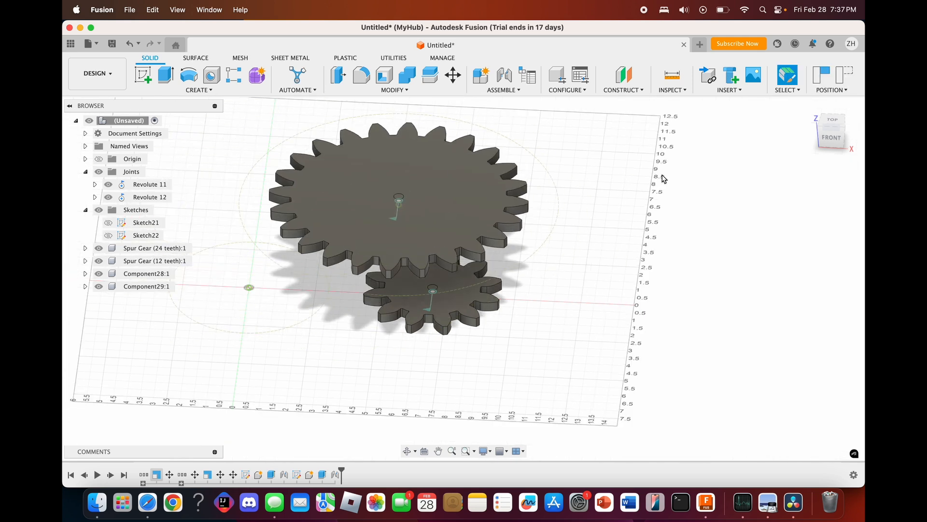
{"action": "middle_click_drag", "start_coordinate": [351, 228], "coordinate": [400, 214]}
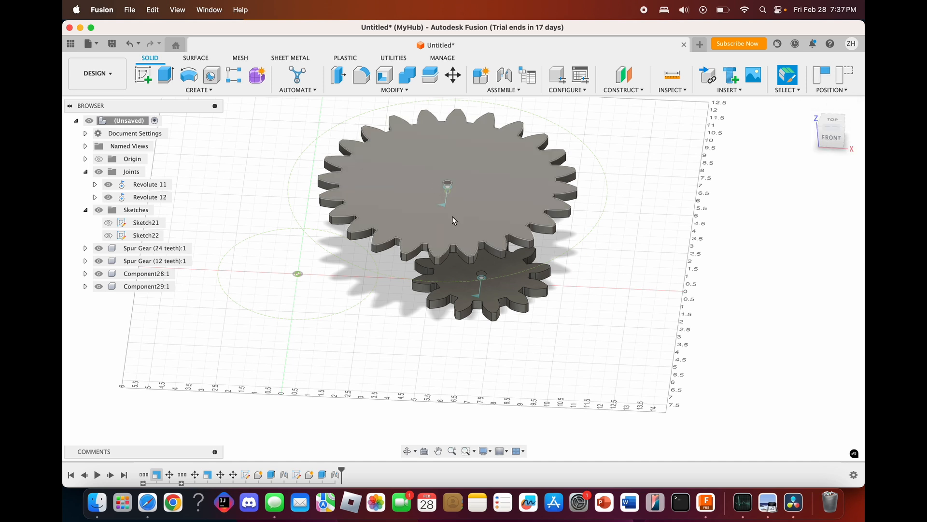
{"action": "left_click", "coordinate": [844, 77]}
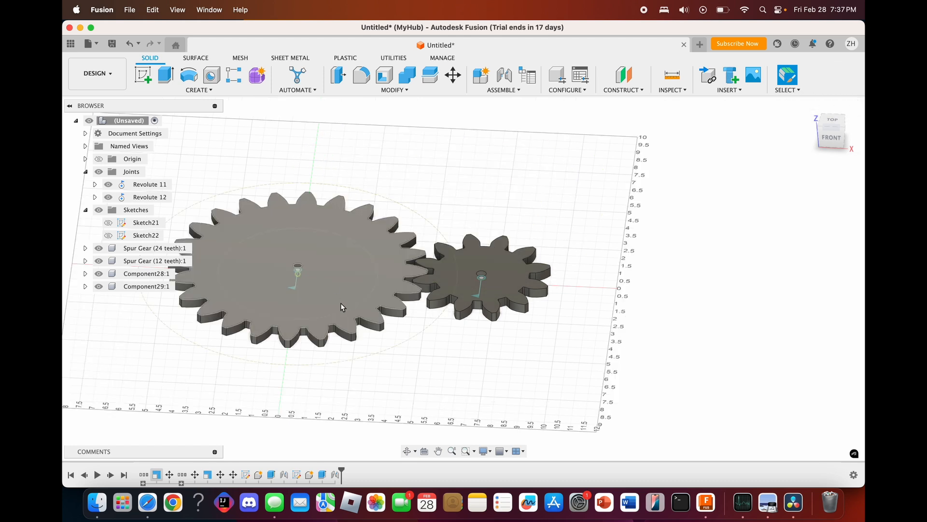
Step: Move the 24-tooth gear away once more to check whether its centre pin is fixed, and revert the position change
{"action": "scroll", "coordinate": [434, 315], "scroll_direction": "left", "scroll_amount": 3}
{"action": "left_click_drag", "start_coordinate": [416, 272], "coordinate": [607, 203]}
{"action": "left_click", "coordinate": [844, 76]}
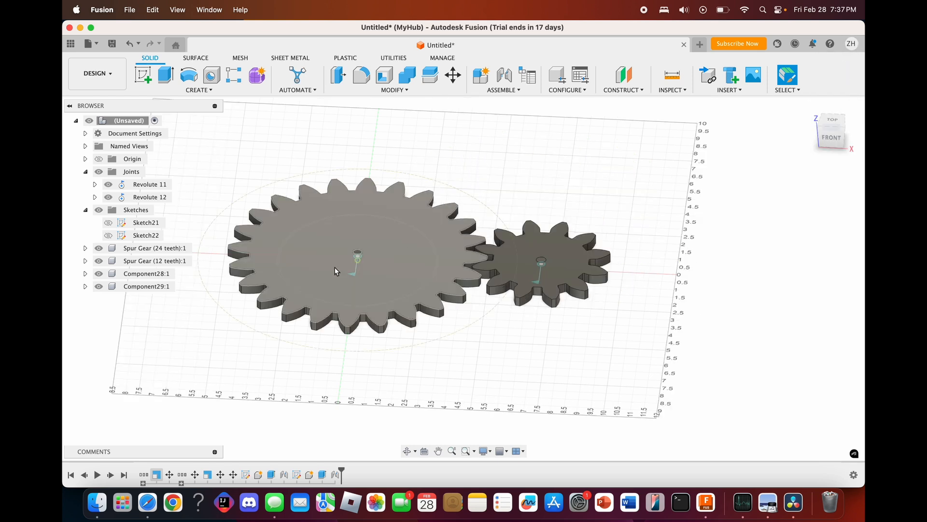
Step: Ground the centre pin components of both gears to their parent
{"action": "scroll", "coordinate": [335, 268], "scroll_direction": "up", "scroll_amount": 5}
{"action": "left_click", "coordinate": [321, 292]}
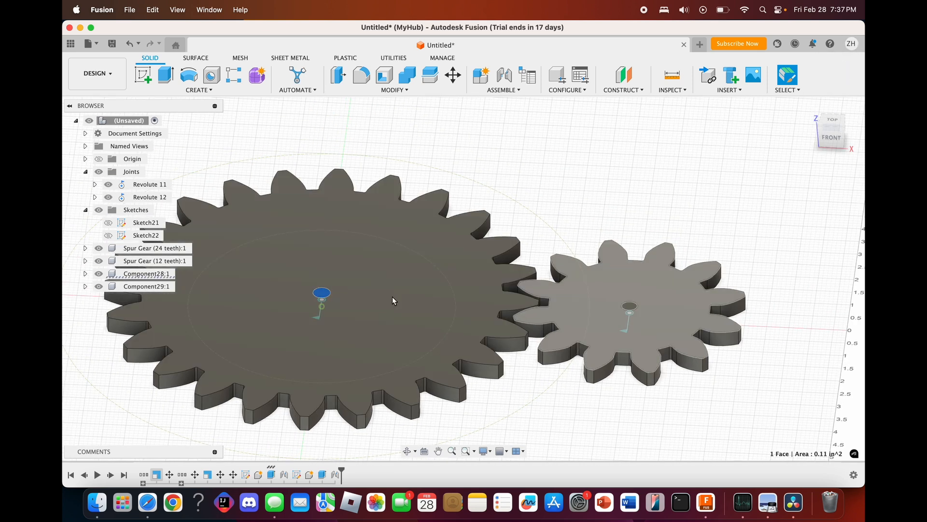
{"action": "right_click", "coordinate": [160, 273]}
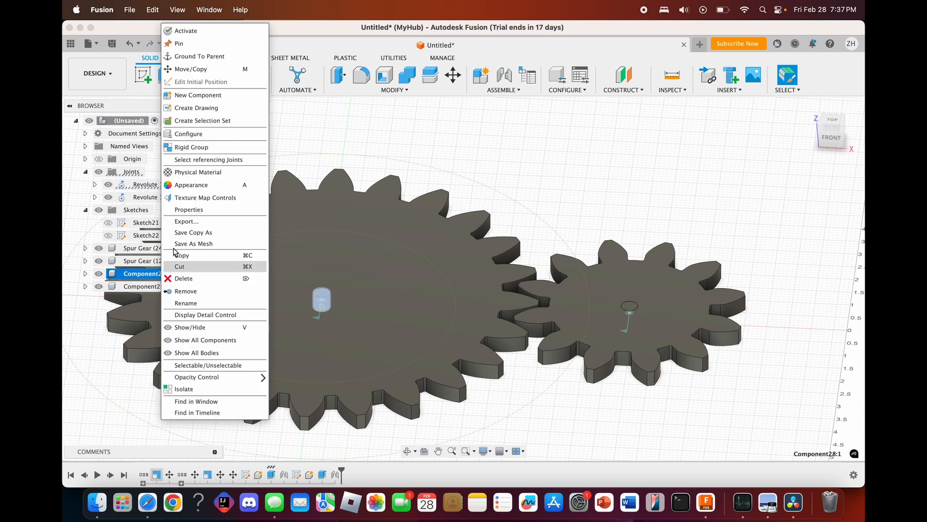
{"action": "left_click", "coordinate": [243, 58]}
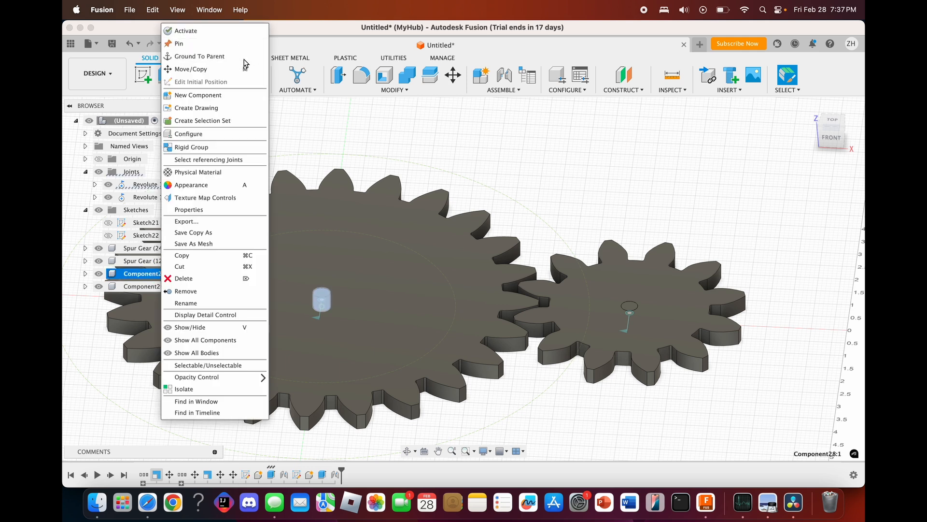
{"action": "right_click", "coordinate": [126, 285]}
{"action": "left_click", "coordinate": [215, 57]}
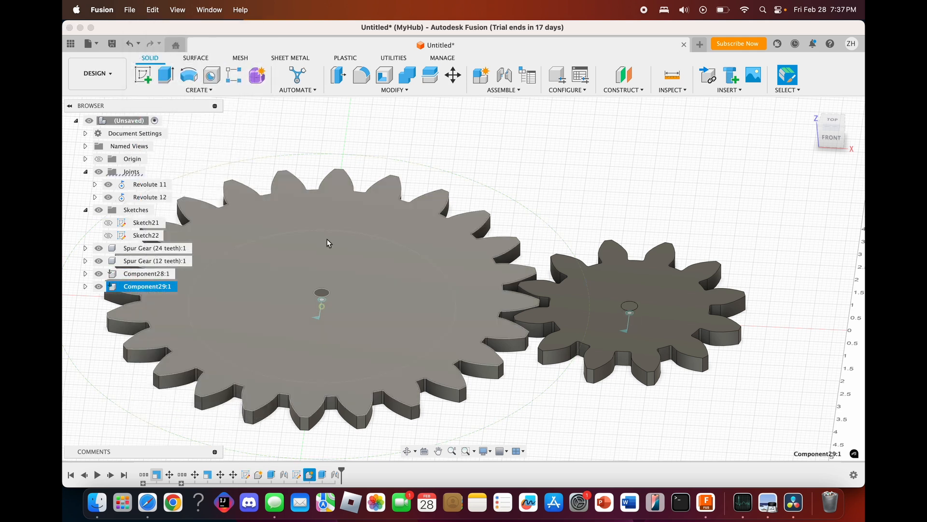
Step: Rotate the 24-tooth gear about its grounded pin to test the revolute joint, and revert the position change
{"action": "scroll", "coordinate": [326, 239], "scroll_direction": "up", "scroll_amount": 3}
{"action": "scroll", "coordinate": [462, 257], "scroll_direction": "down", "scroll_amount": 5}
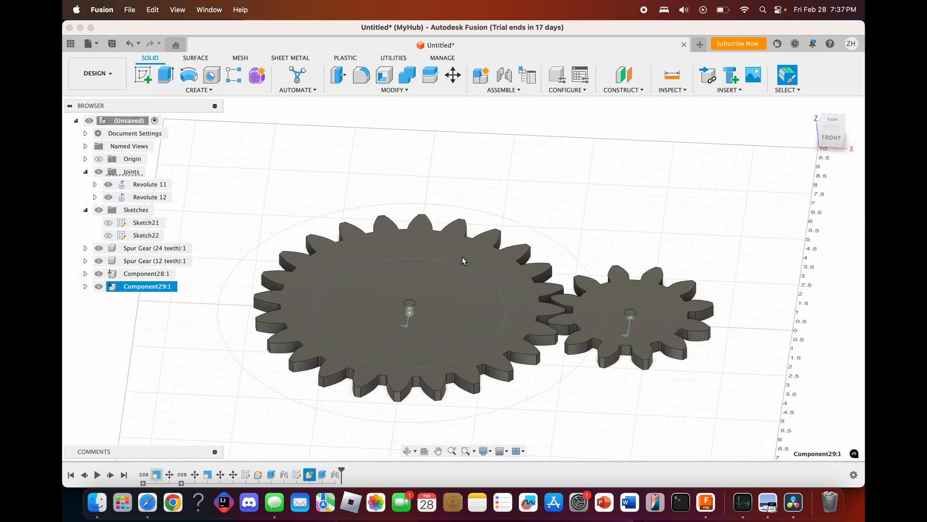
{"action": "left_click", "coordinate": [354, 352]}
{"action": "left_click_drag", "start_coordinate": [354, 353], "coordinate": [435, 346]}
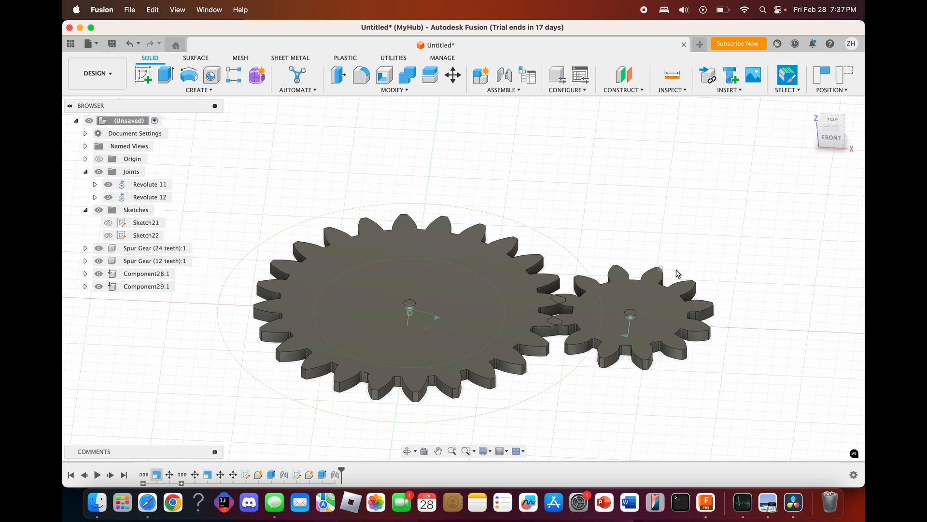
{"action": "scroll", "coordinate": [599, 299], "scroll_direction": "up", "scroll_amount": 3}
{"action": "key", "text": "F6"}
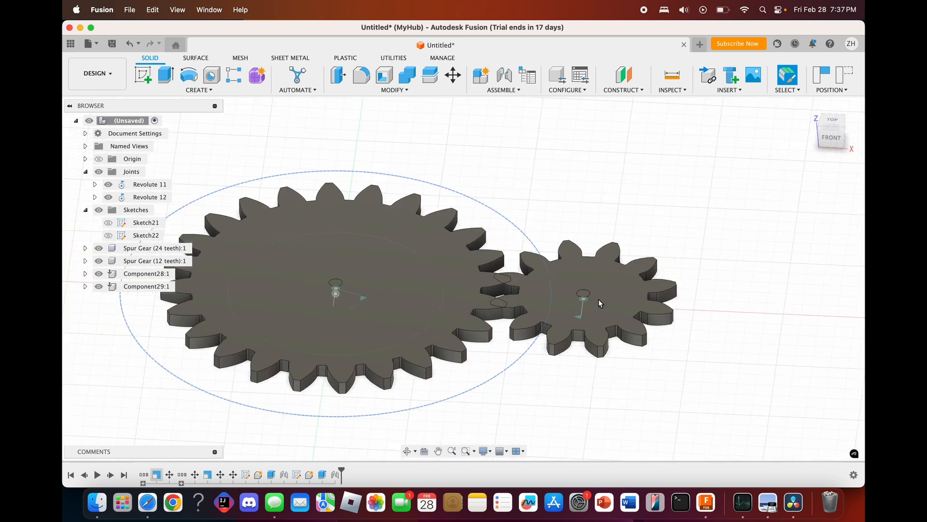
{"action": "left_click", "coordinate": [845, 87]}
Step: Examine from above and up close how the teeth of the two gears mesh
{"action": "scroll", "coordinate": [486, 262], "scroll_direction": "up", "scroll_amount": 4}
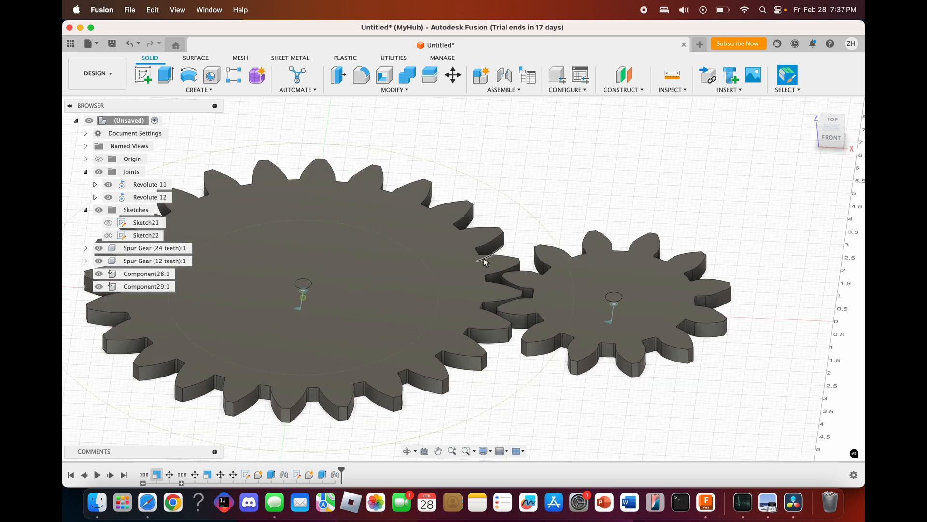
{"action": "left_click_drag", "start_coordinate": [828, 138], "coordinate": [827, 156]}
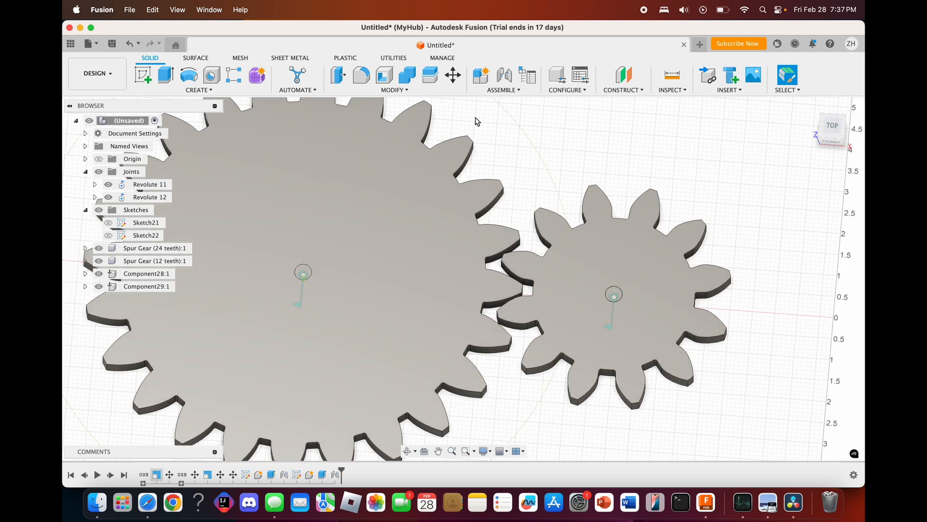
{"action": "left_click", "coordinate": [423, 91]}
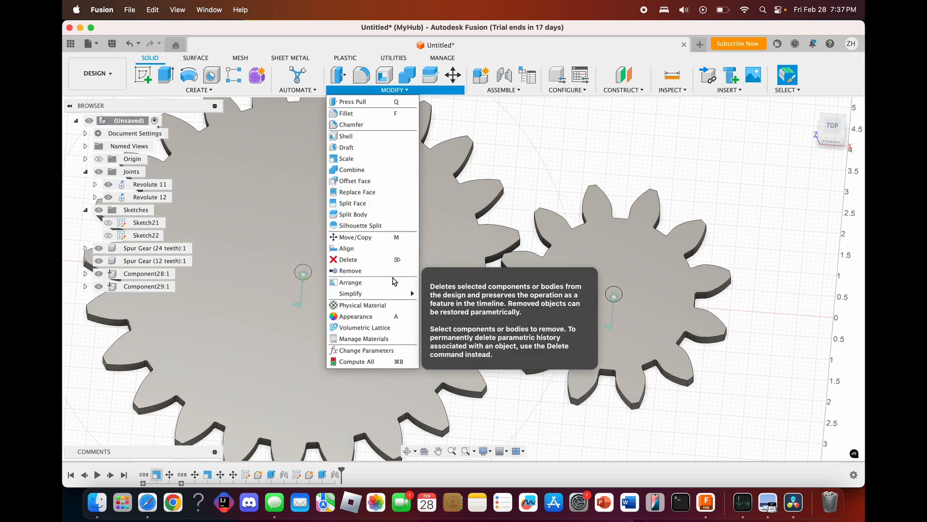
{"action": "left_click", "coordinate": [499, 94]}
{"action": "left_click", "coordinate": [500, 94]}
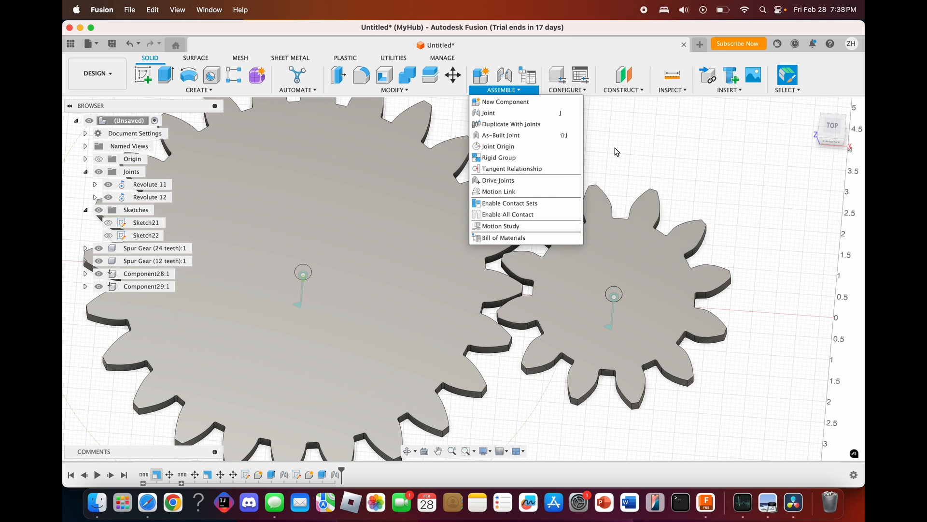
{"action": "left_click", "coordinate": [511, 312]}
{"action": "scroll", "coordinate": [510, 308], "scroll_direction": "up", "scroll_amount": 10}
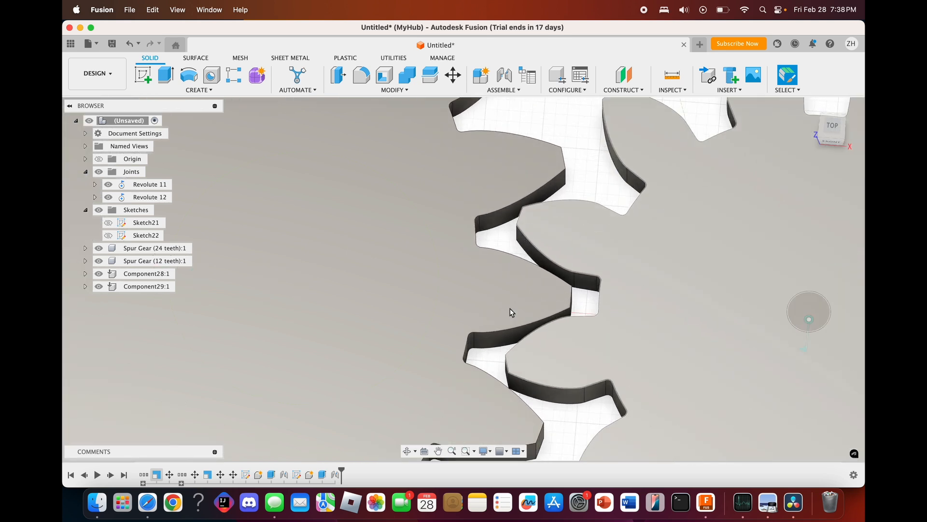
{"action": "left_click_drag", "start_coordinate": [828, 128], "coordinate": [831, 136]}
{"action": "scroll", "coordinate": [573, 312], "scroll_direction": "up", "scroll_amount": 3}
{"action": "scroll", "coordinate": [572, 312], "scroll_direction": "right", "scroll_amount": 1}
{"action": "scroll", "coordinate": [572, 312], "scroll_direction": "down", "scroll_amount": 1}
{"action": "scroll", "coordinate": [573, 316], "scroll_direction": "down", "scroll_amount": 2}
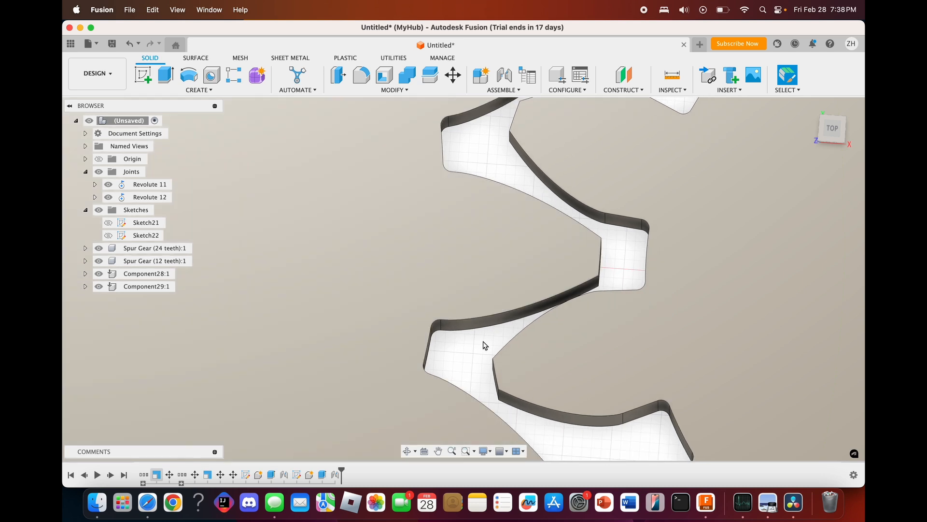
{"action": "scroll", "coordinate": [493, 372], "scroll_direction": "up", "scroll_amount": 4}
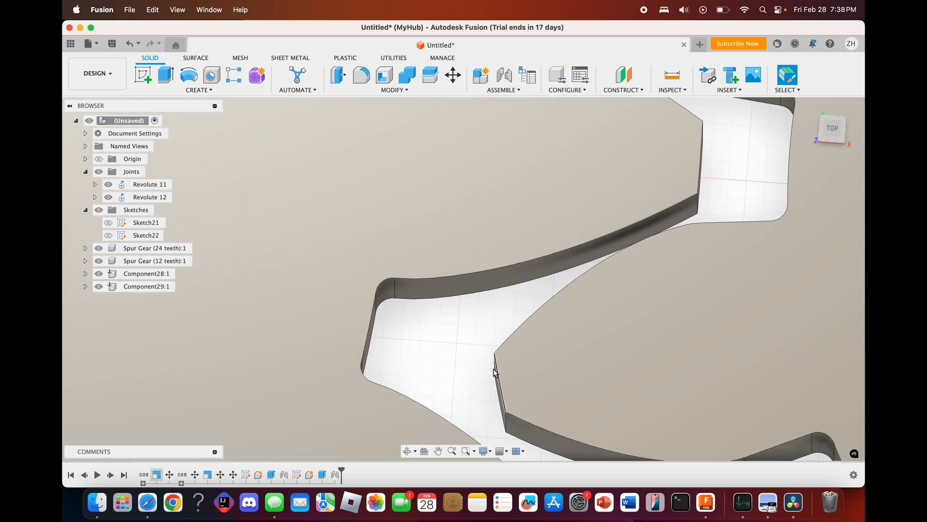
{"action": "scroll", "coordinate": [494, 370], "scroll_direction": "down", "scroll_amount": 6}
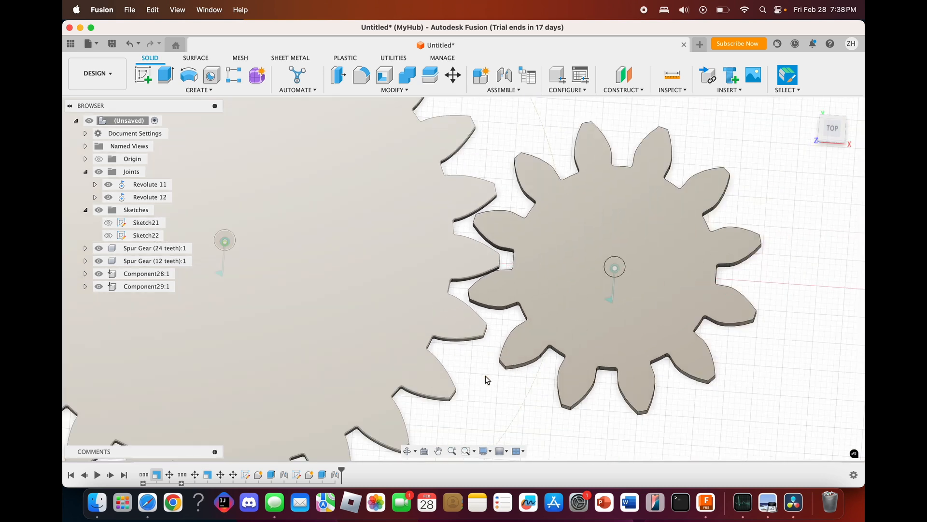
{"action": "scroll", "coordinate": [450, 264], "scroll_direction": "down", "scroll_amount": 5}
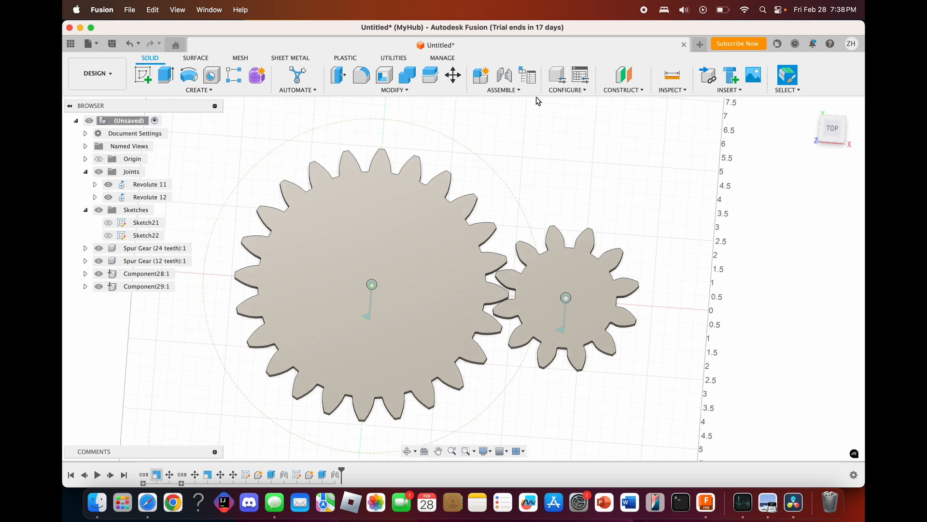
{"action": "left_click", "coordinate": [504, 89]}
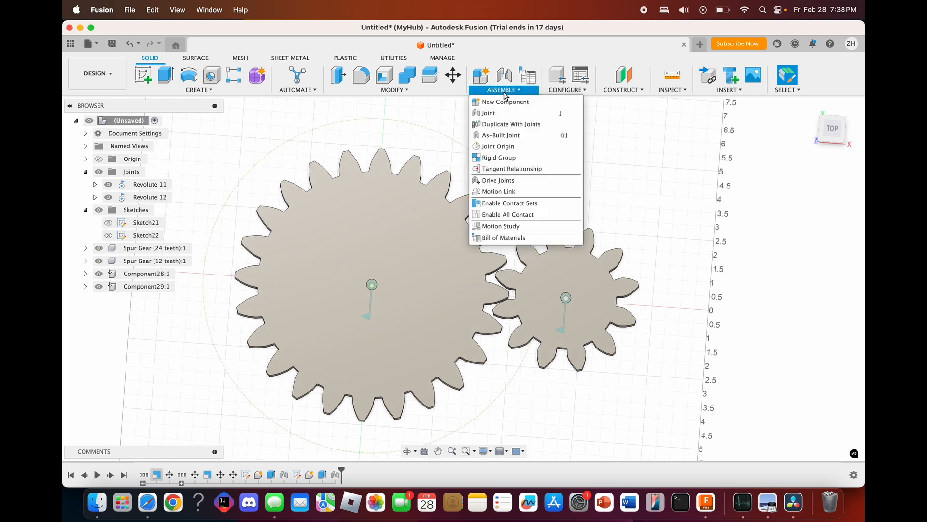
{"action": "scroll", "coordinate": [478, 388], "scroll_direction": "up", "scroll_amount": 3}
{"action": "scroll", "coordinate": [524, 344], "scroll_direction": "up", "scroll_amount": 3}
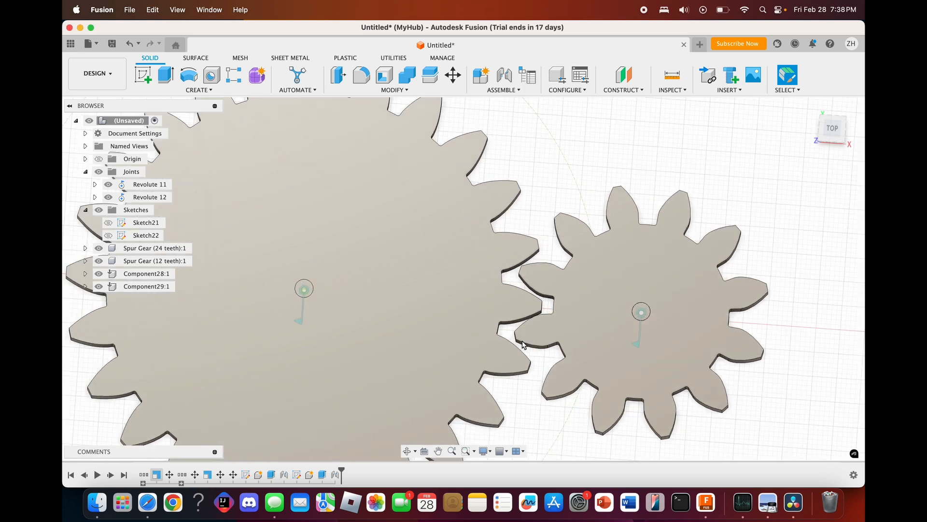
{"action": "scroll", "coordinate": [524, 344], "scroll_direction": "down", "scroll_amount": 5}
{"action": "scroll", "coordinate": [524, 344], "scroll_direction": "up", "scroll_amount": 2}
{"action": "scroll", "coordinate": [522, 344], "scroll_direction": "up", "scroll_amount": 2}
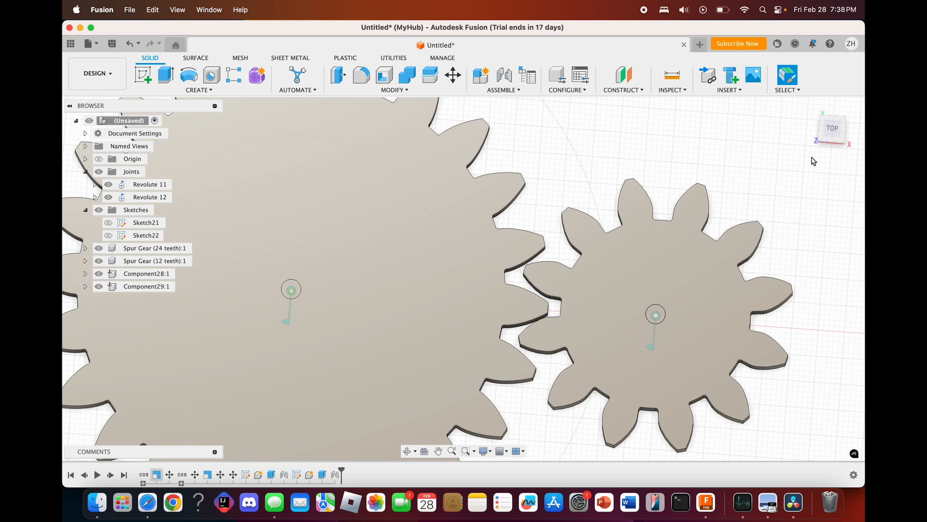
{"action": "left_click_drag", "start_coordinate": [836, 136], "coordinate": [827, 97]}
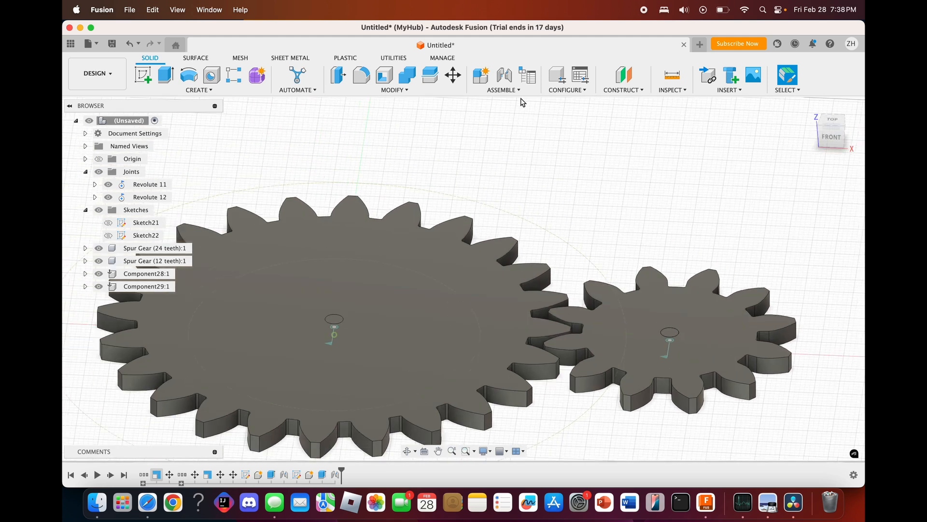
Step: Set up a motion link between the revolute joints of the 24-tooth and 12-tooth gears, with the direction reversed
{"action": "left_click", "coordinate": [517, 91]}
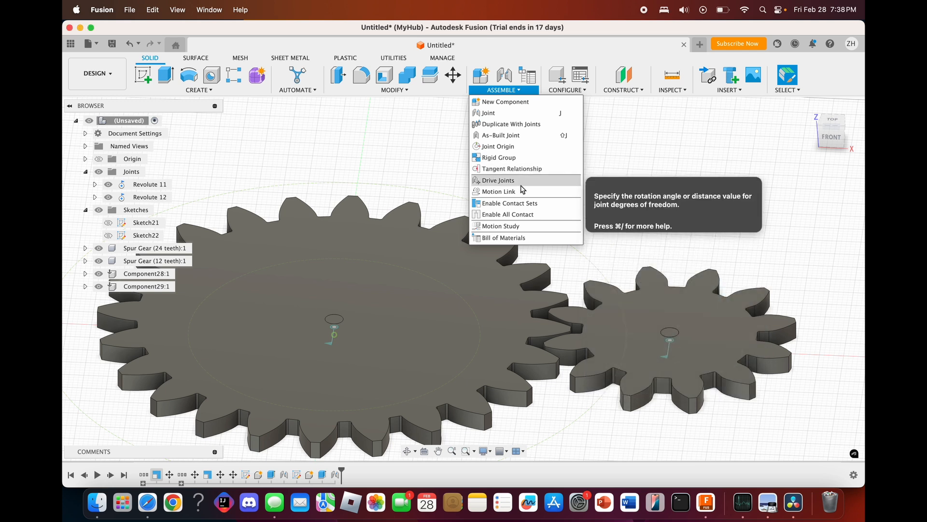
{"action": "left_click", "coordinate": [521, 191]}
{"action": "left_click", "coordinate": [834, 122]}
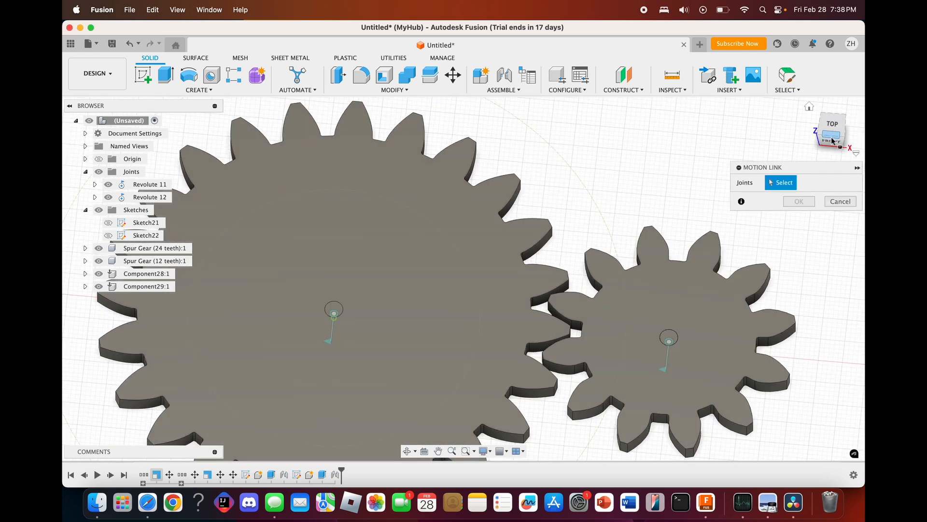
{"action": "left_click", "coordinate": [331, 346]}
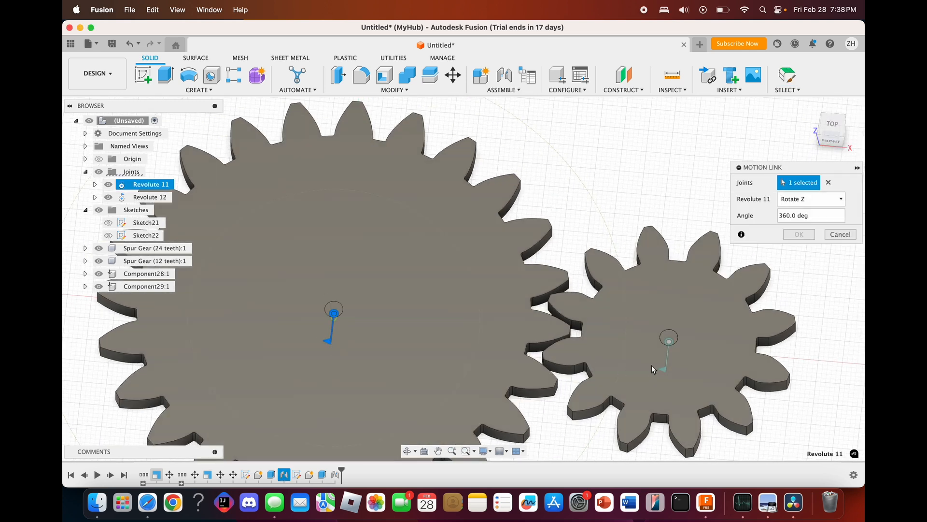
{"action": "left_click", "coordinate": [666, 371]}
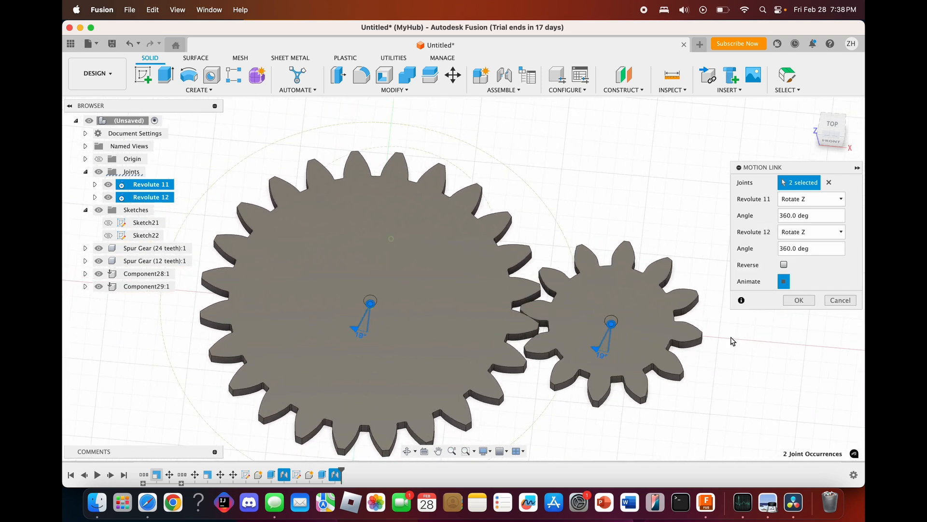
{"action": "left_click", "coordinate": [783, 264]}
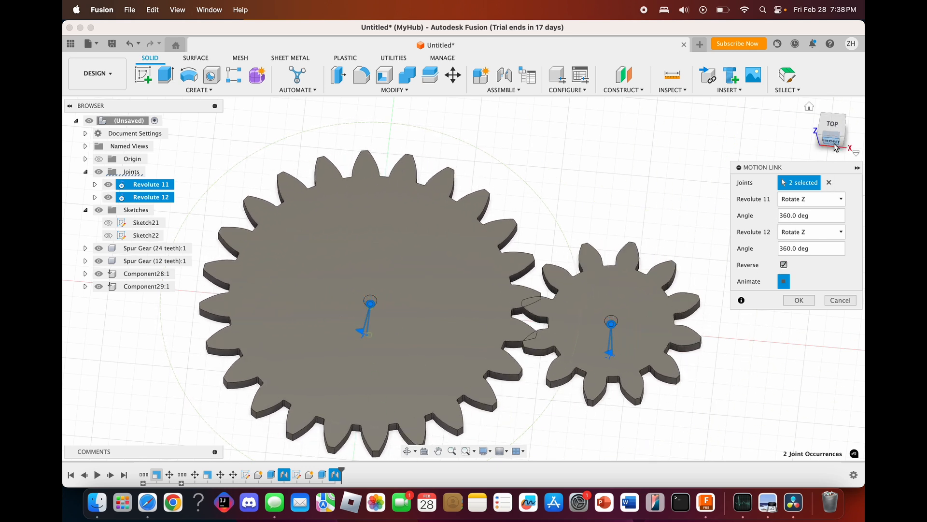
Step: Set the 24-tooth gear's angle in the motion link to 360.0/2 and finish the link
{"action": "left_click_drag", "start_coordinate": [833, 142], "coordinate": [832, 147]}
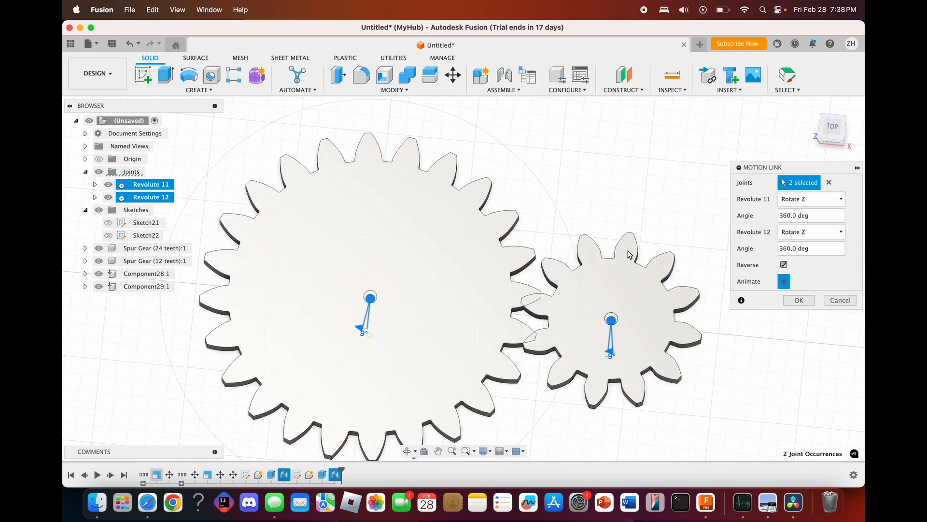
{"action": "scroll", "coordinate": [549, 248], "scroll_direction": "down", "scroll_amount": 1}
{"action": "scroll", "coordinate": [546, 251], "scroll_direction": "up", "scroll_amount": 4}
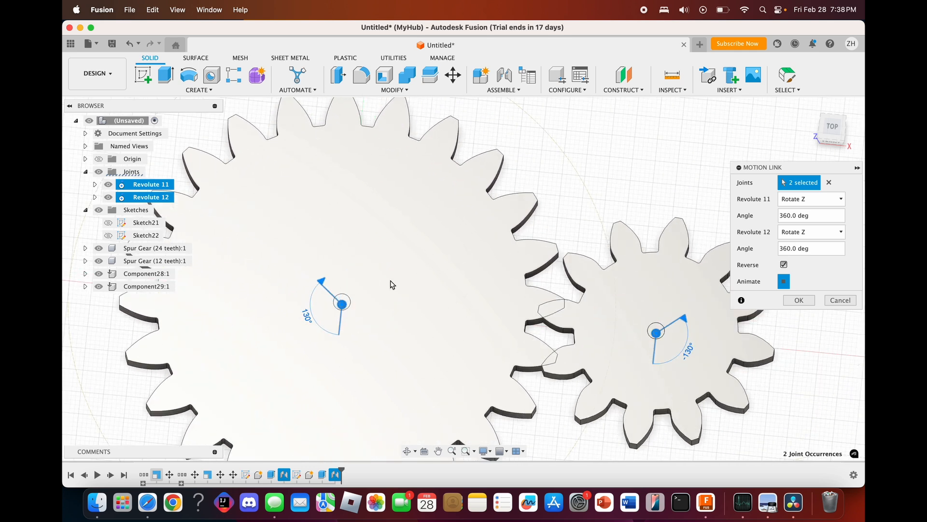
{"action": "scroll", "coordinate": [352, 296], "scroll_direction": "down", "scroll_amount": 2}
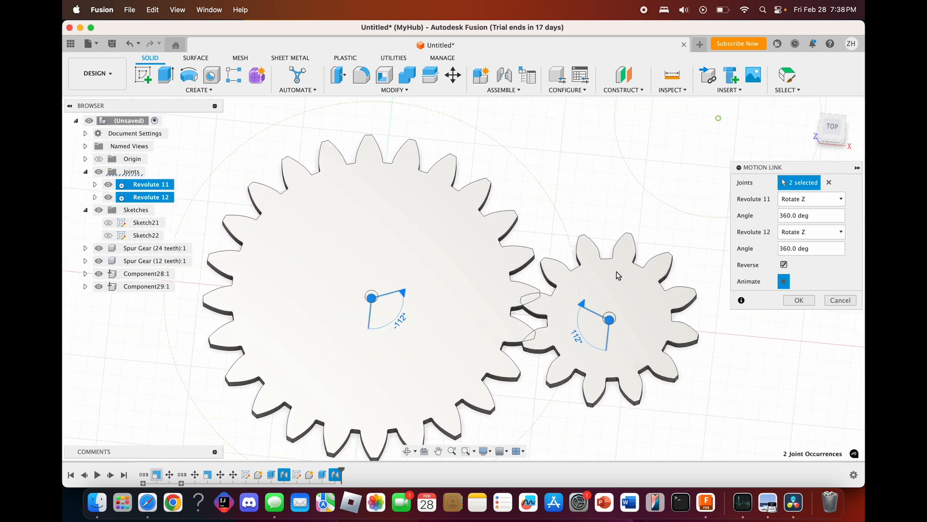
{"action": "scroll", "coordinate": [482, 268], "scroll_direction": "down", "scroll_amount": 2}
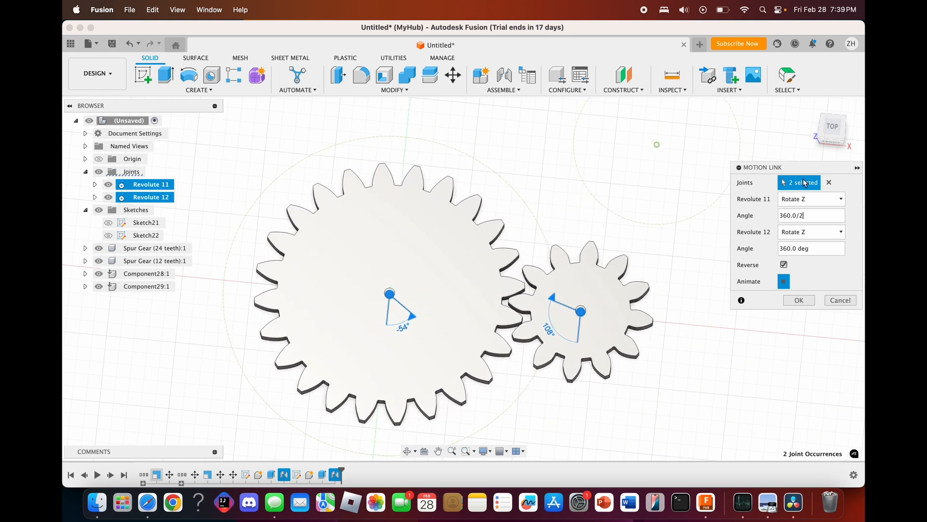
{"action": "left_click_drag", "start_coordinate": [830, 145], "coordinate": [829, 121]}
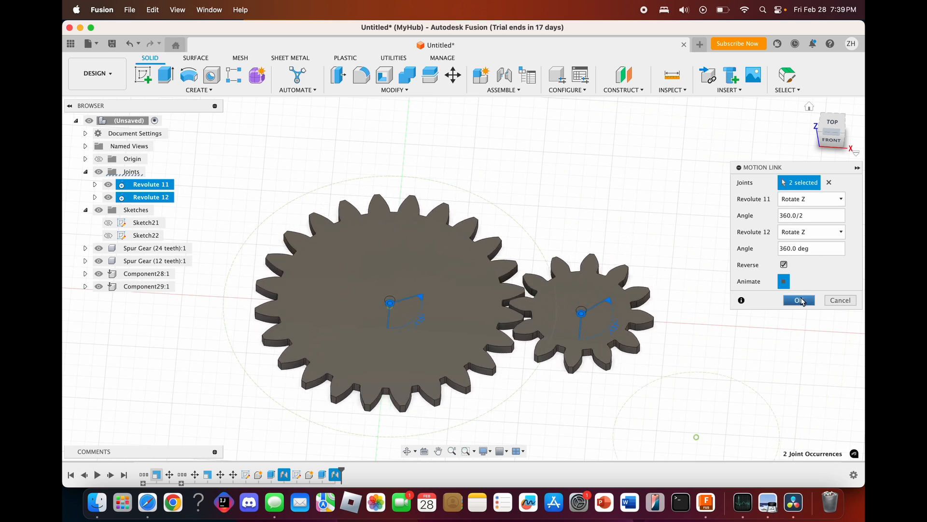
{"action": "left_click", "coordinate": [799, 299]}
Step: Test the motion link by turning the 24-tooth gear and the 12-tooth gear in turn
{"action": "right_click", "coordinate": [155, 185]}
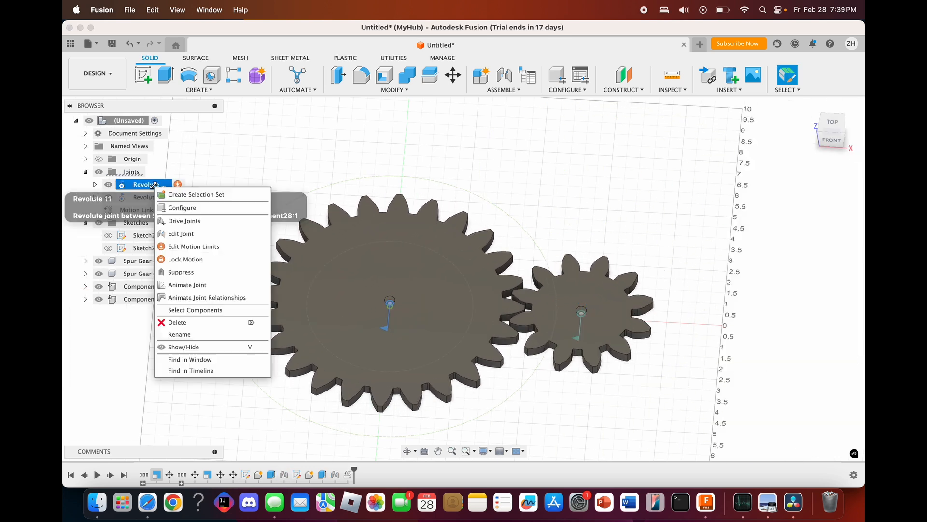
{"action": "left_click", "coordinate": [268, 128]}
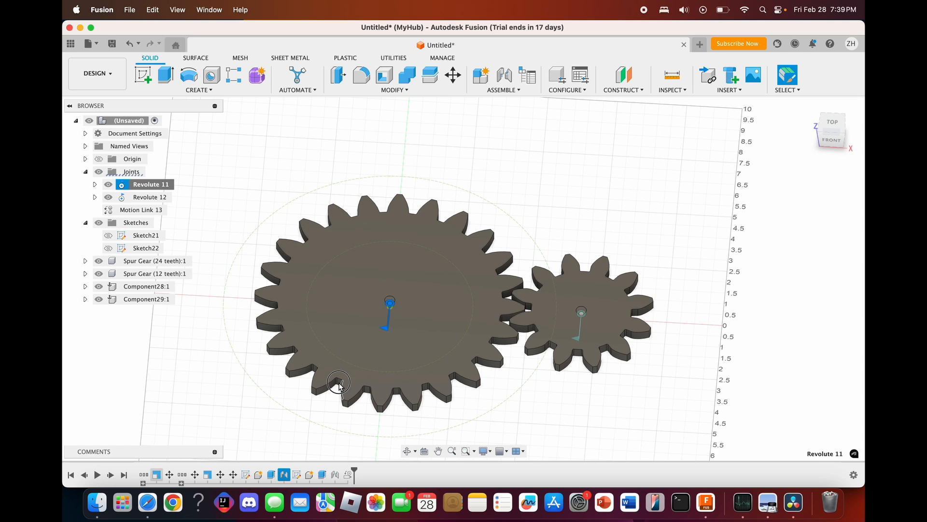
{"action": "left_click_drag", "start_coordinate": [339, 383], "coordinate": [389, 373]}
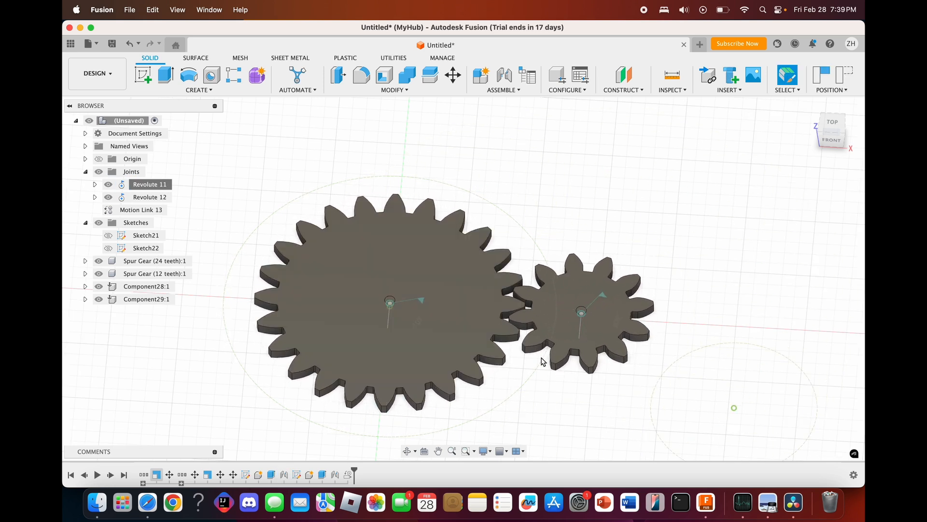
{"action": "mouse_move", "coordinate": [543, 361]}
{"action": "left_mouse_down"}
{"action": "mouse_move", "coordinate": [554, 352]}
{"action": "mouse_move", "coordinate": [513, 300]}
{"action": "mouse_move", "coordinate": [712, 399]}
{"action": "mouse_move", "coordinate": [579, 269]}
{"action": "left_mouse_up"}
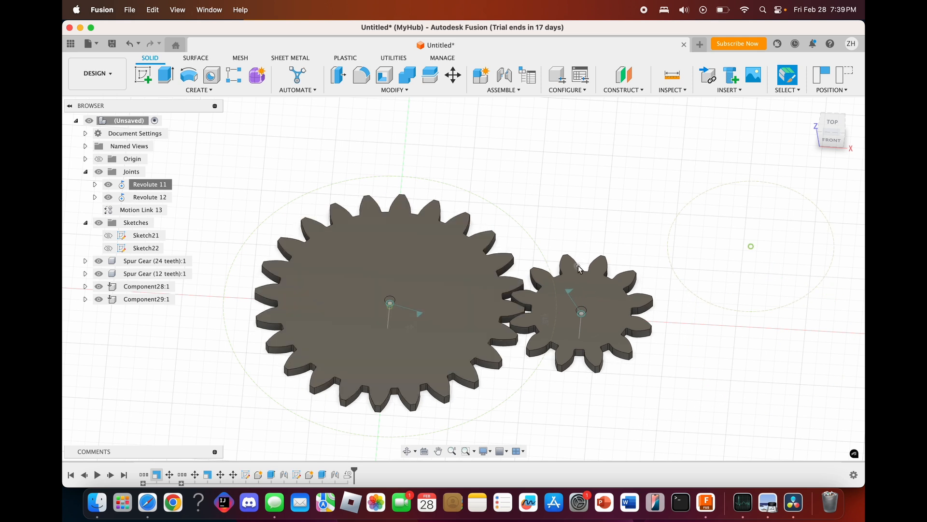
Step: Revert the gears' positions and sketch a circle about 1.4 in across on the 24-tooth gear's top face, about 2.5 in from its centre
{"action": "left_click", "coordinate": [844, 75]}
{"action": "scroll", "coordinate": [383, 207], "scroll_direction": "up", "scroll_amount": 5}
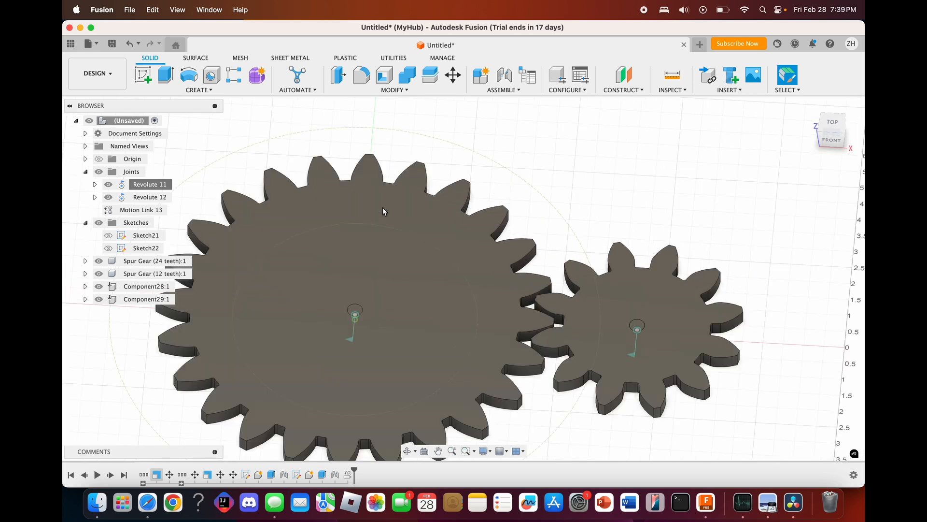
{"action": "scroll", "coordinate": [265, 155], "scroll_direction": "down", "scroll_amount": 2}
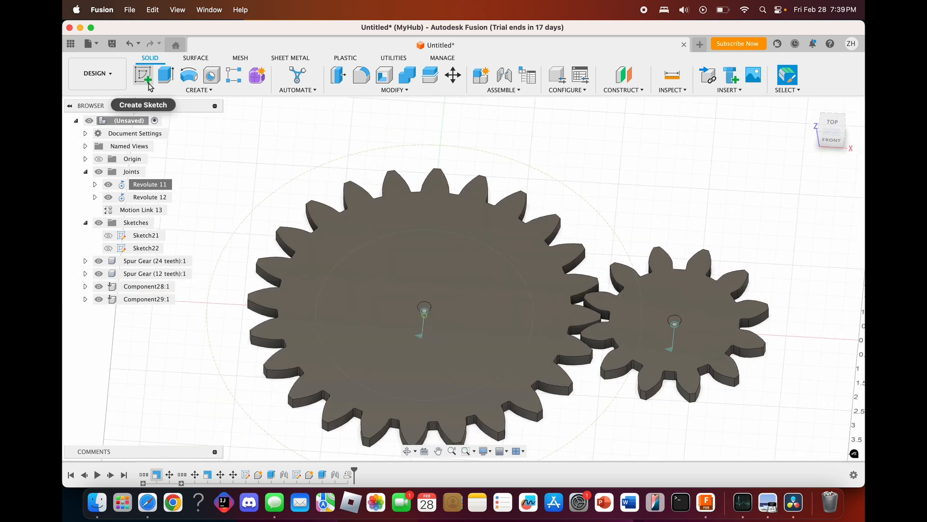
{"action": "left_click", "coordinate": [149, 86]}
{"action": "left_click", "coordinate": [364, 234]}
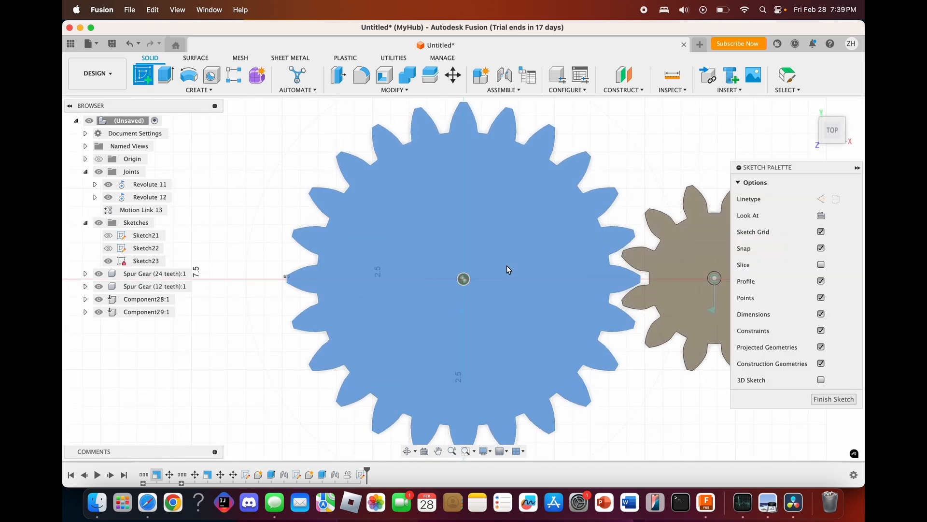
{"action": "key", "text": "c"}
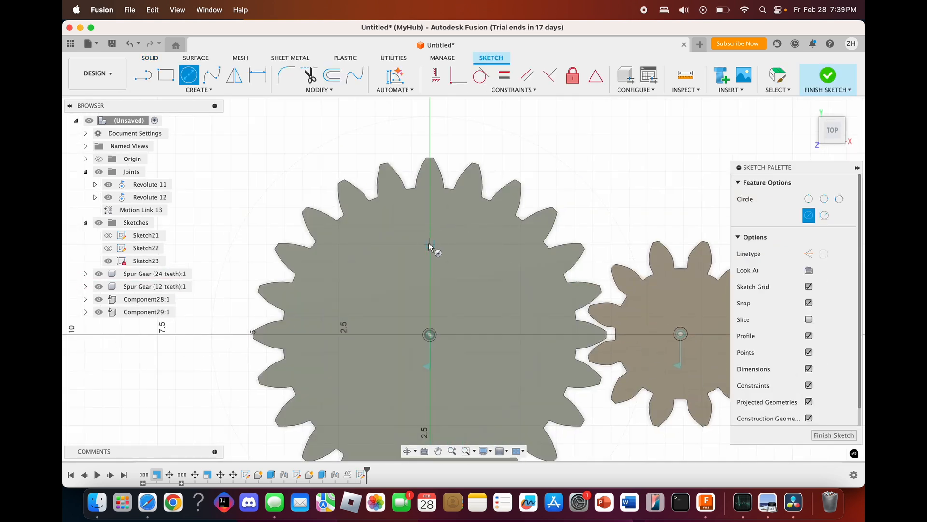
{"action": "key", "text": "Escape"}
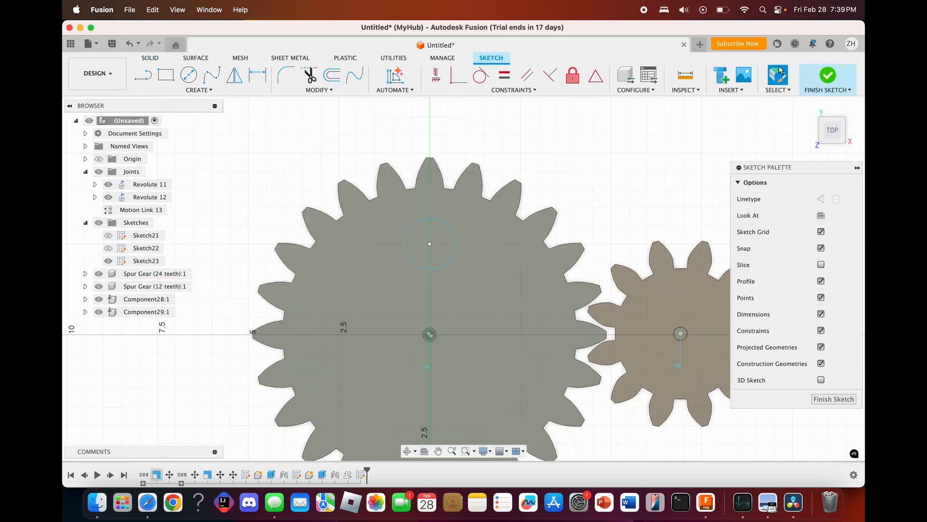
{"action": "left_click", "coordinate": [828, 76]}
Step: Extrude the sketched circle 3.50 in upward from the 24-tooth gear's face to form a handle
{"action": "key", "text": "e"}
{"action": "left_click", "coordinate": [429, 239]}
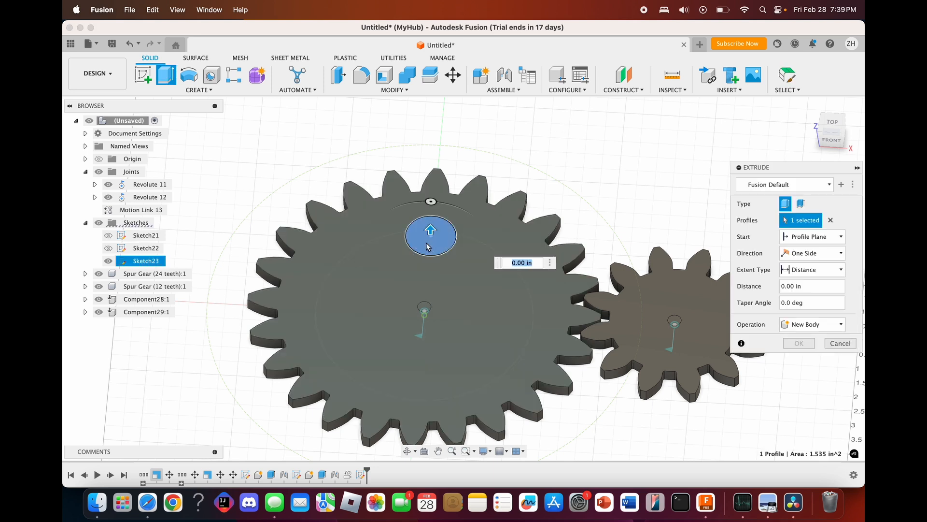
{"action": "left_click_drag", "start_coordinate": [431, 198], "coordinate": [431, 140]}
{"action": "left_click", "coordinate": [799, 343]}
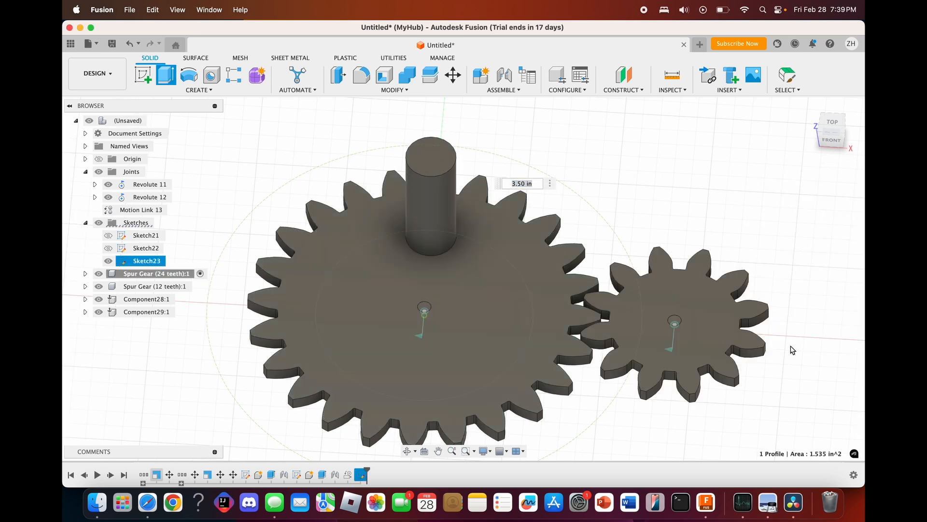
Step: Test the gear motion with the handle by turning the linked gears, and examine the assembly
{"action": "left_click_drag", "start_coordinate": [383, 404], "coordinate": [674, 370]}
{"action": "scroll", "coordinate": [648, 376], "scroll_direction": "down", "scroll_amount": 2}
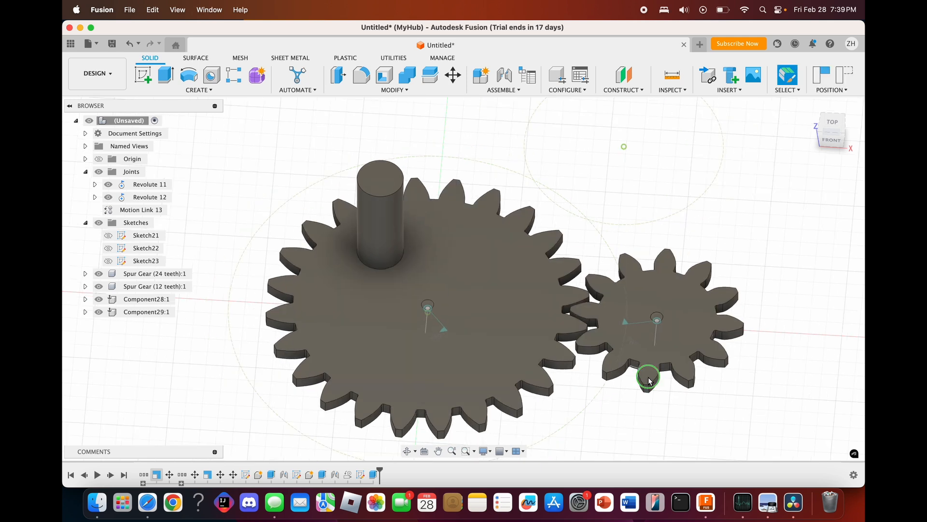
{"action": "right_click", "coordinate": [648, 376]}
{"action": "left_click", "coordinate": [586, 332]}
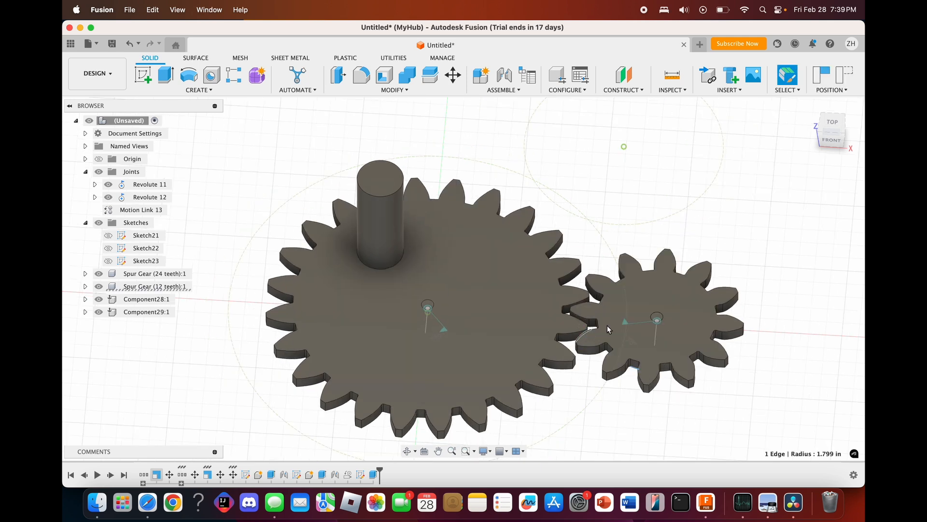
{"action": "scroll", "coordinate": [757, 277], "scroll_direction": "down", "scroll_amount": 3}
{"action": "mouse_move", "coordinate": [835, 134]}
{"action": "left_mouse_down"}
{"action": "mouse_move", "coordinate": [835, 111]}
{"action": "mouse_move", "coordinate": [832, 133]}
{"action": "left_mouse_up"}
{"action": "scroll", "coordinate": [690, 227], "scroll_direction": "up", "scroll_amount": 3}
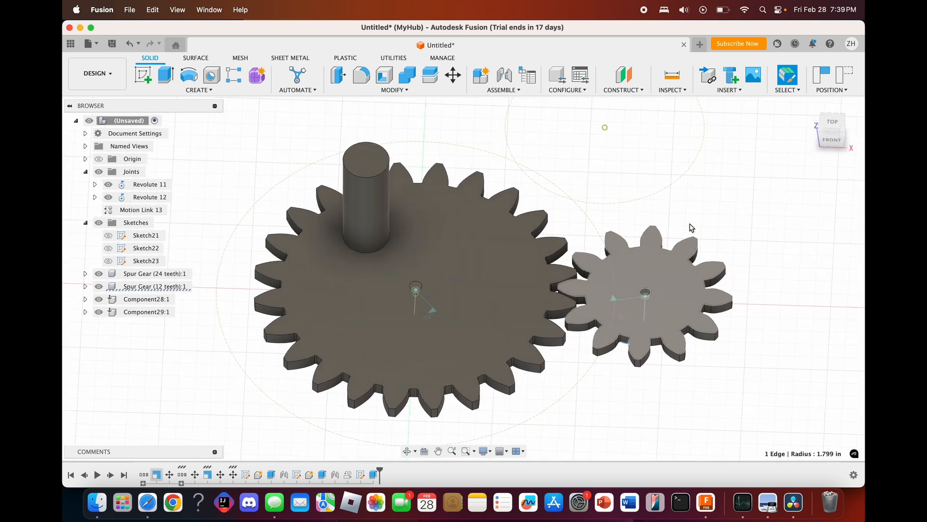
{"action": "scroll", "coordinate": [692, 227], "scroll_direction": "right", "scroll_amount": 3}
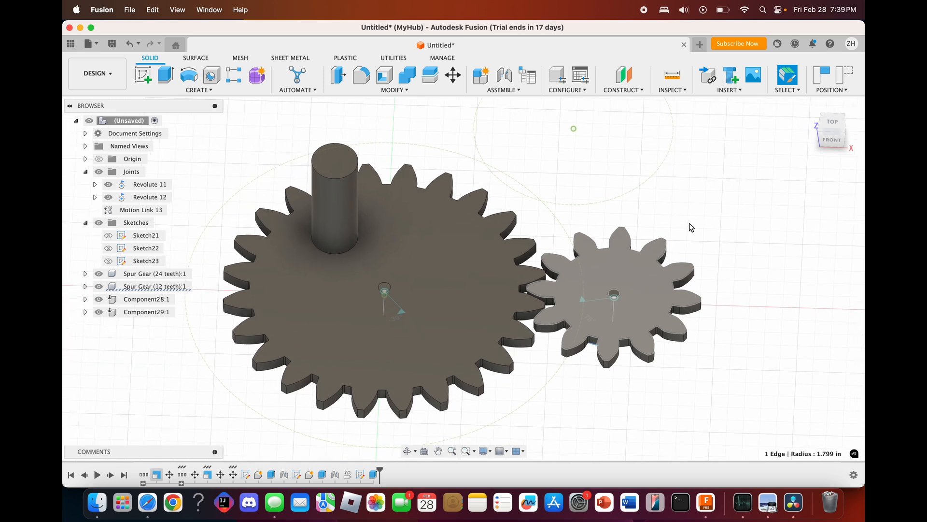